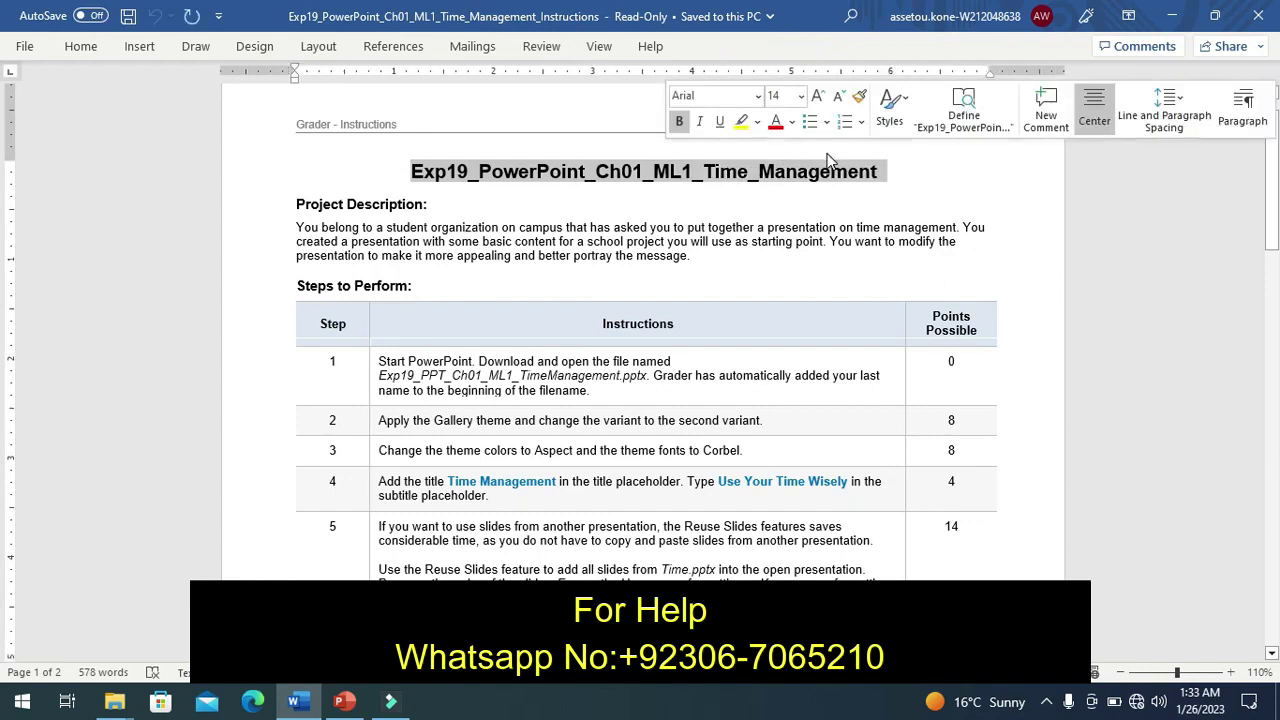
Highlight the document title in yellow, then undo that highlight.
click(737, 122)
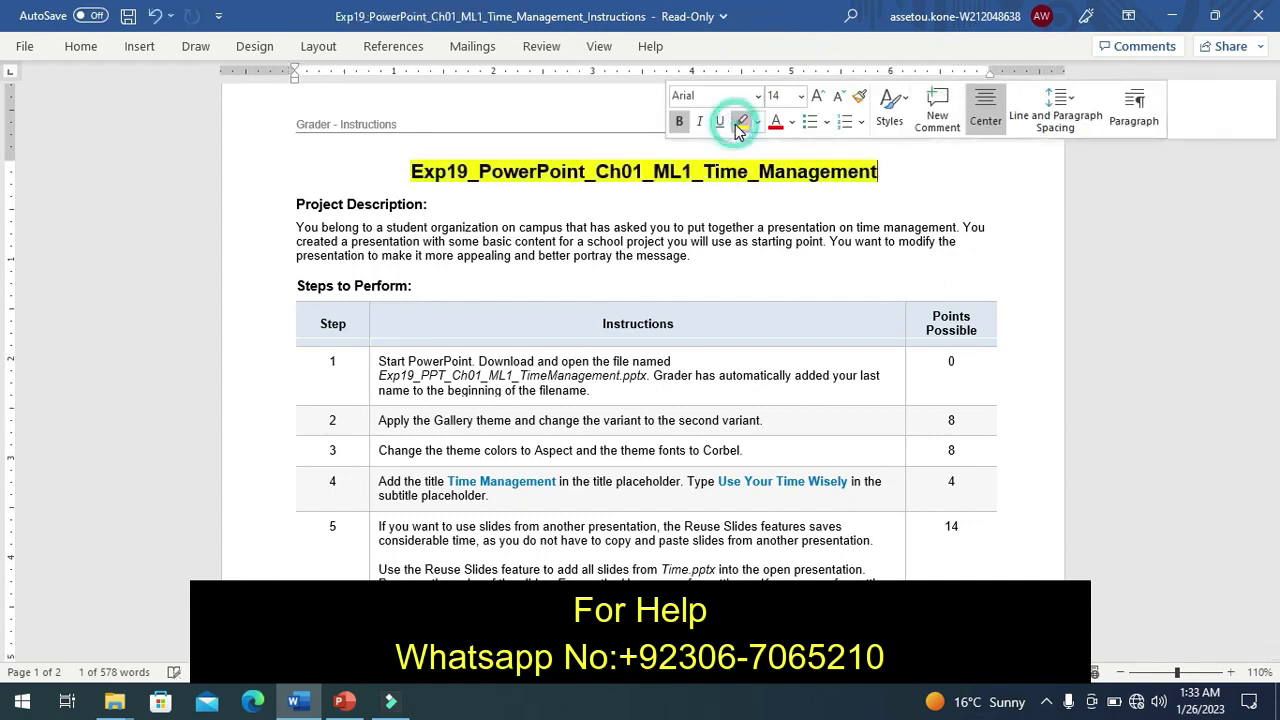
click(895, 178)
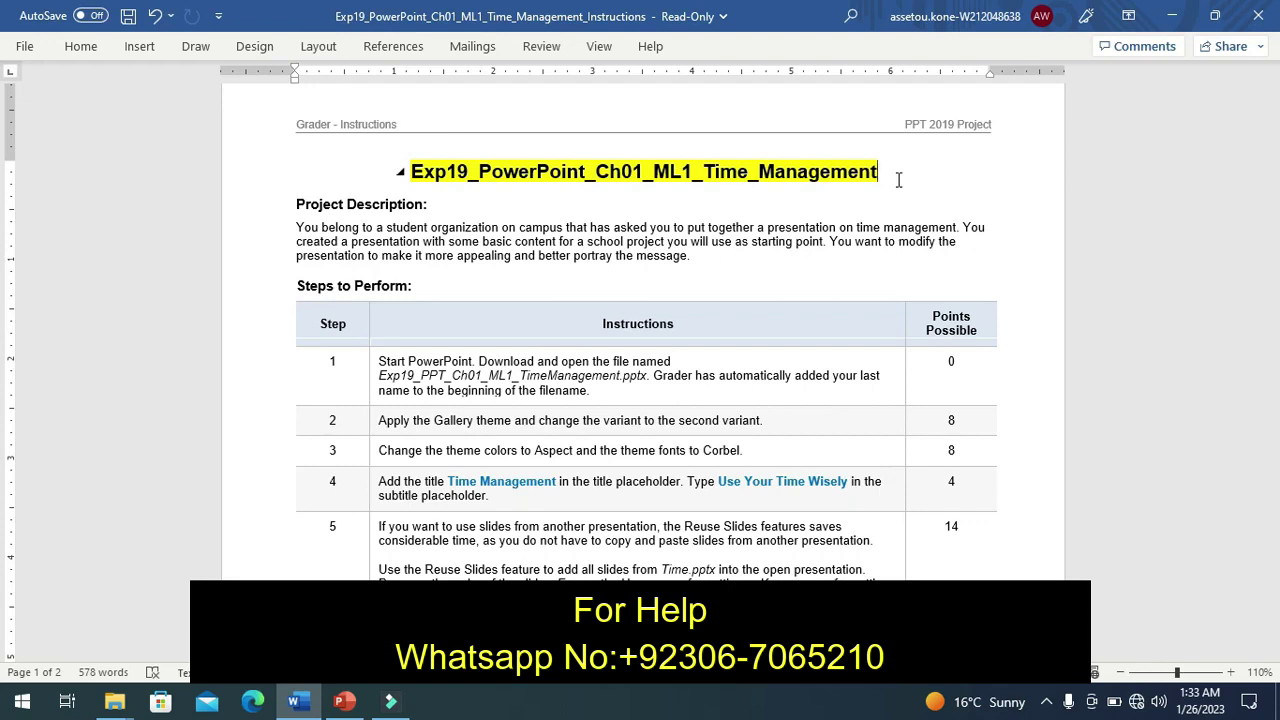
mouse_move(499, 347)
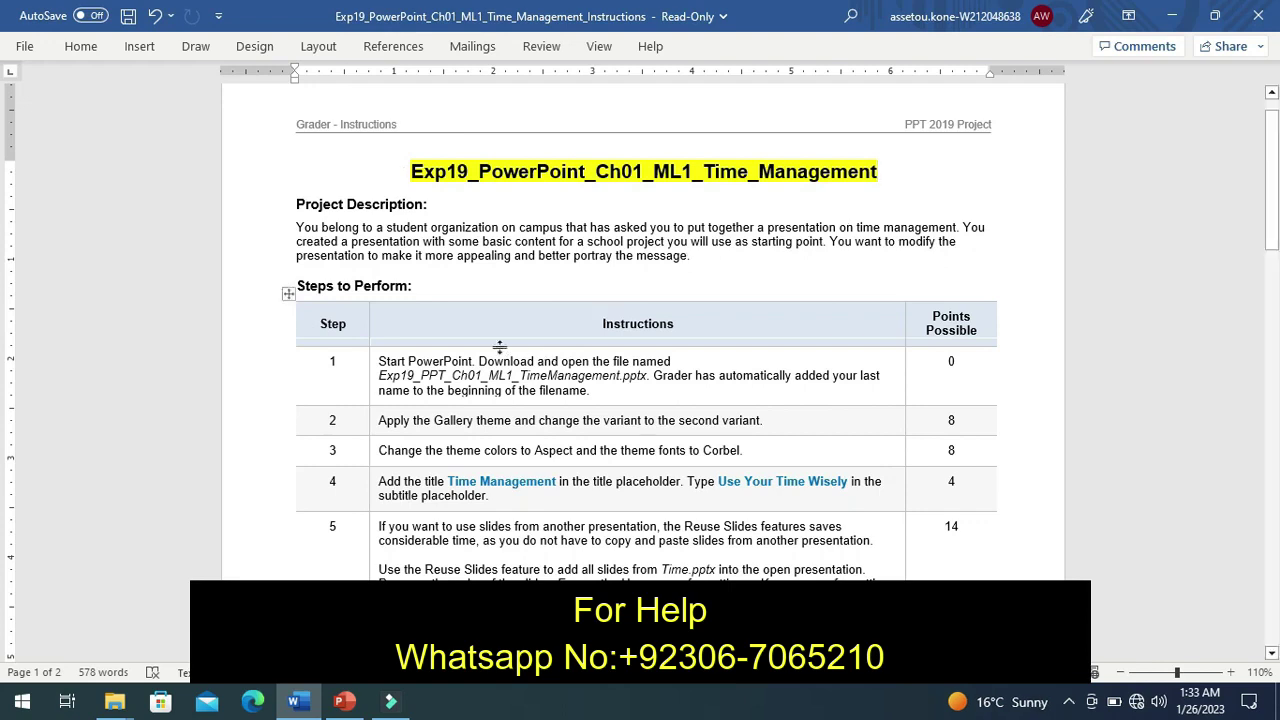
key(ctrl+z)
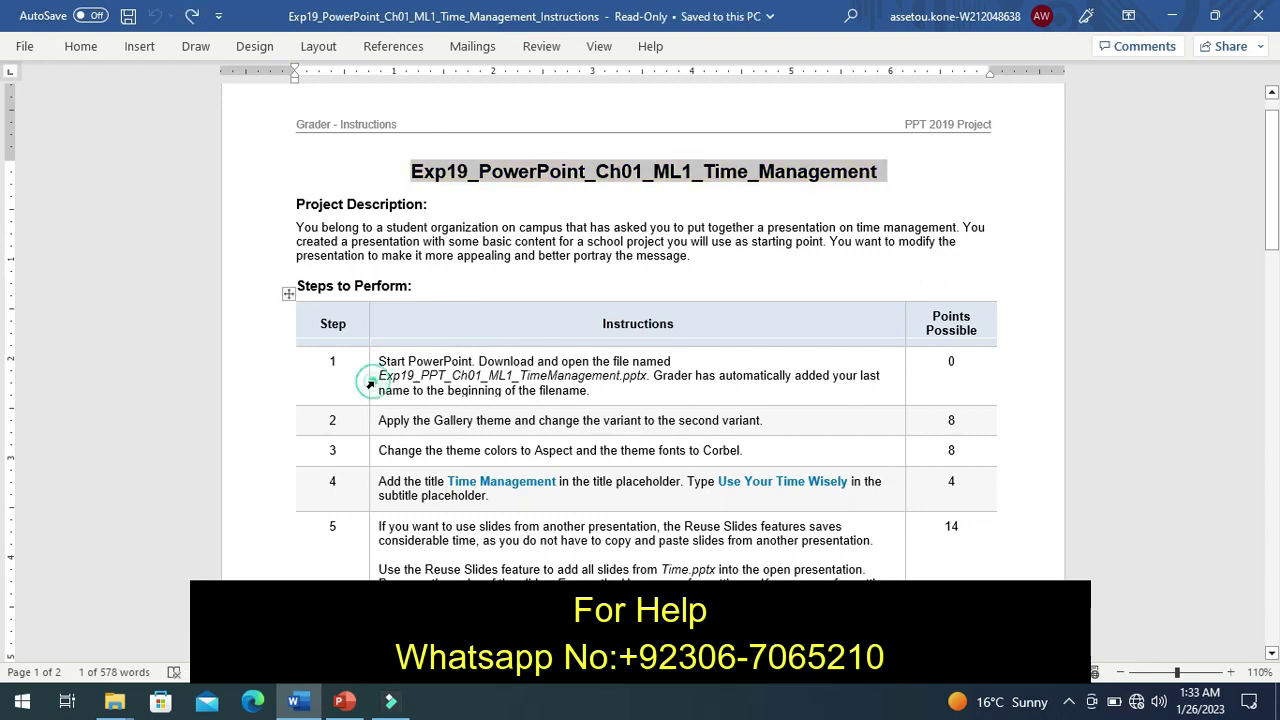
Highlight step 1's instruction text in the Steps to Perform table in yellow.
click(366, 381)
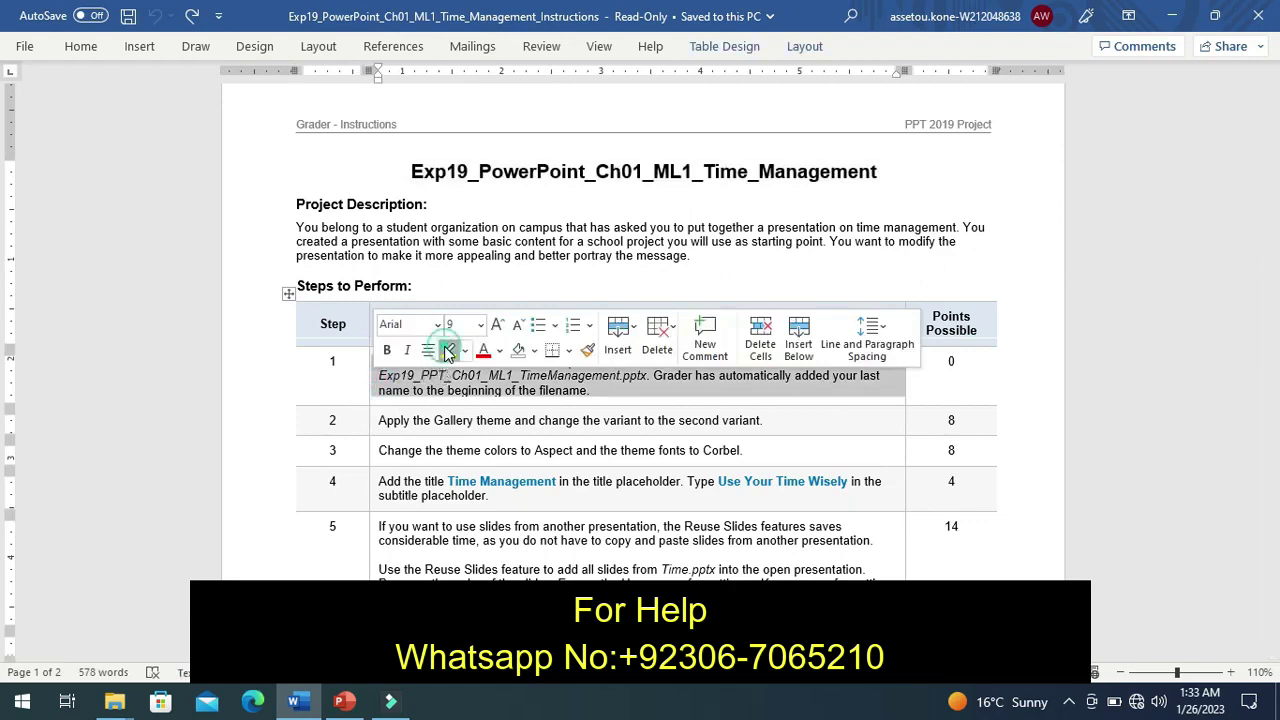
click(449, 352)
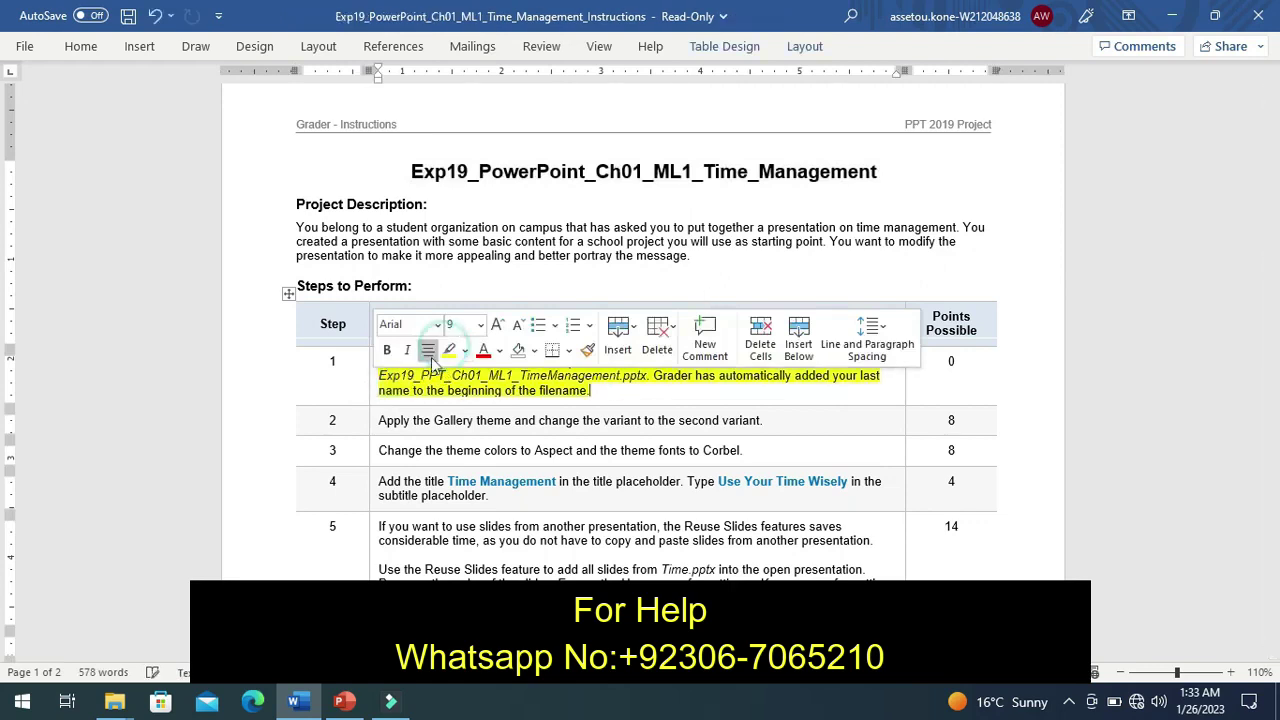
click(368, 376)
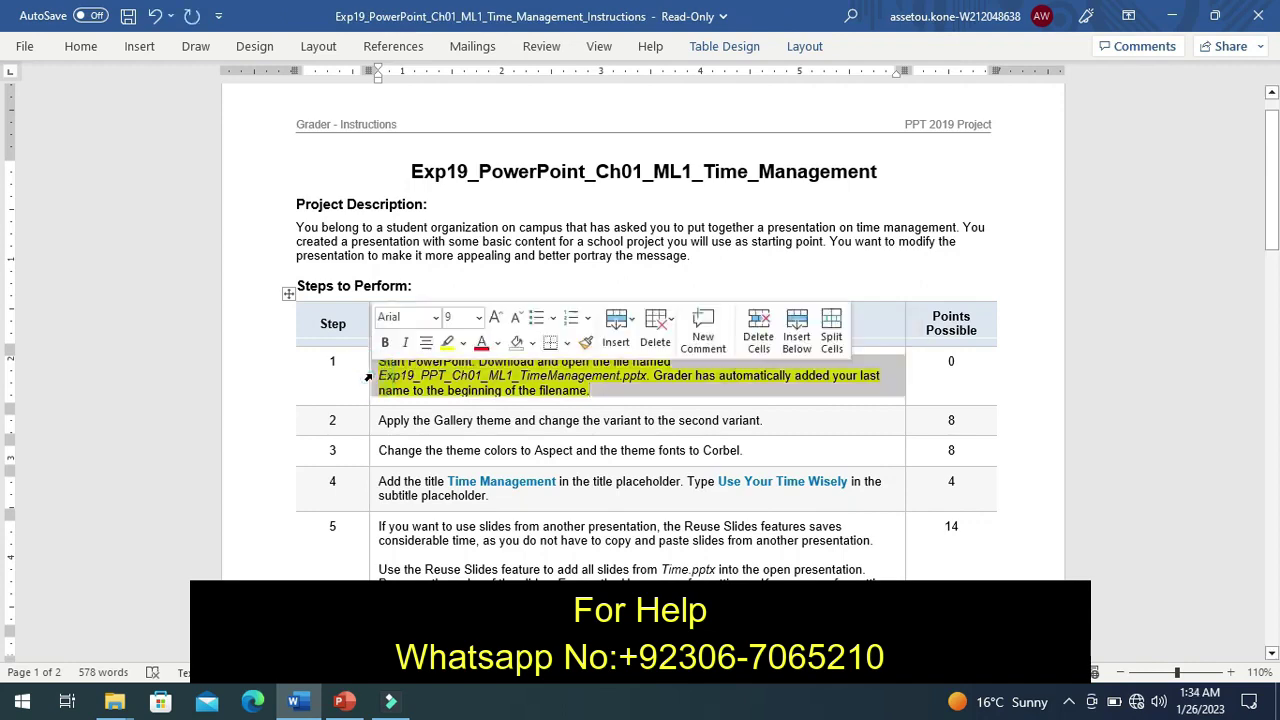
click(354, 376)
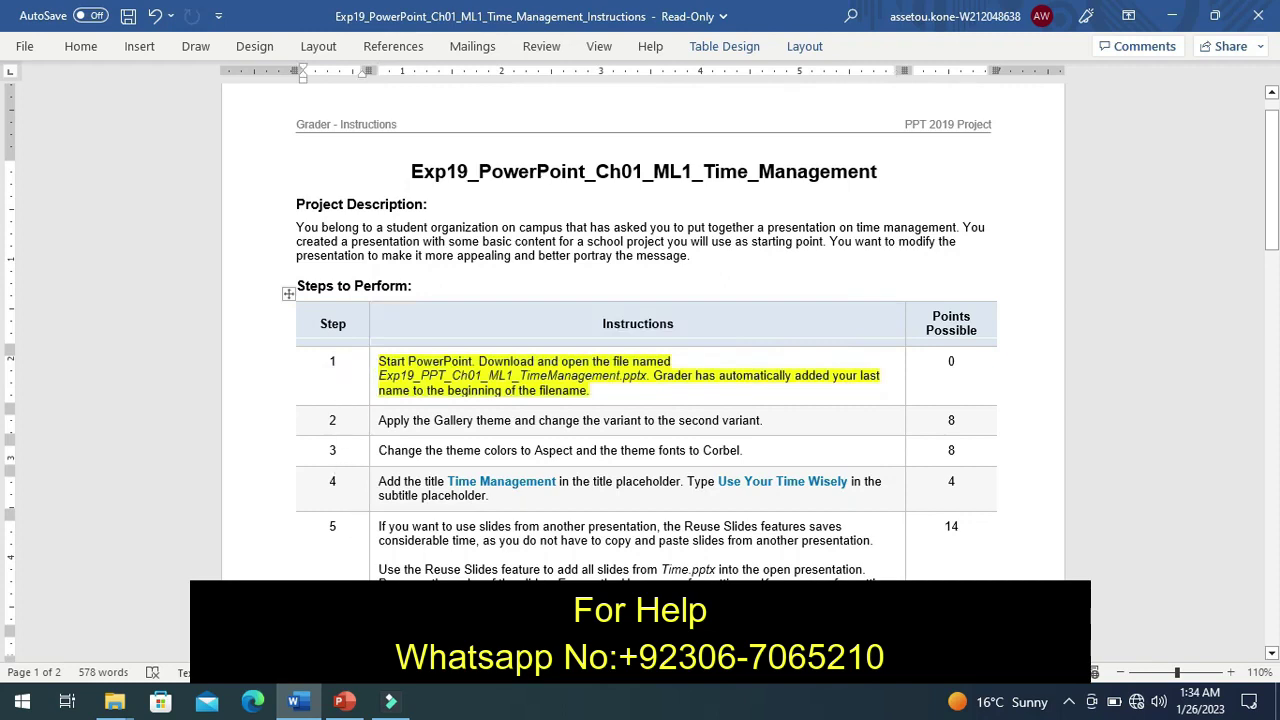
click(345, 703)
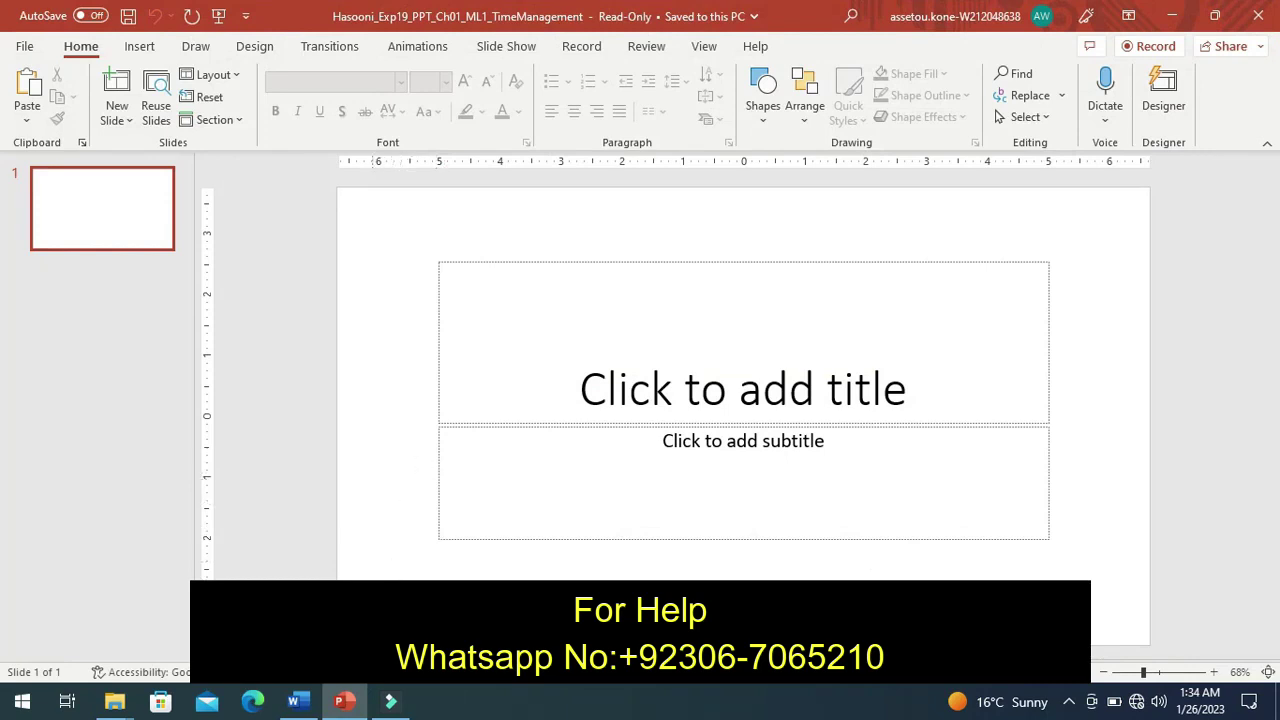
click(300, 703)
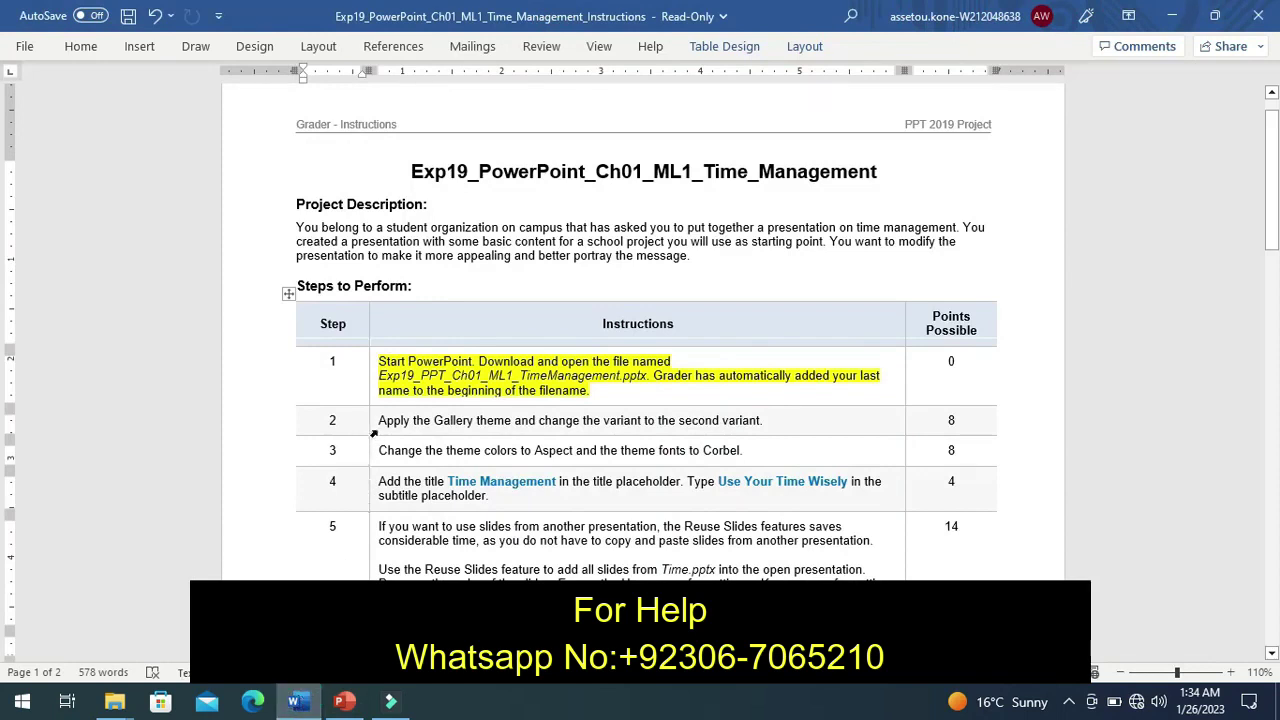
Remove step 1's highlight and highlight step 2's Gallery theme instruction in yellow.
key(ctrl+z)
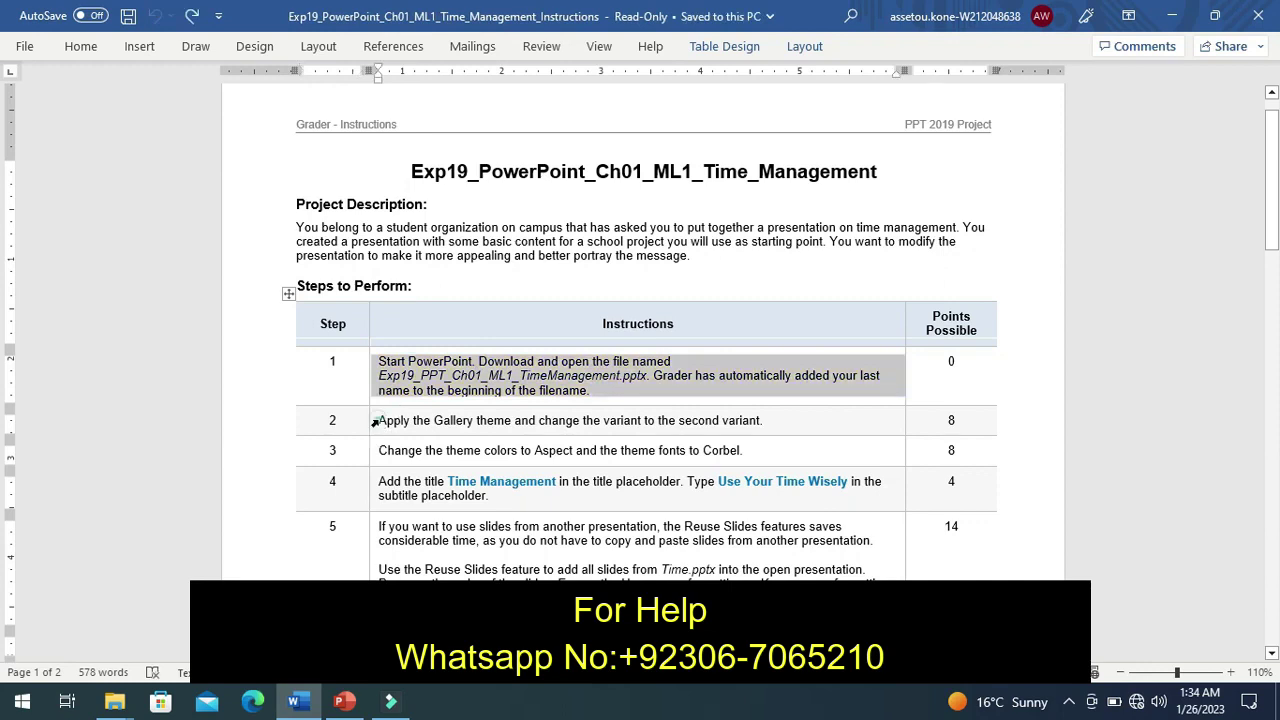
click(375, 422)
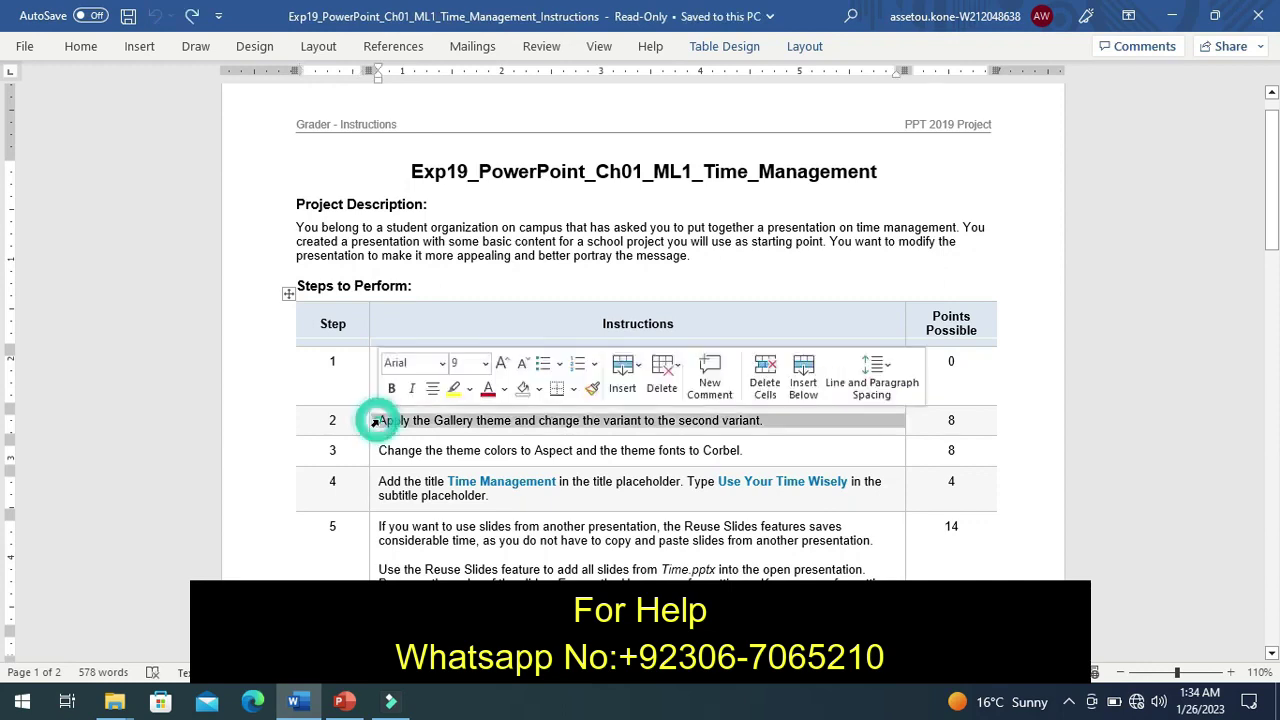
click(455, 390)
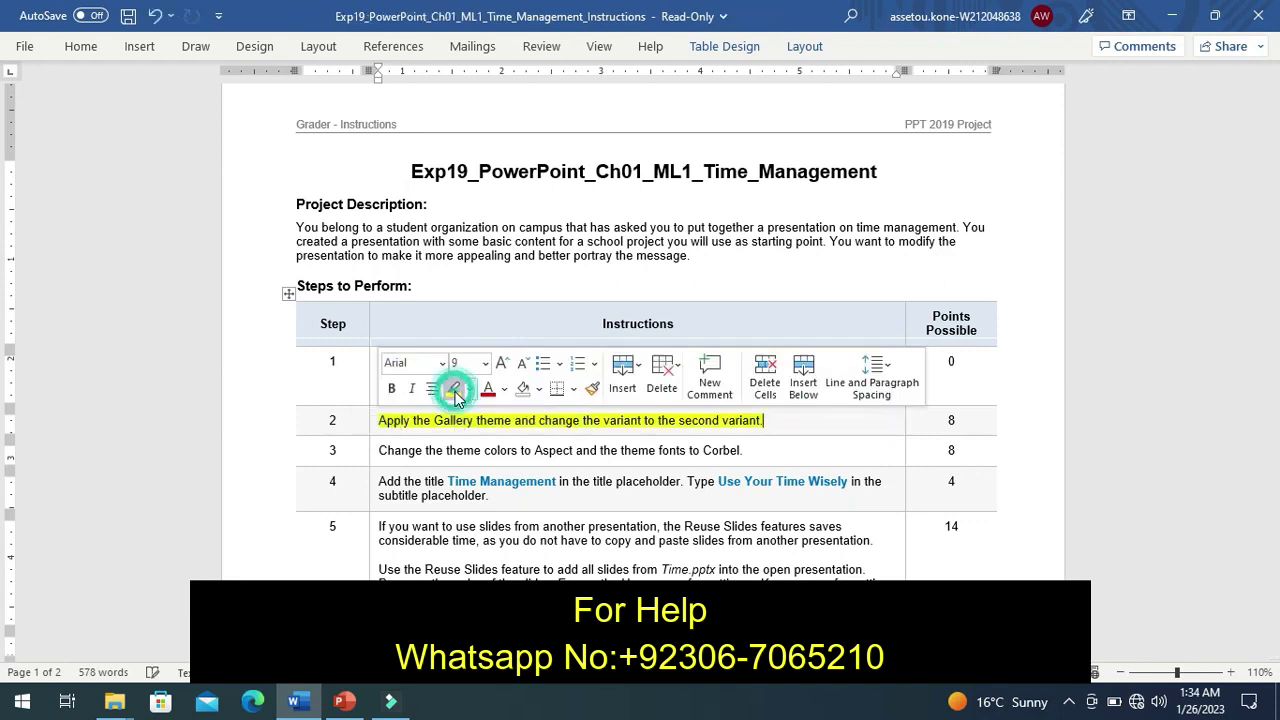
click(361, 420)
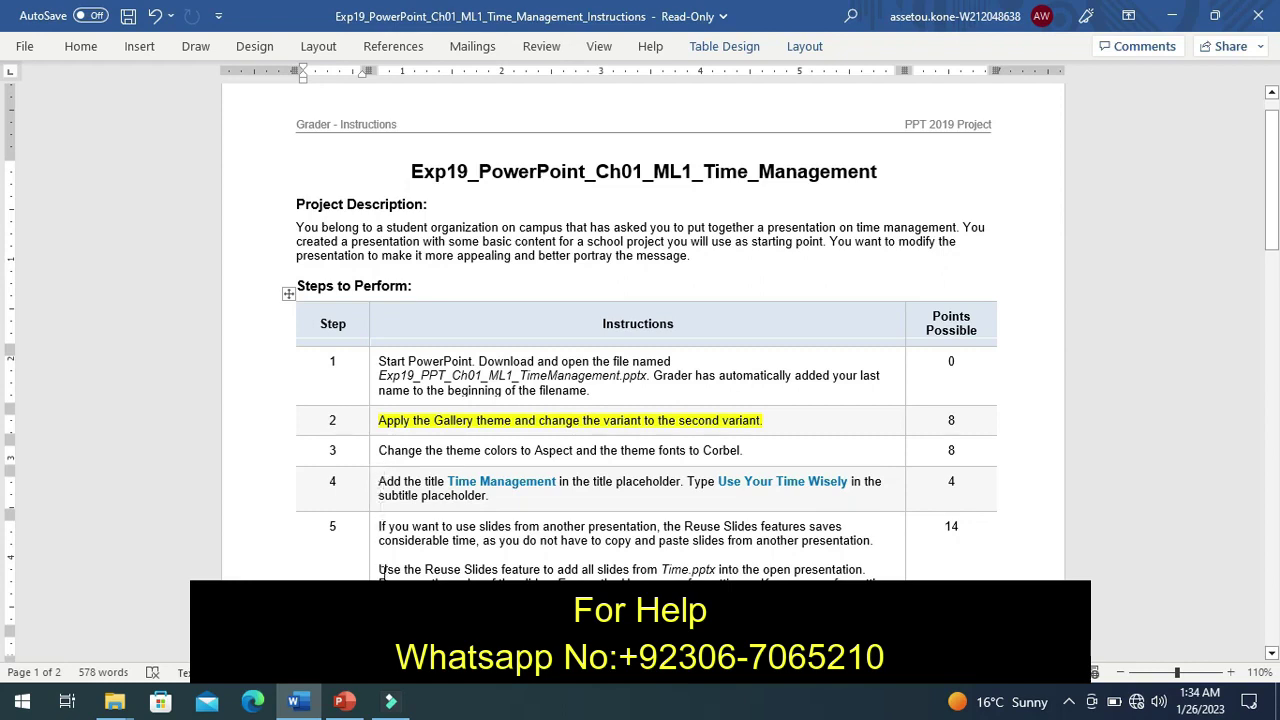
Apply the Gallery theme to the presentation from the full themes list.
click(345, 703)
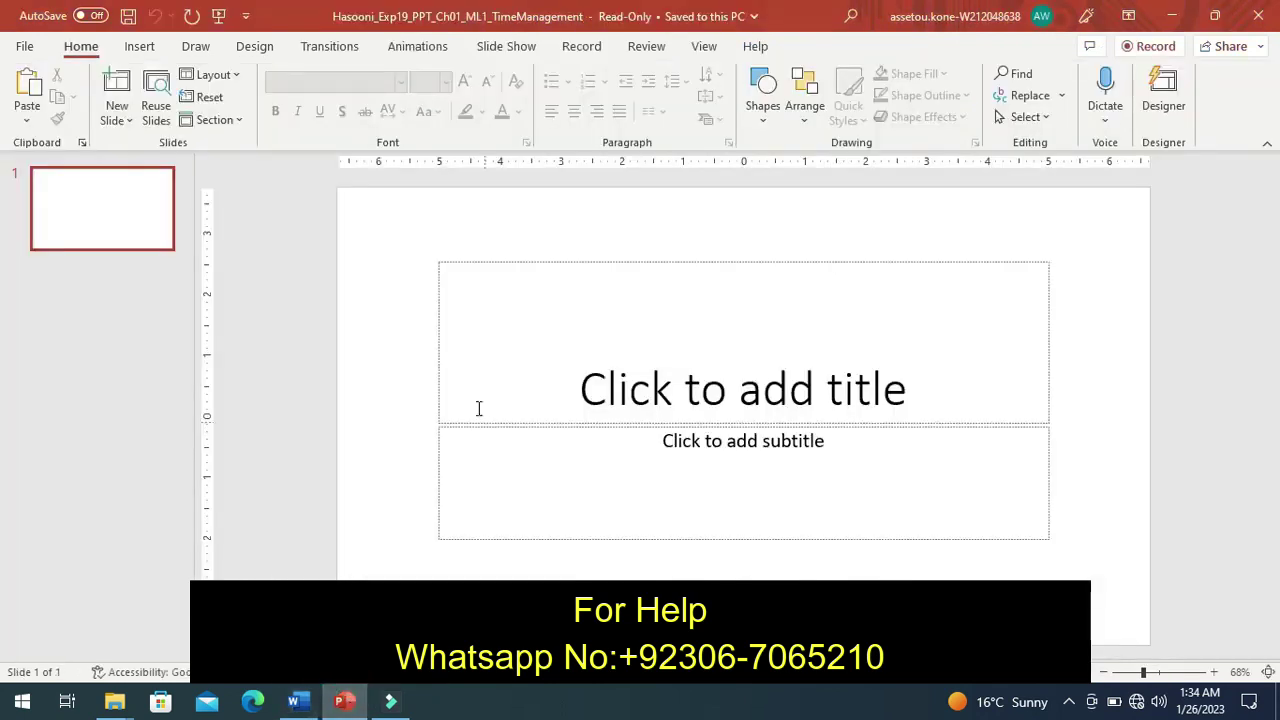
click(576, 382)
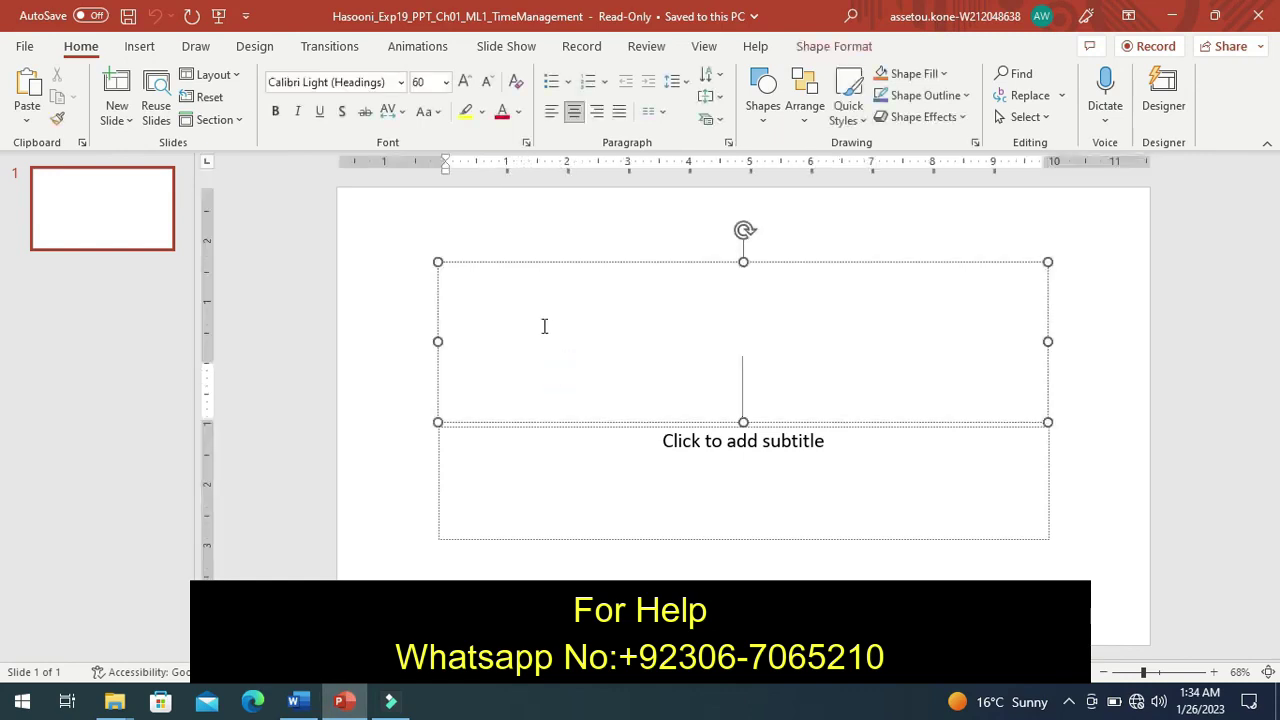
click(257, 47)
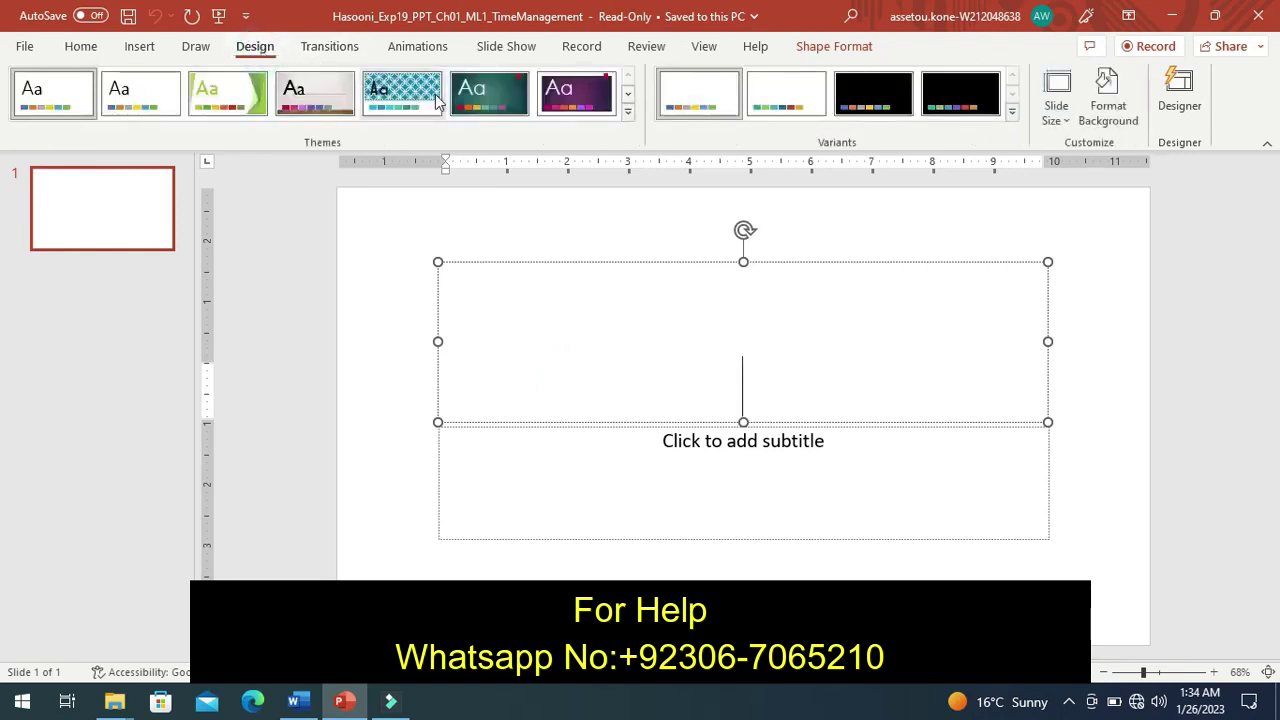
click(600, 108)
click(629, 116)
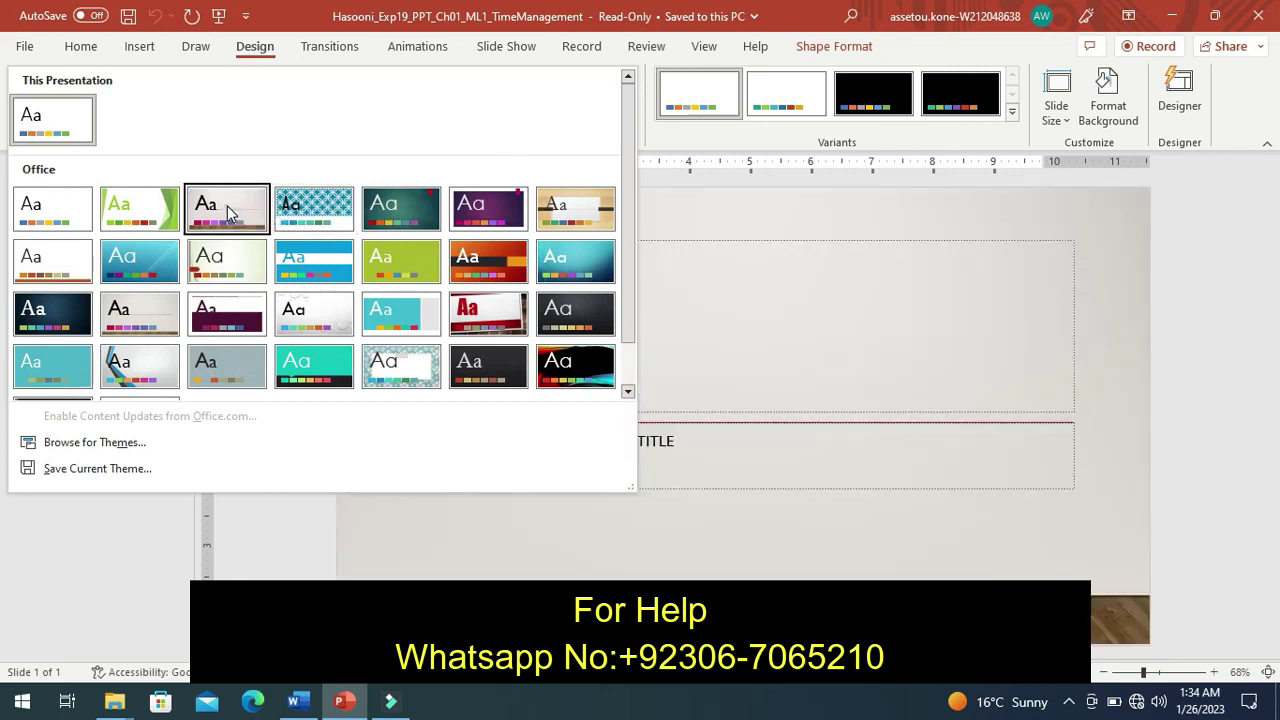
click(227, 205)
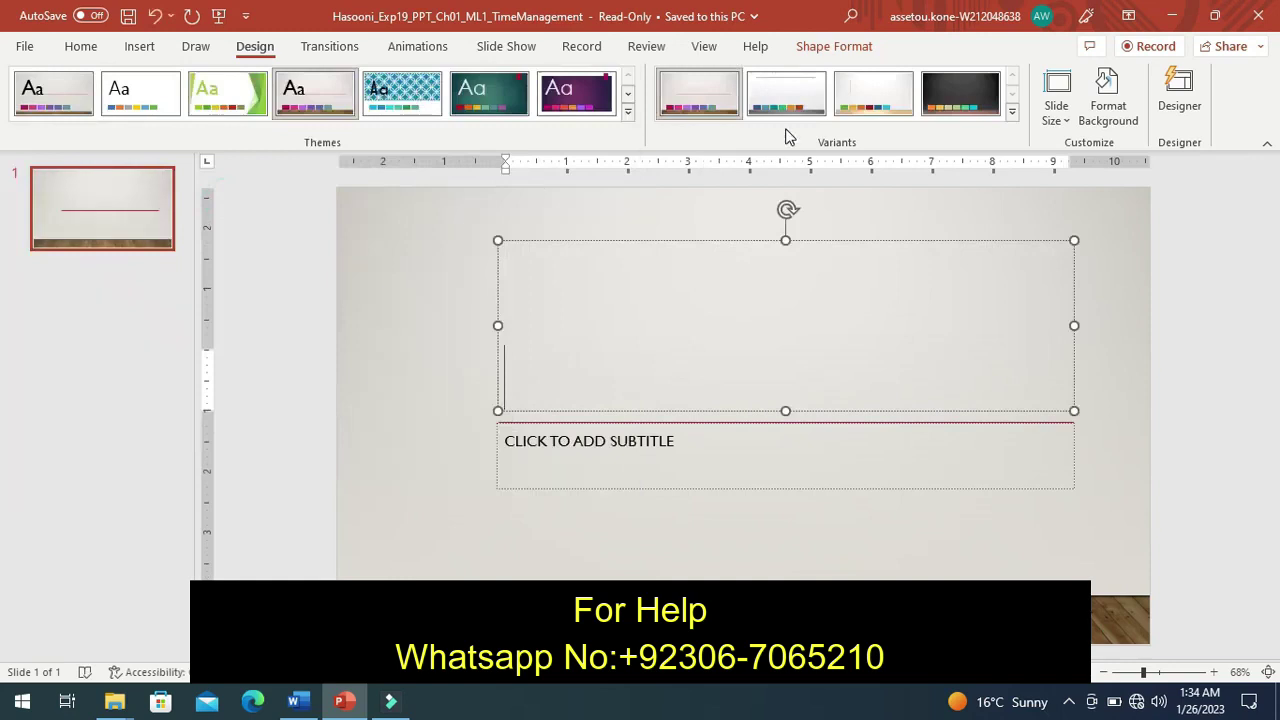
Switch the Gallery theme to its second, light variant.
click(952, 109)
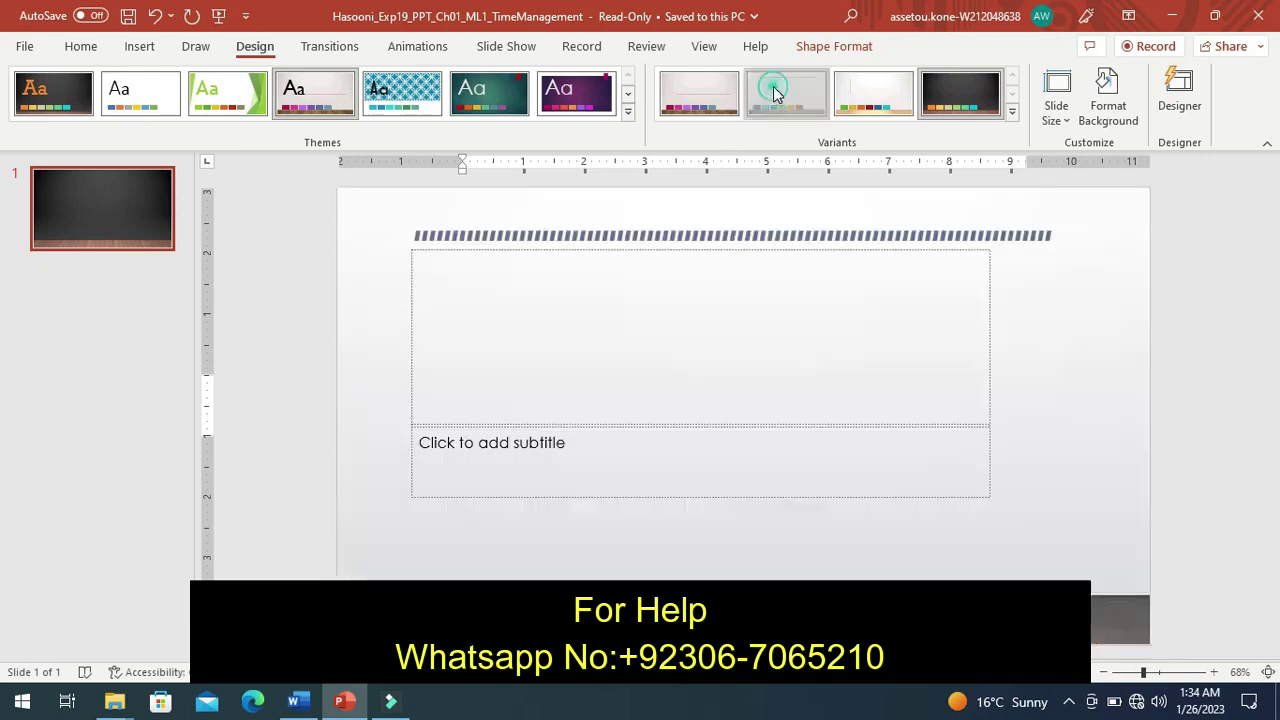
click(773, 90)
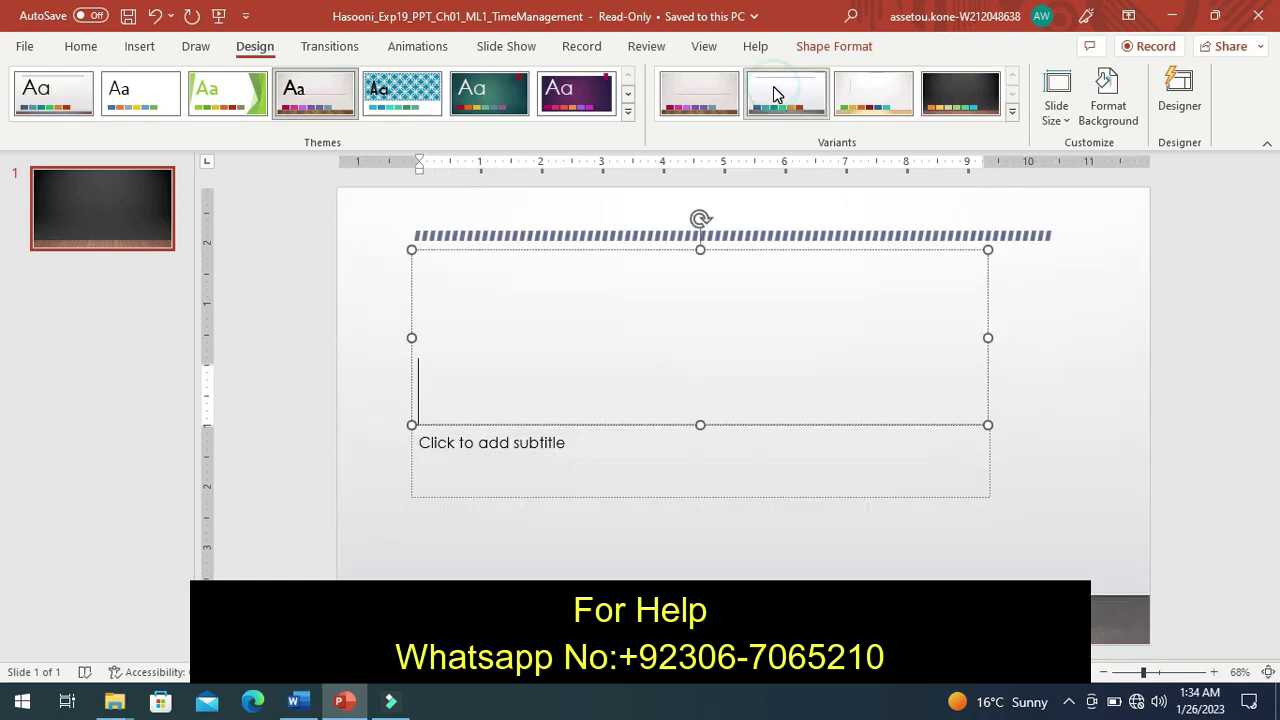
click(680, 286)
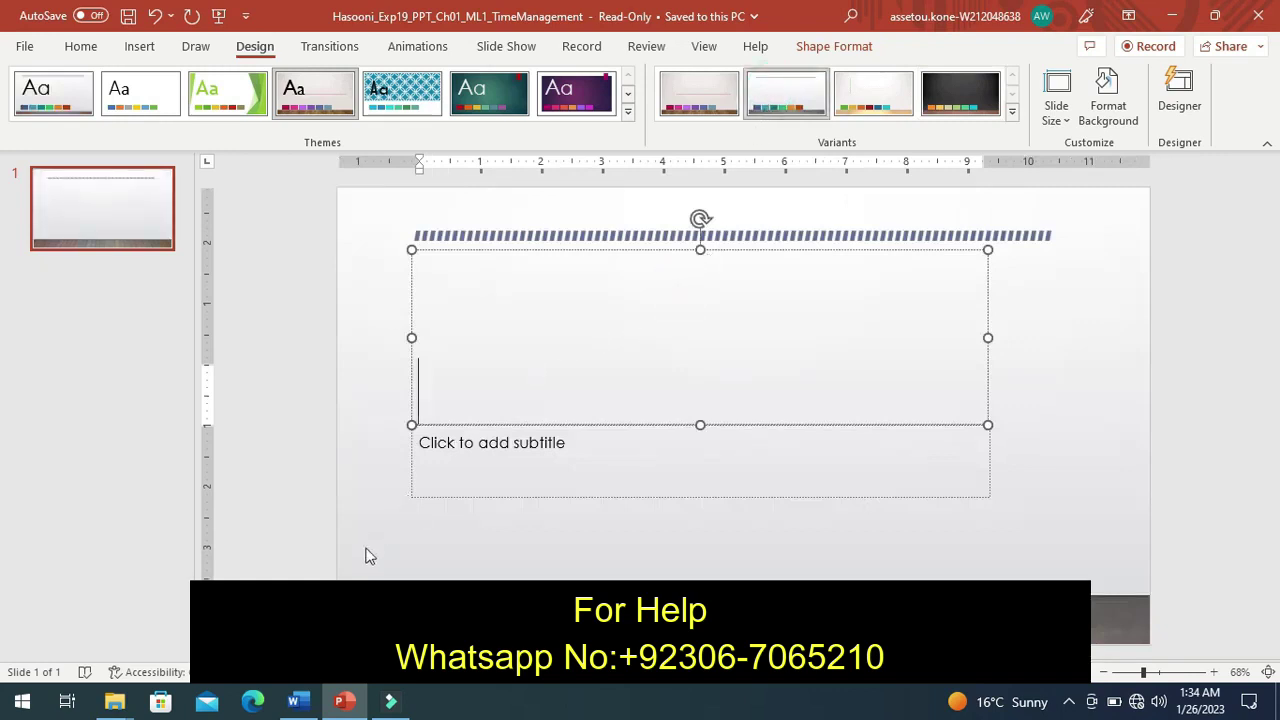
click(301, 701)
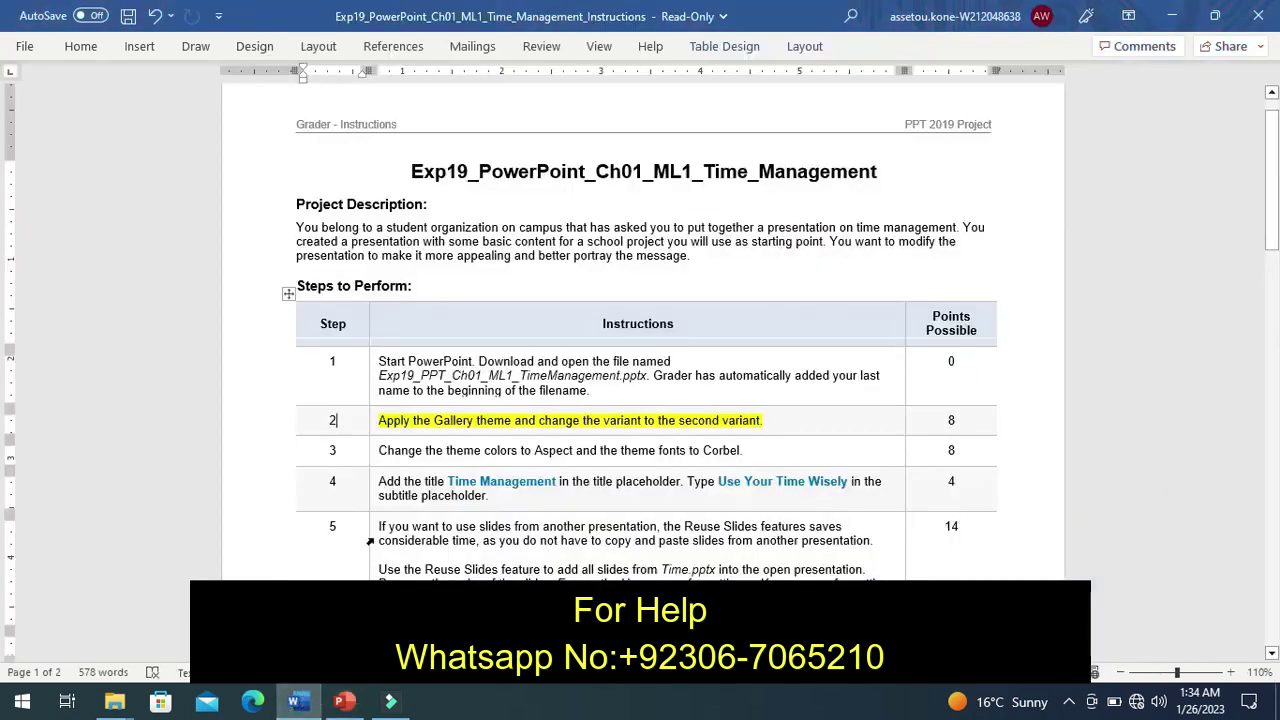
Remove step 2's highlight and highlight step 3's Aspect colors and Corbel fonts instruction.
key(ctrl+z)
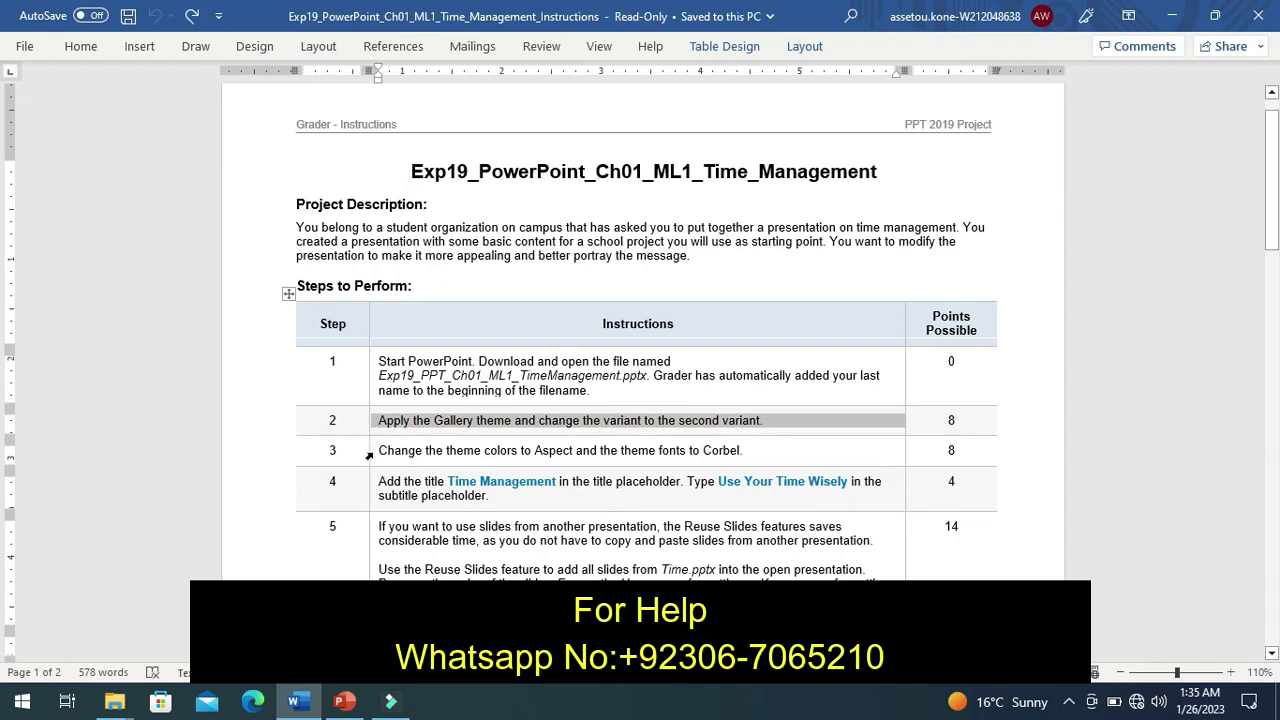
click(370, 459)
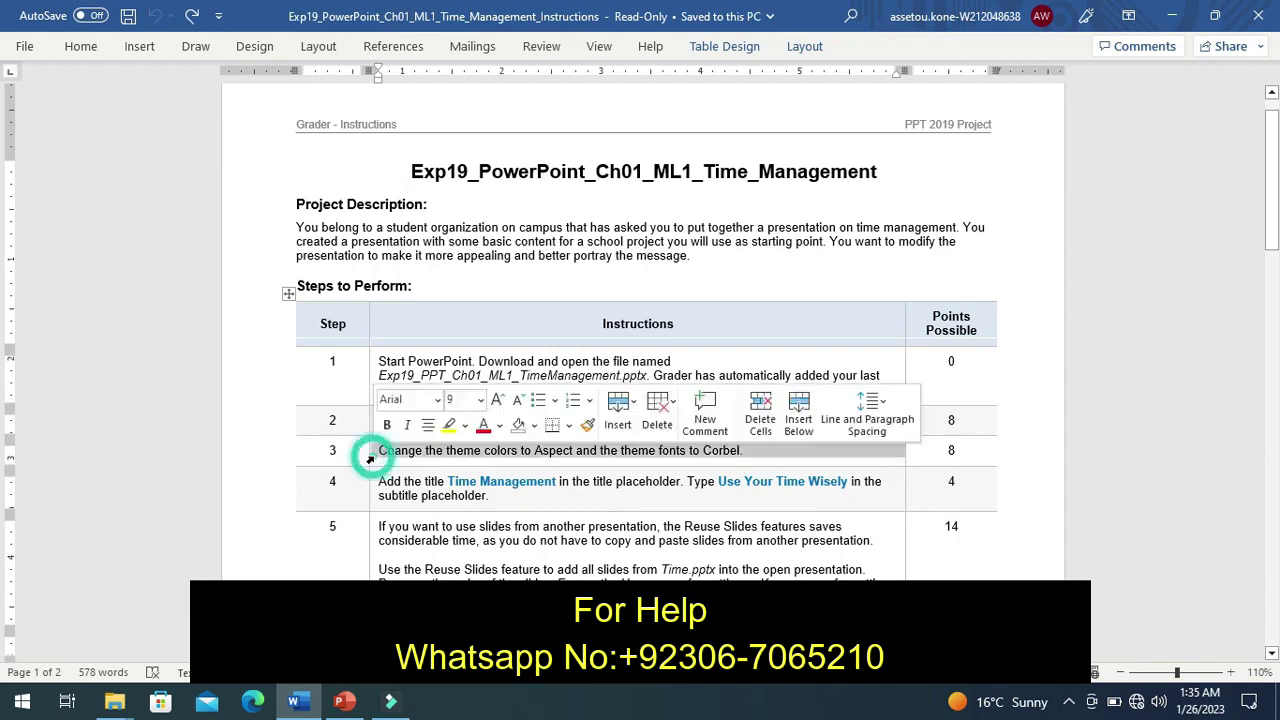
click(448, 425)
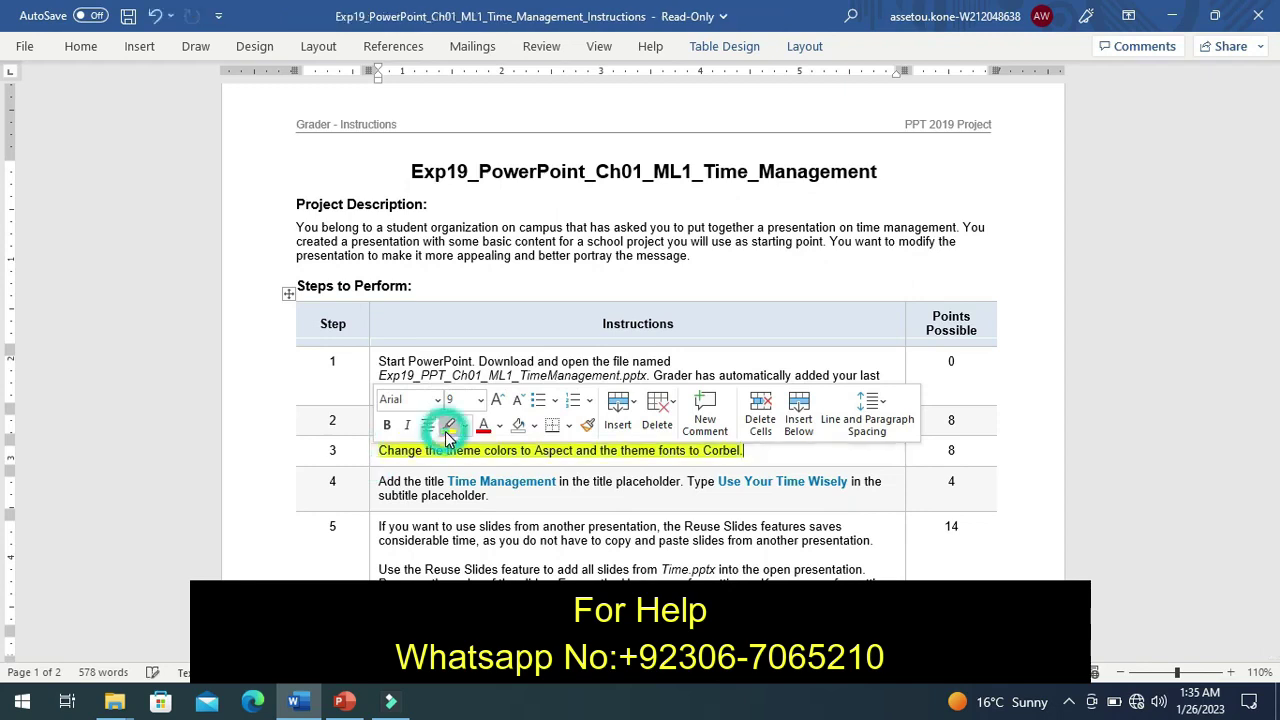
click(343, 456)
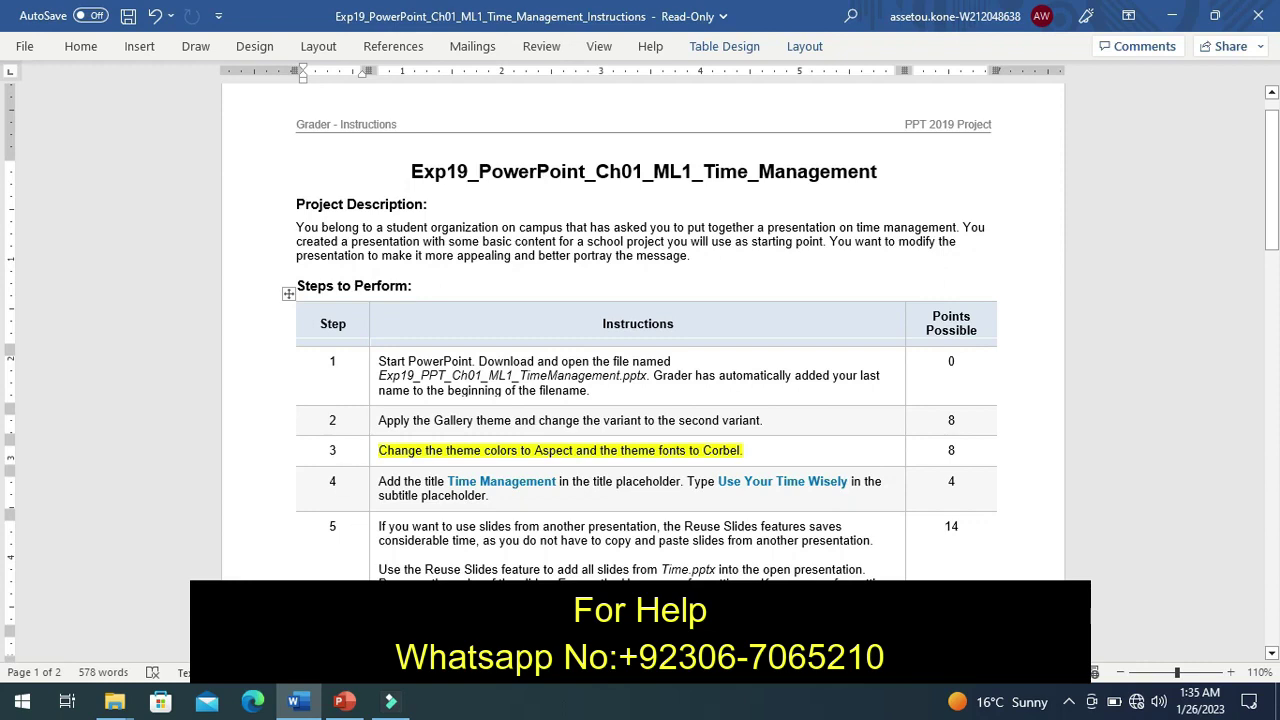
click(348, 703)
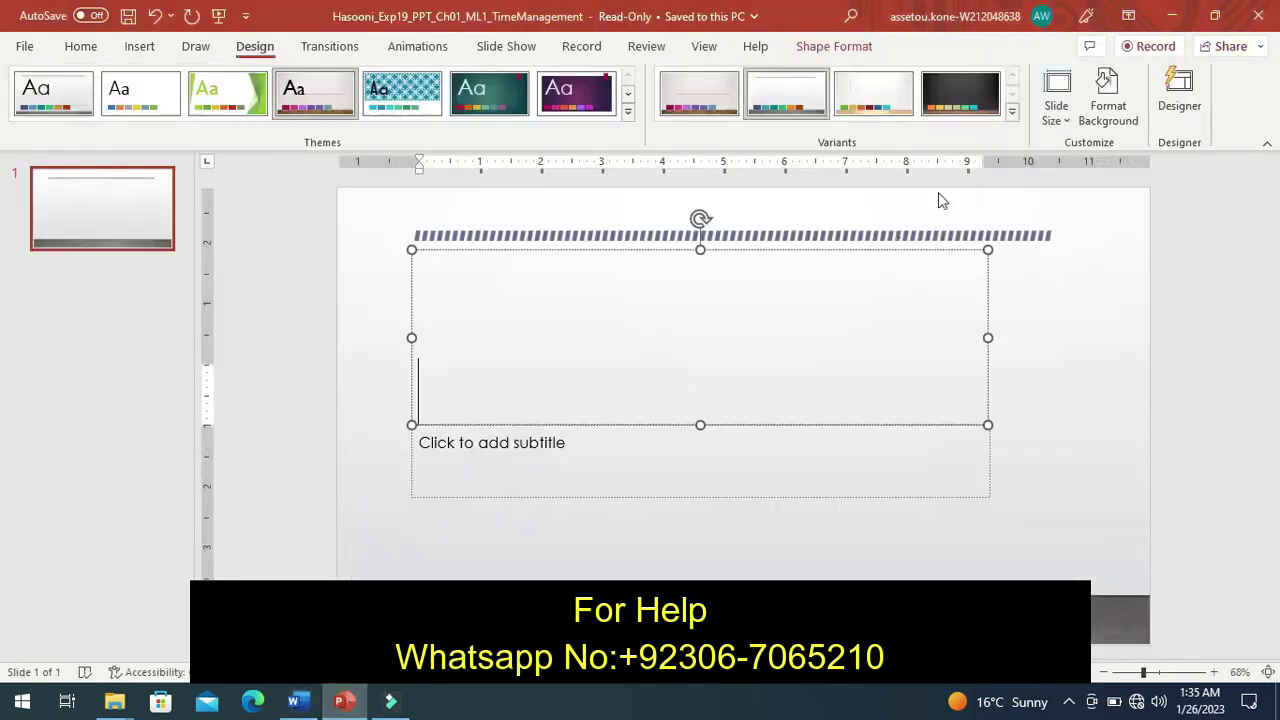
Change the presentation's theme colours to Aspect.
click(1013, 117)
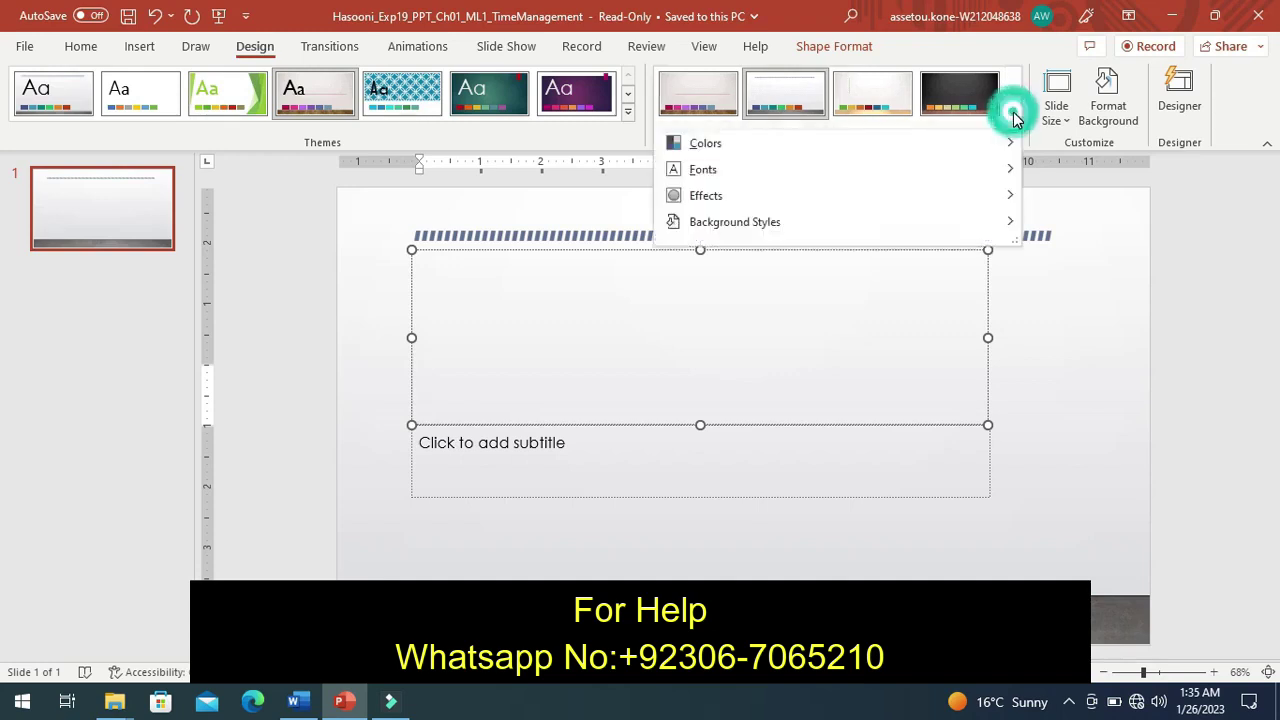
mouse_move(706, 143)
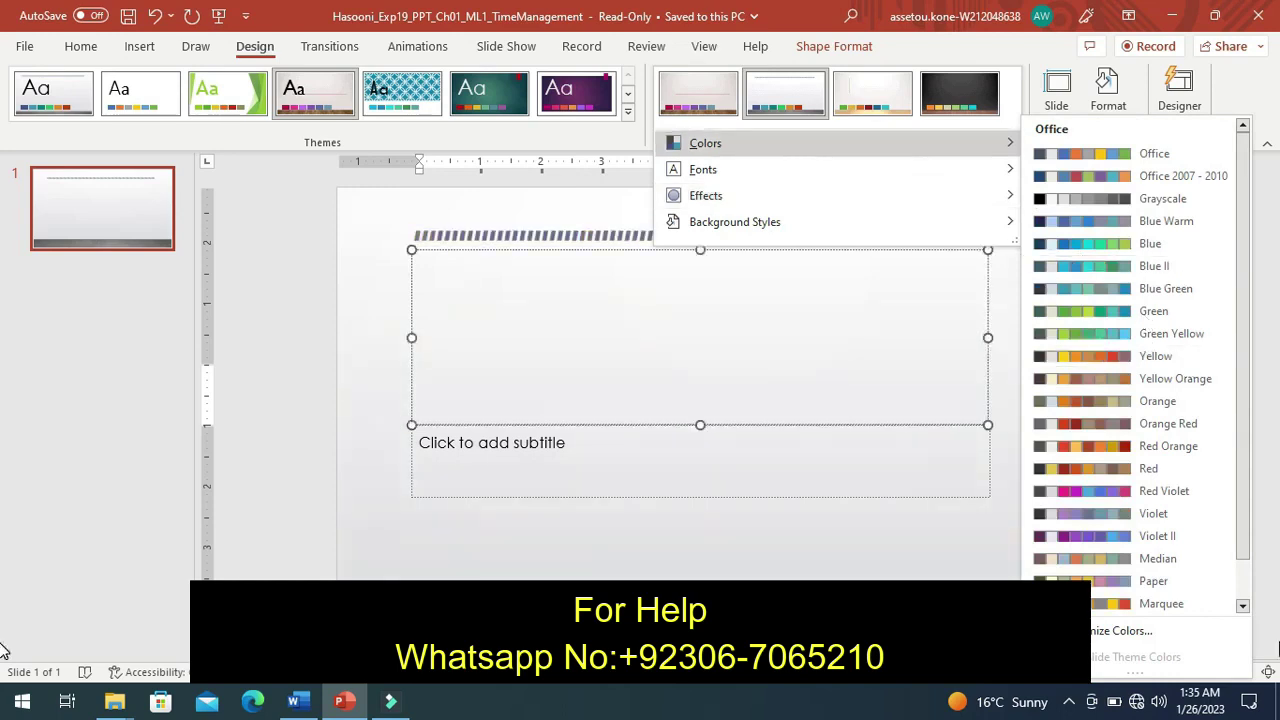
click(1244, 607)
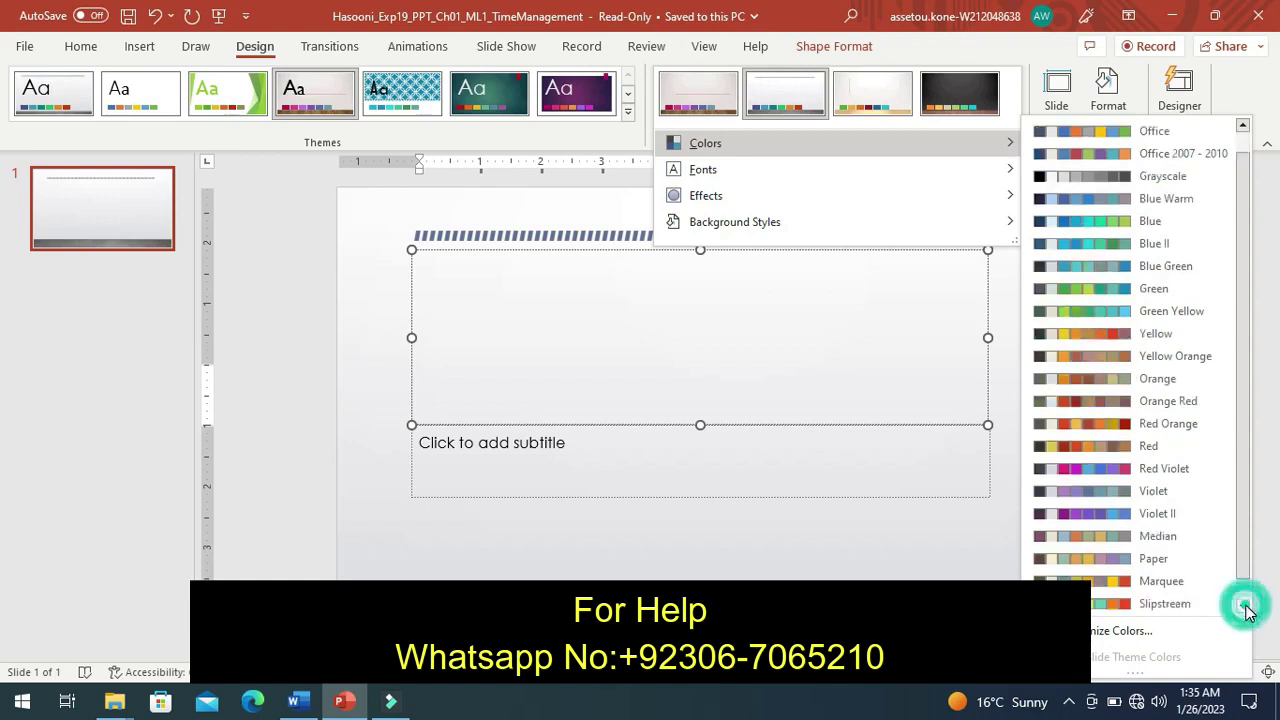
click(1244, 607)
click(1244, 607)
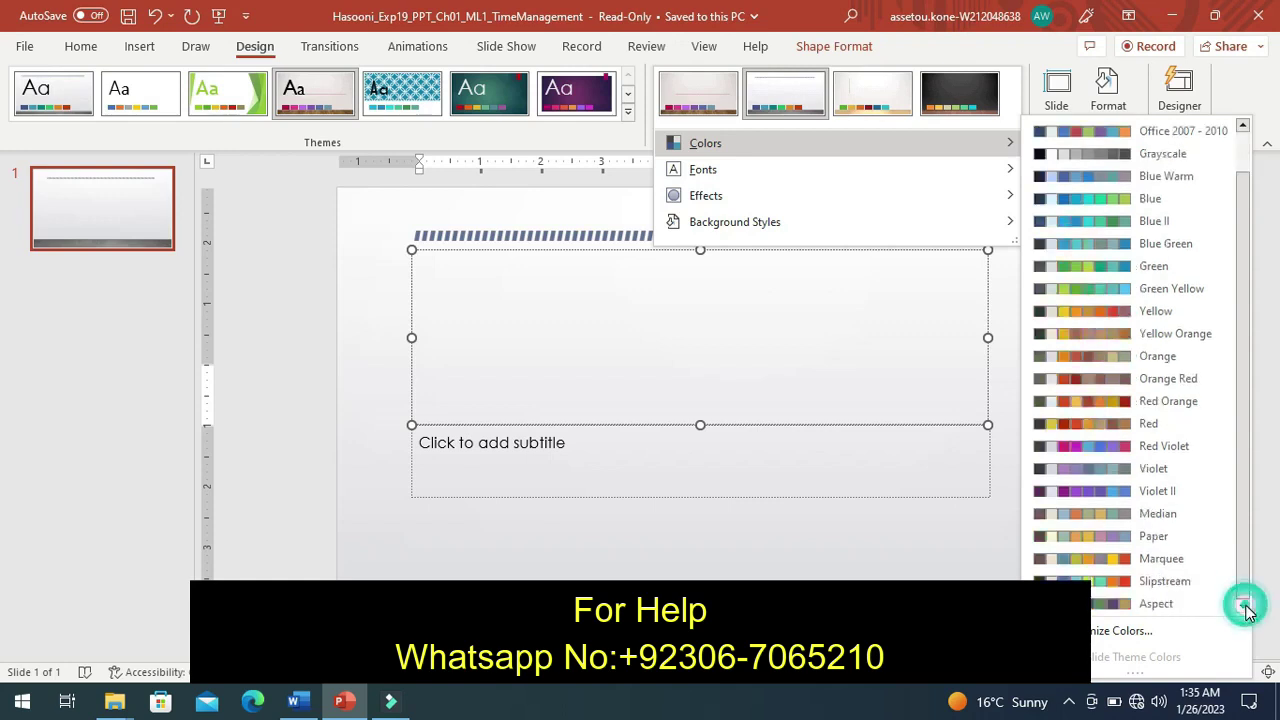
click(1188, 603)
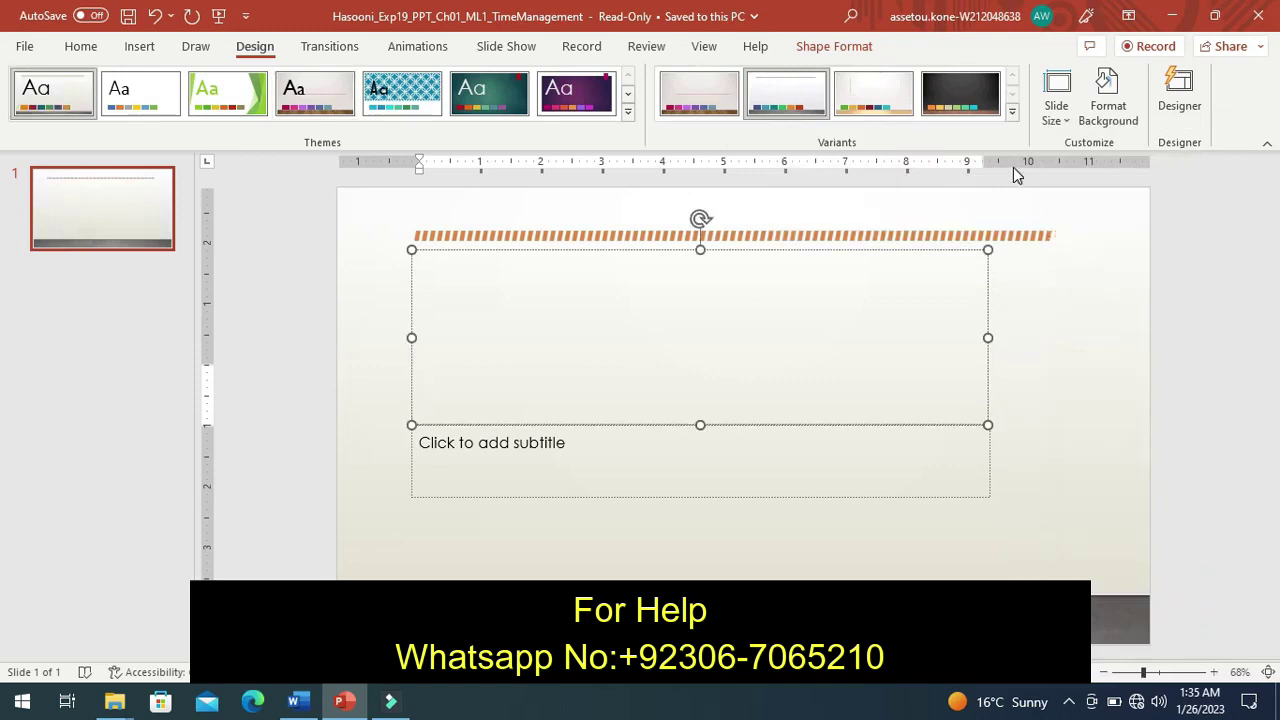
Change the presentation's theme fonts to Corbel.
click(1014, 113)
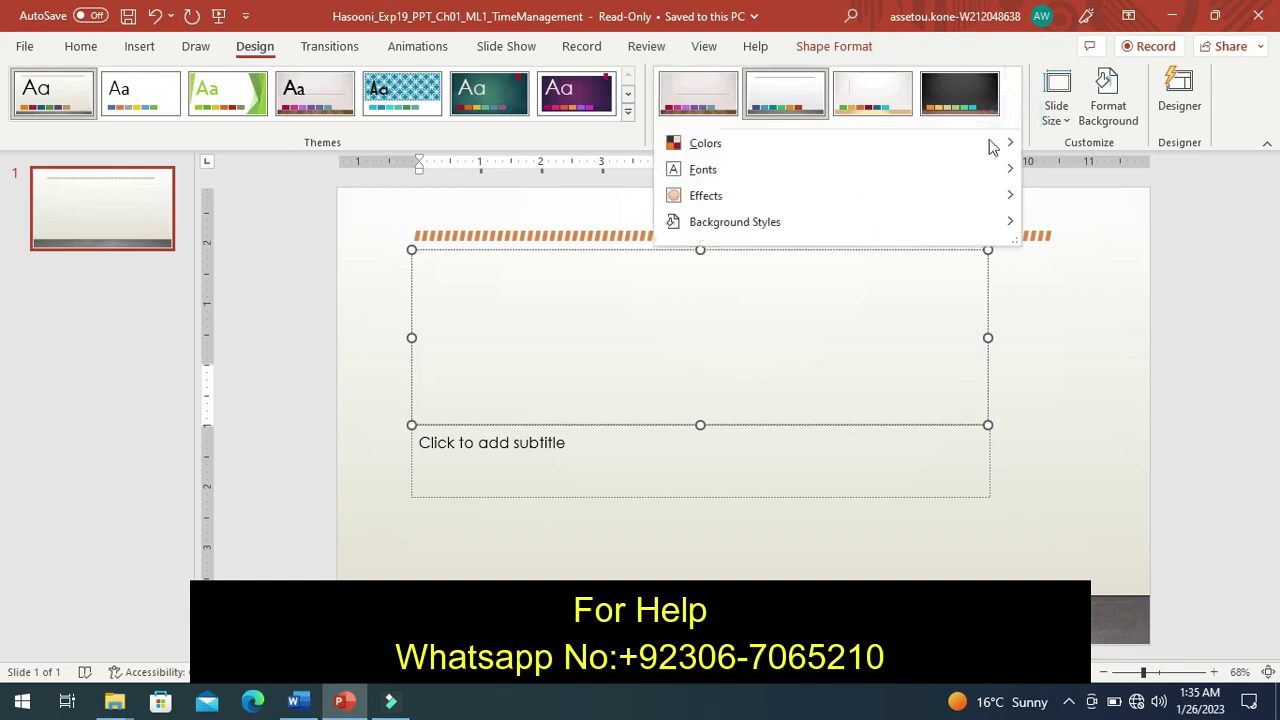
mouse_move(703, 169)
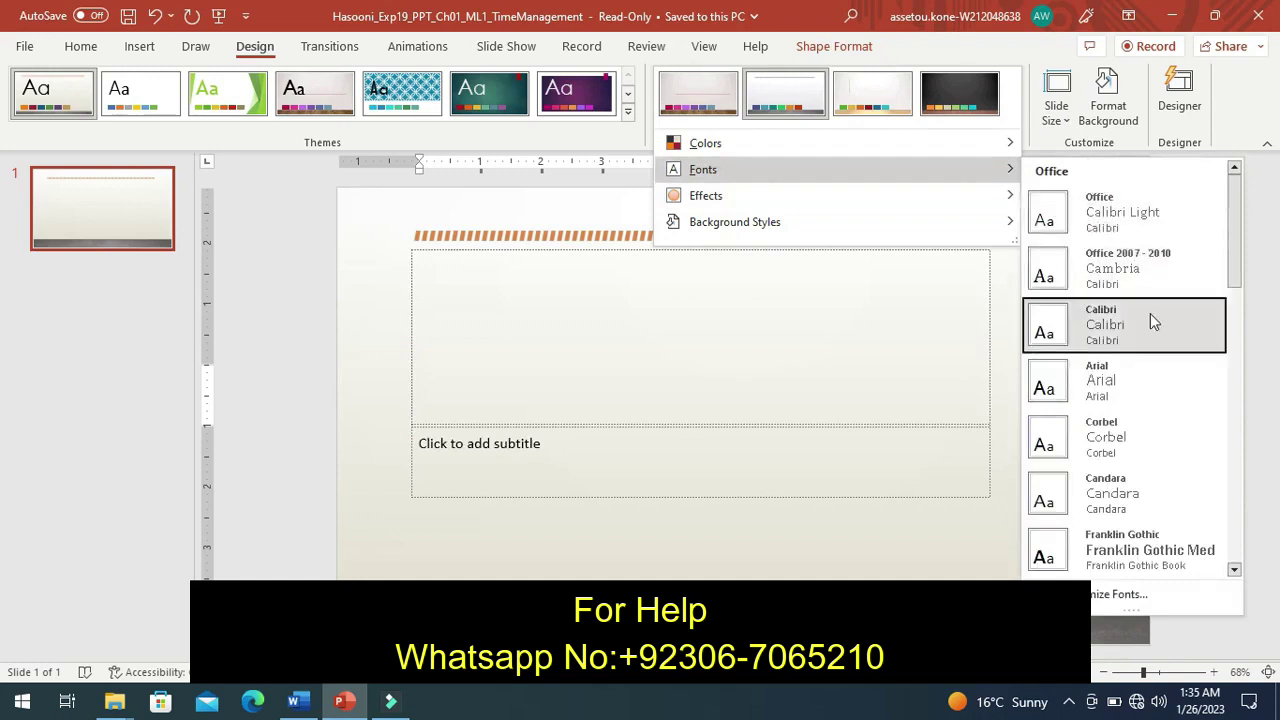
click(1172, 432)
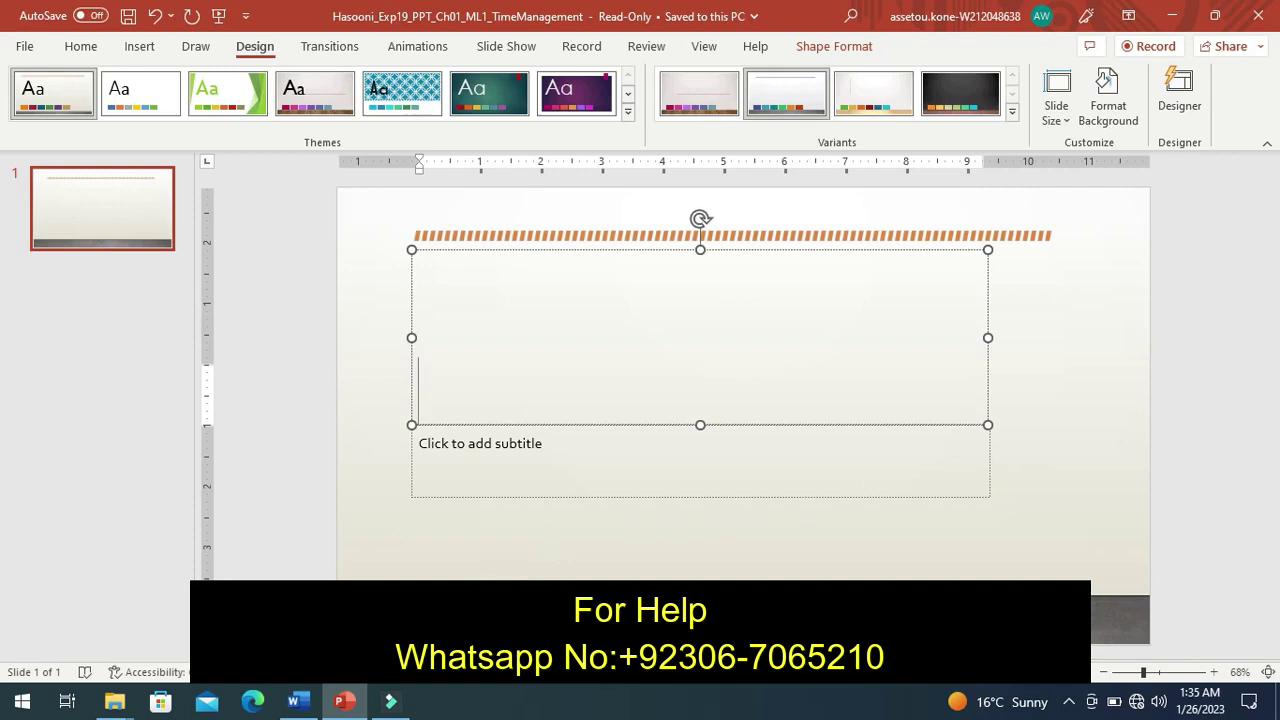
click(295, 701)
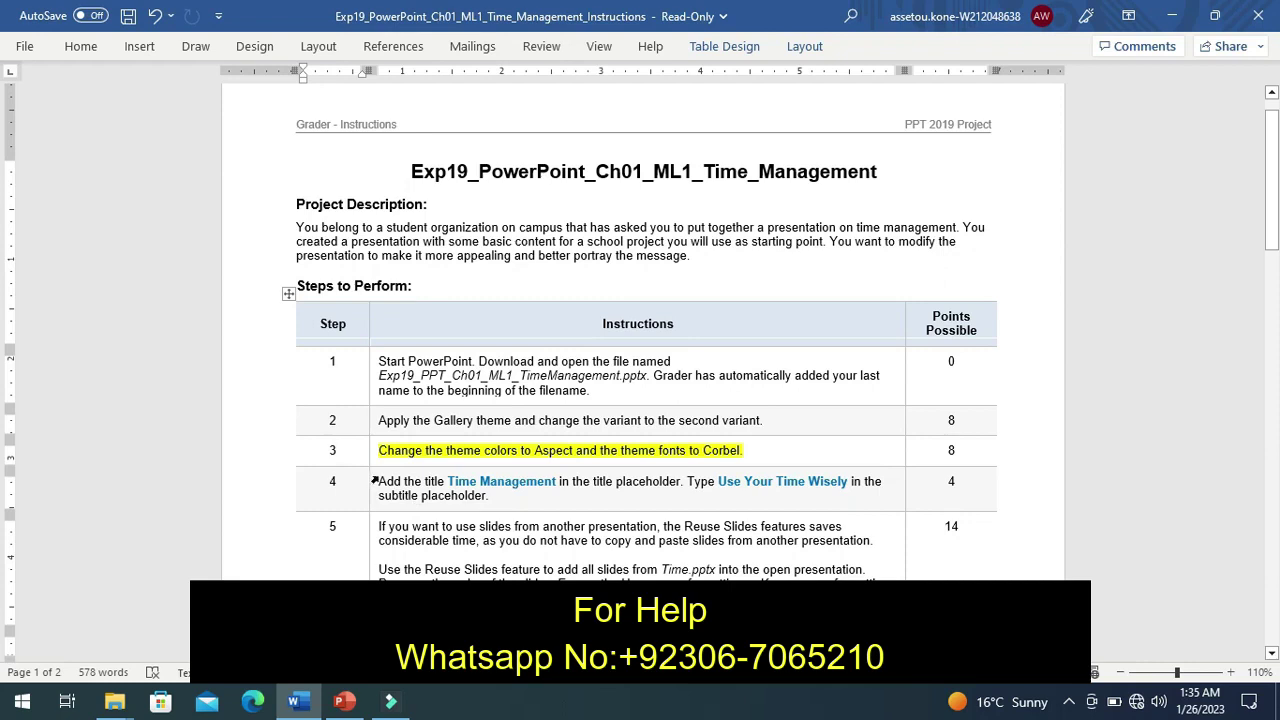
Remove step 3's yellow highlight; step 4's briefly applied highlight is undone.
key(ctrl+z)
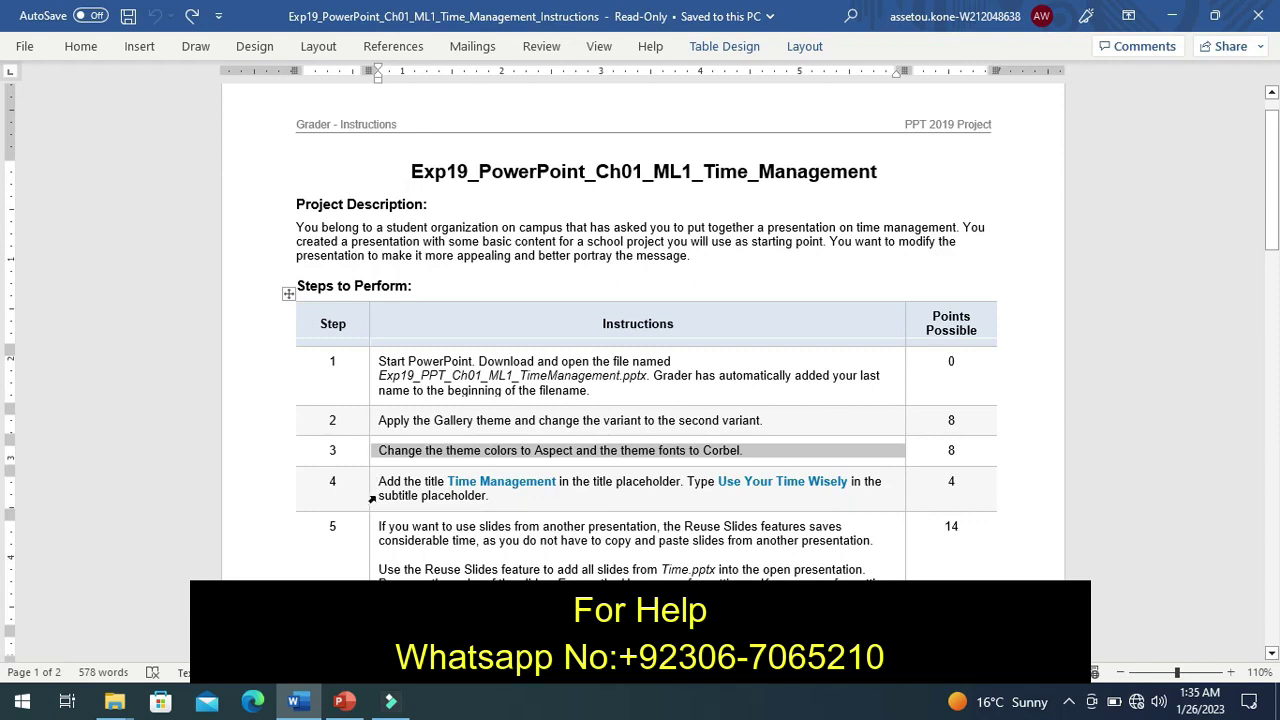
click(371, 498)
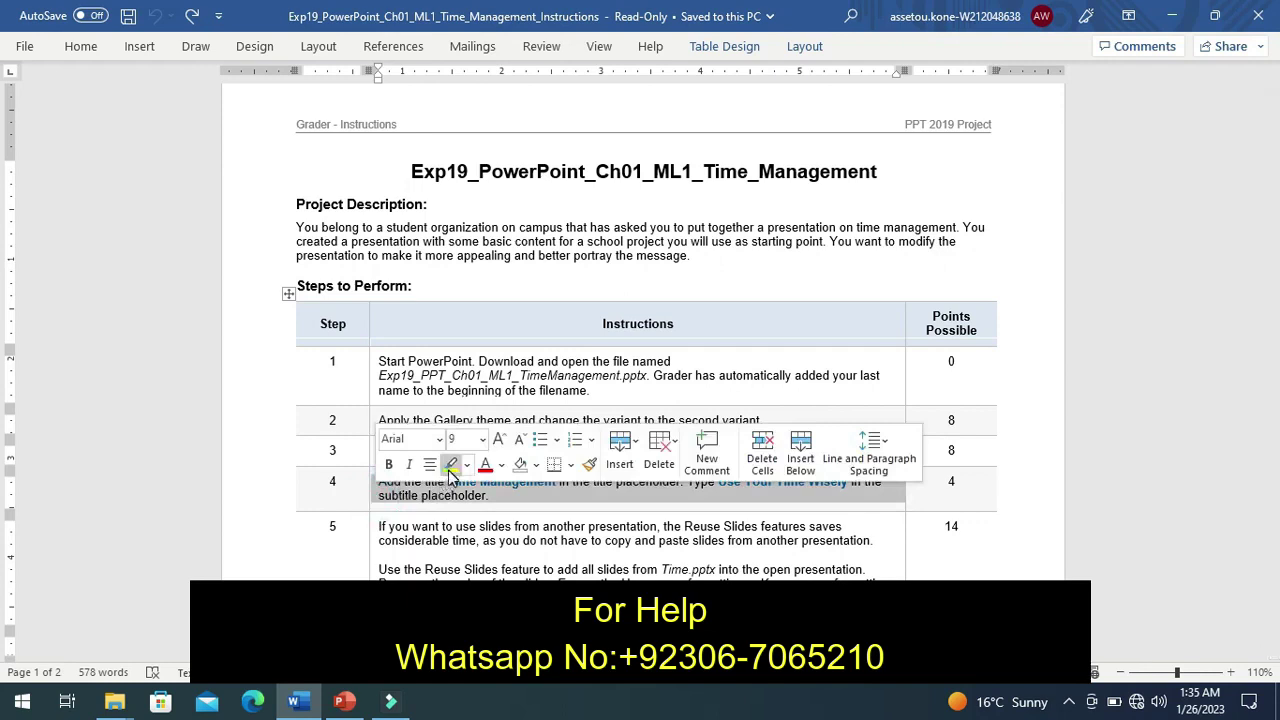
click(450, 468)
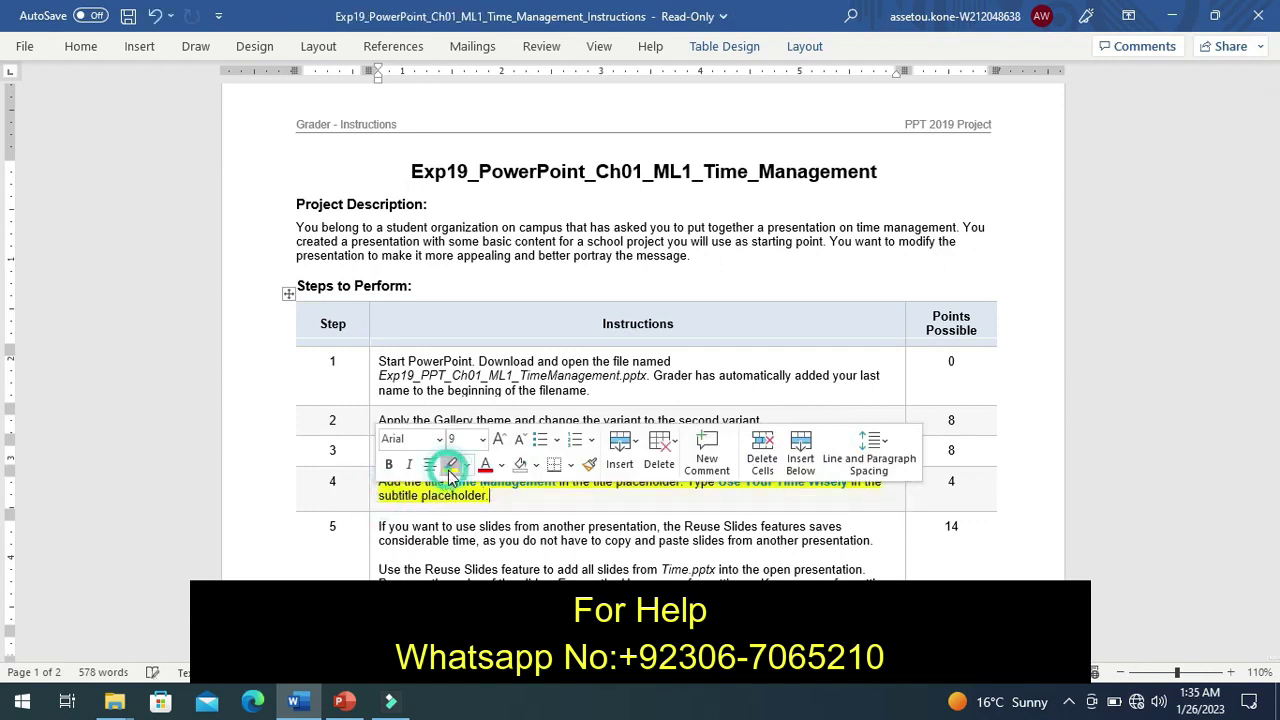
click(354, 488)
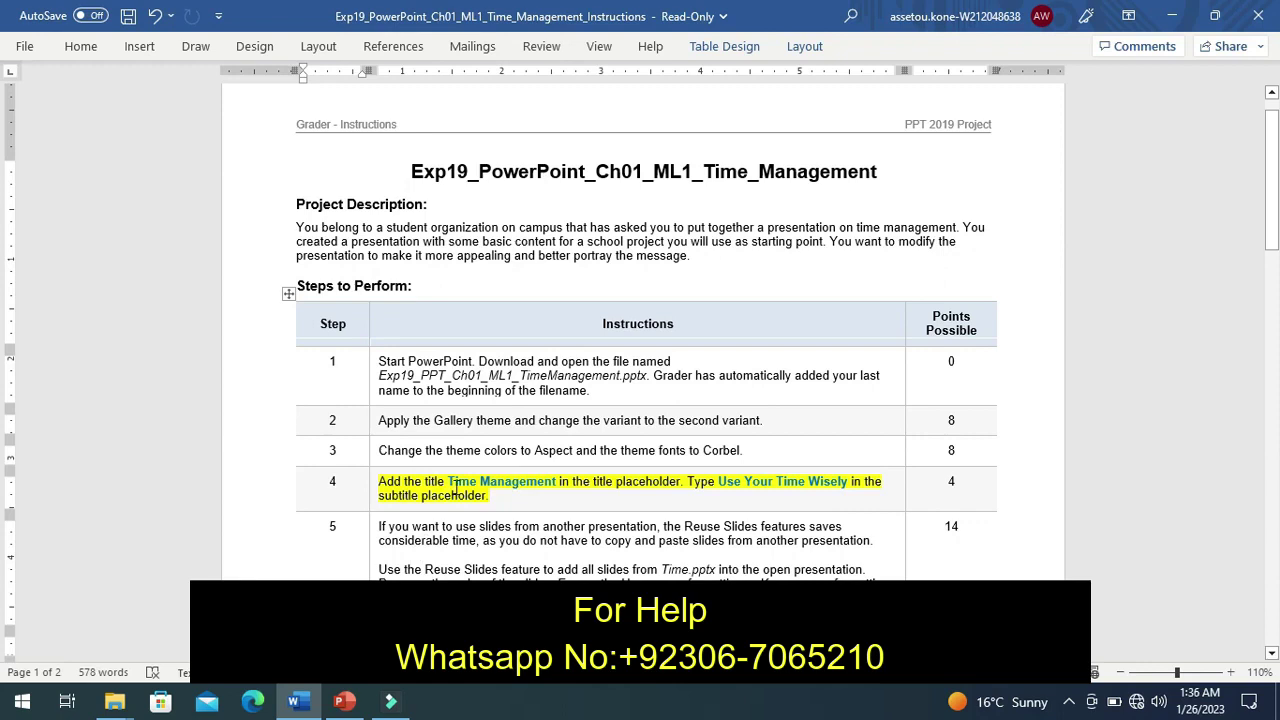
key(ctrl+z)
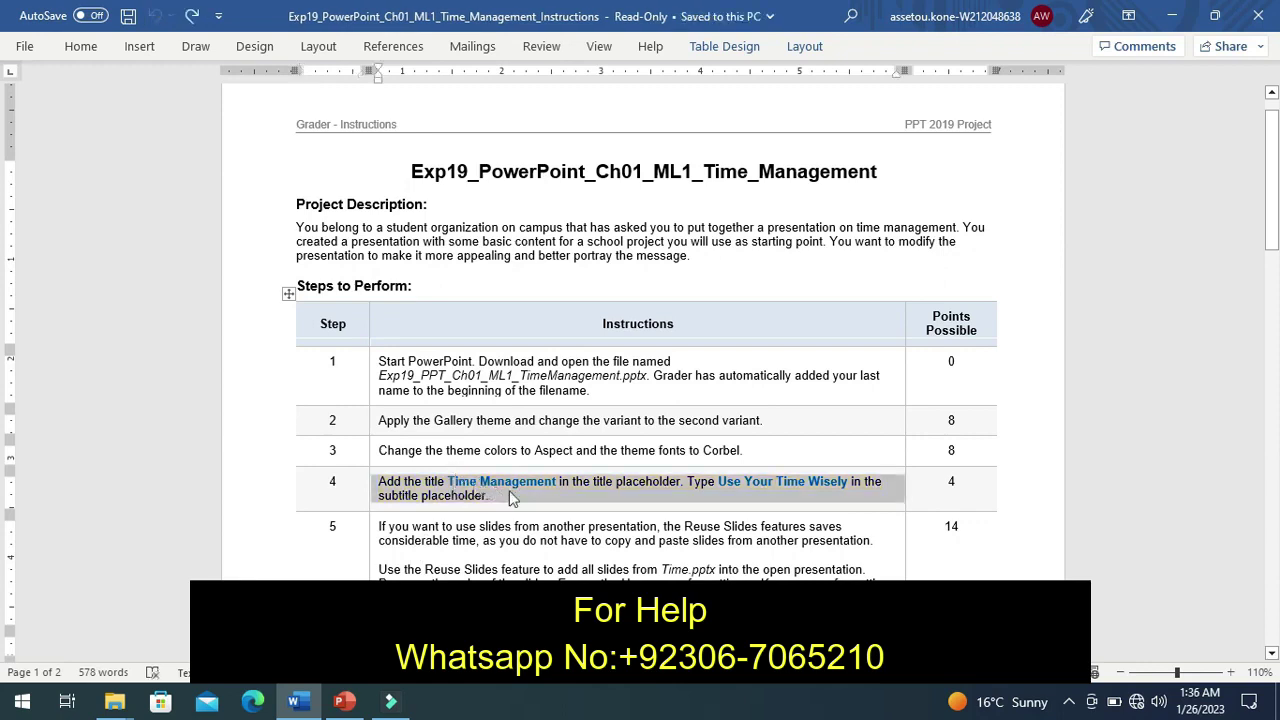
click(510, 498)
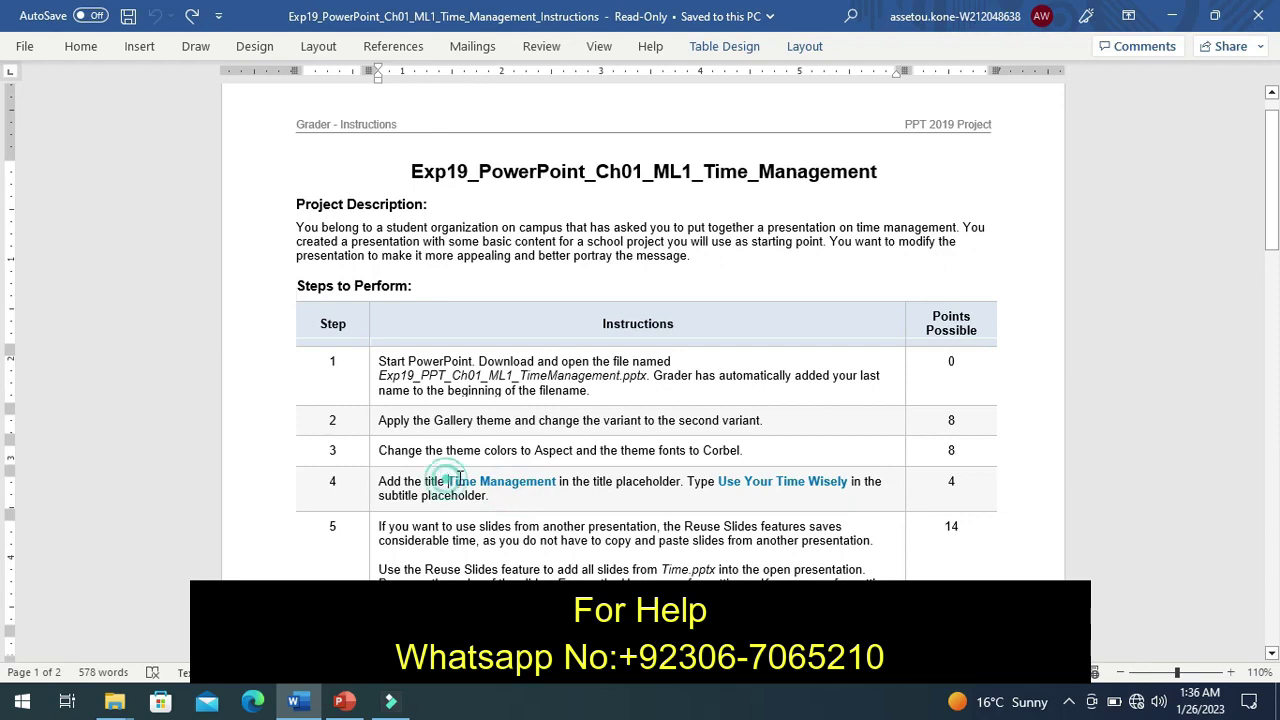
Select the title text 'Time Management' in step 4's instructions.
mouse_move(447, 481)
mouse_down()
mouse_move(520, 472)
mouse_move(511, 463)
mouse_move(543, 485)
mouse_up()
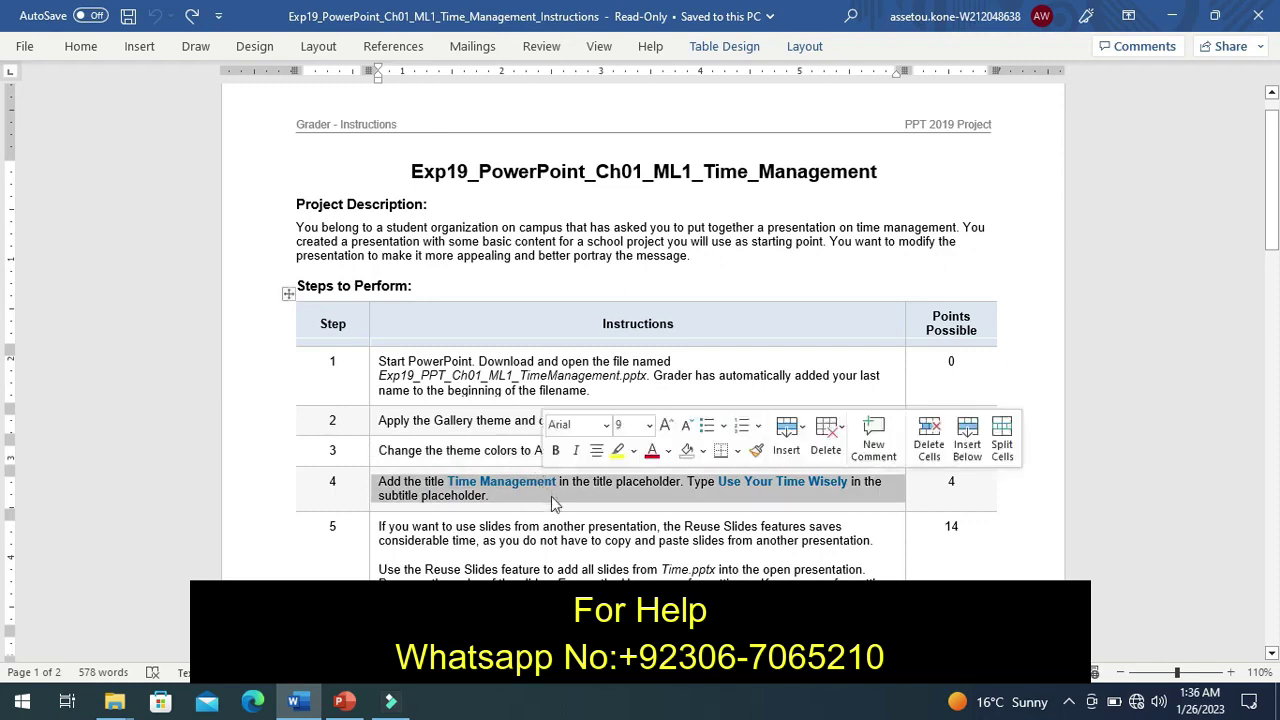
click(566, 516)
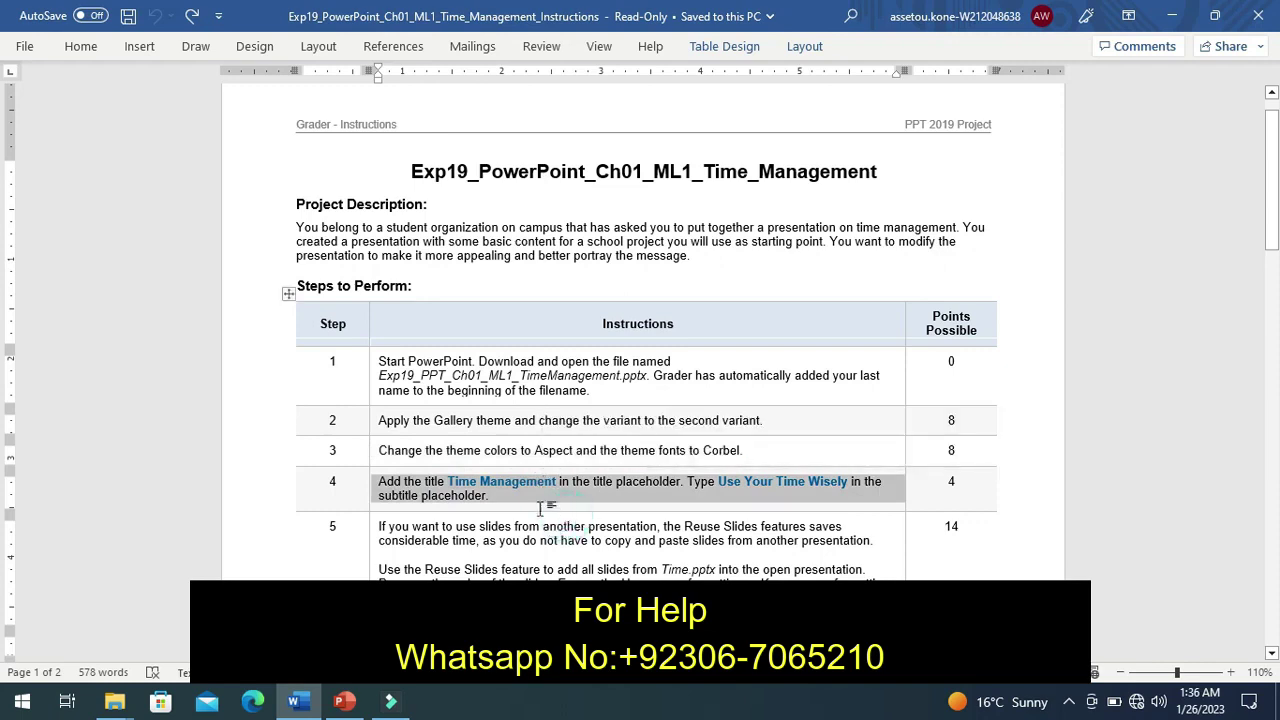
click(507, 535)
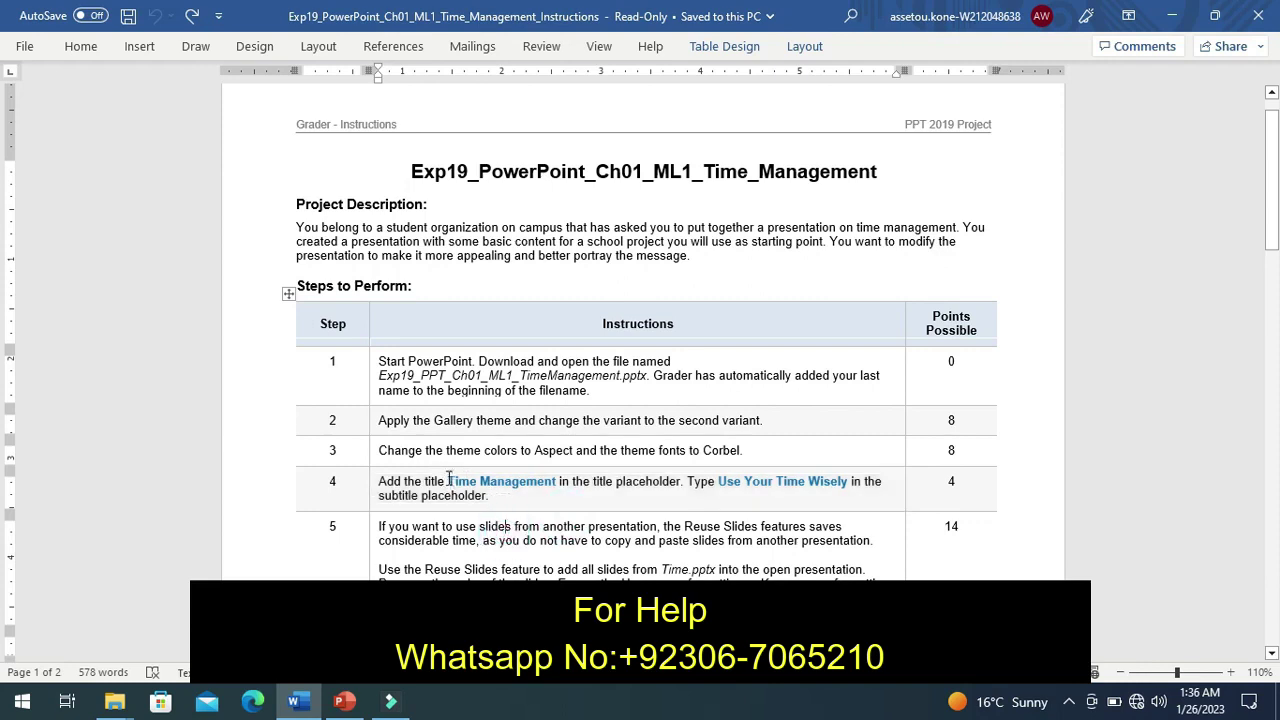
drag(448, 481, 514, 469)
key(ctrl+c)
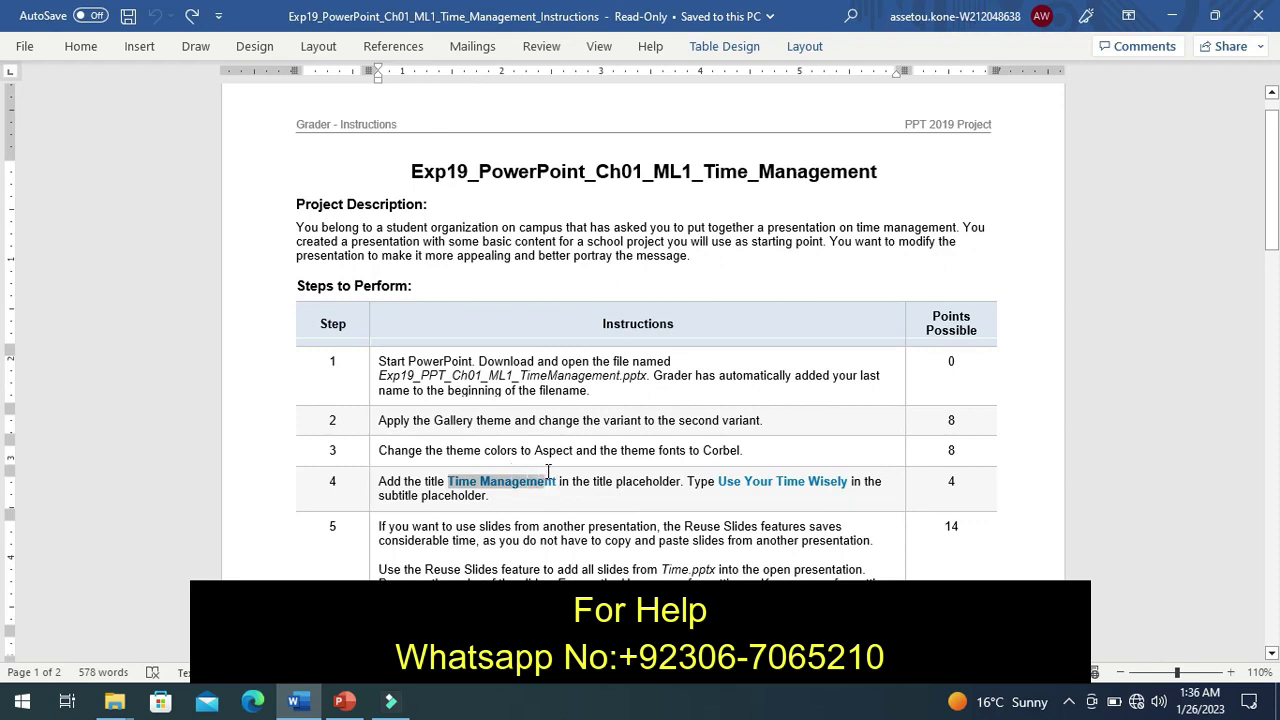
drag(557, 470, 555, 470)
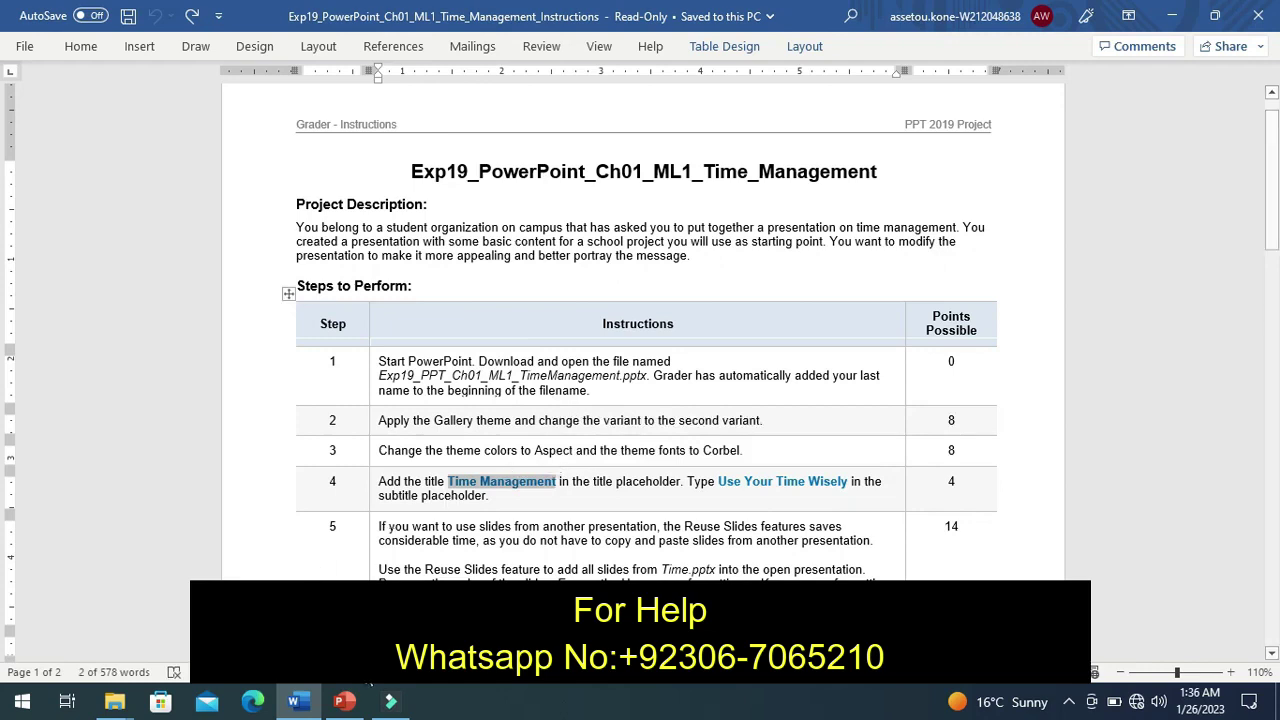
Paste 'Time Management' into the title placeholder and set the cursor in the subtitle placeholder.
click(342, 703)
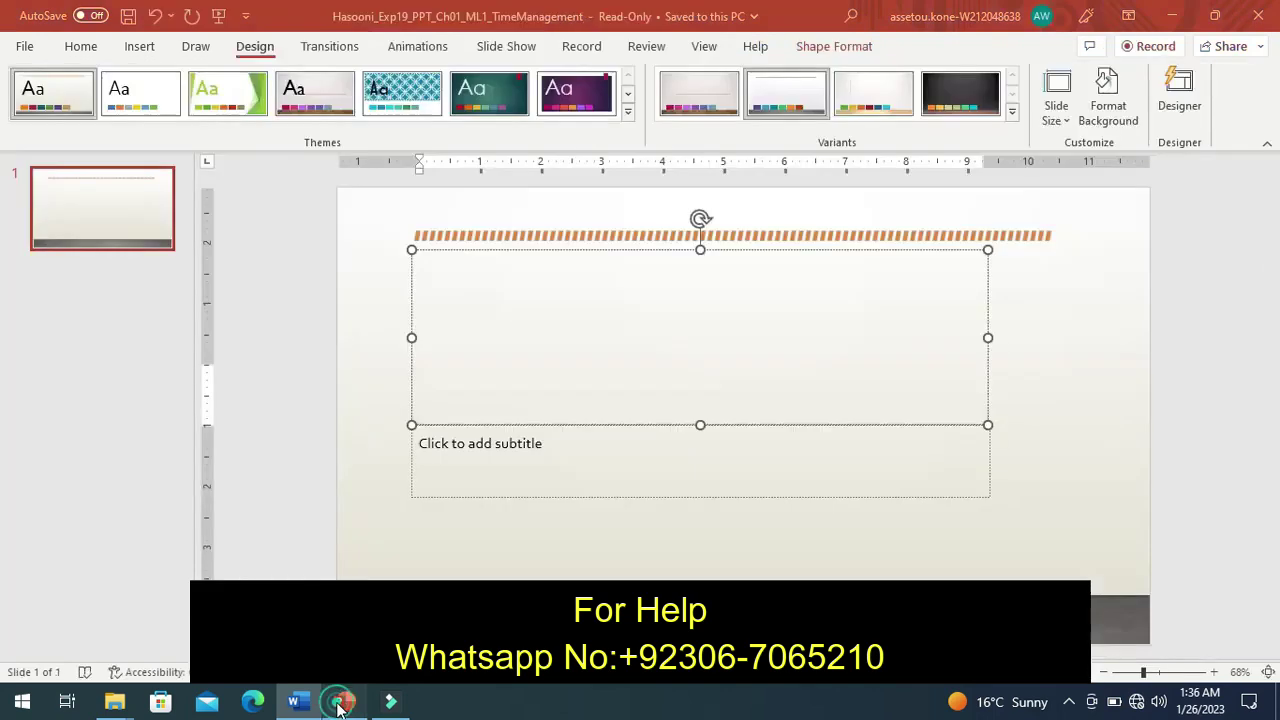
click(454, 388)
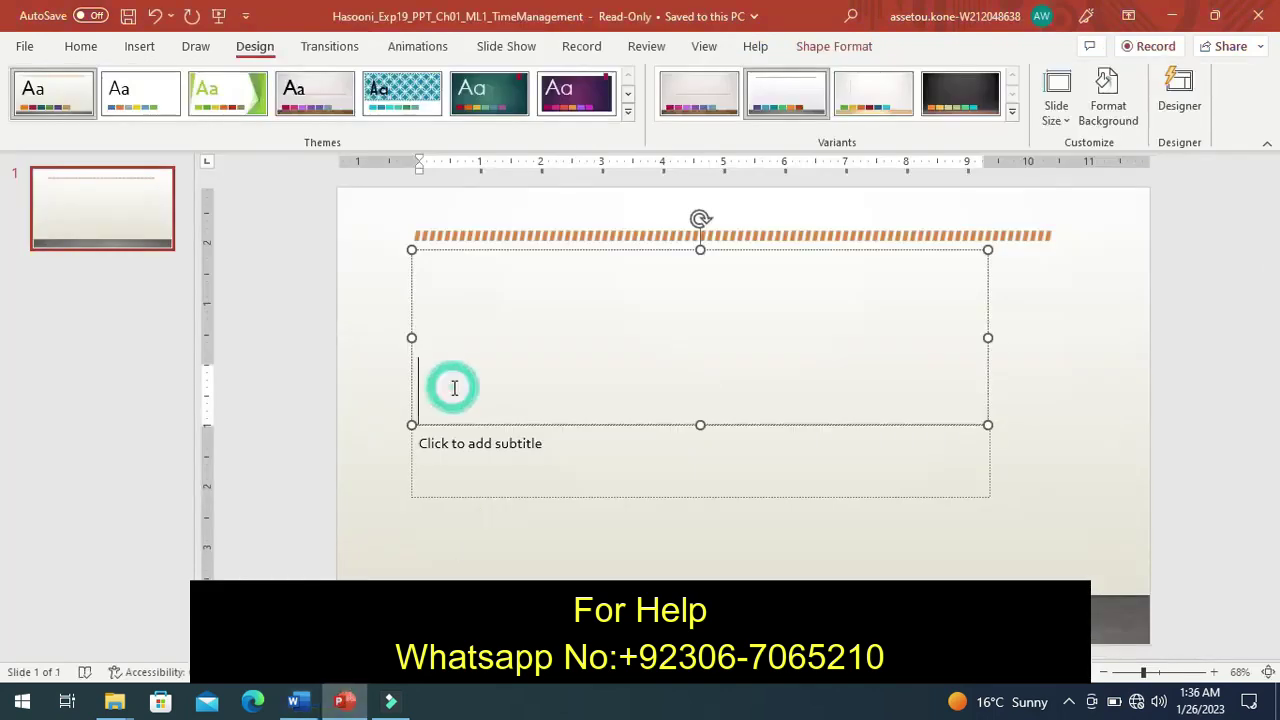
key(ctrl+v)
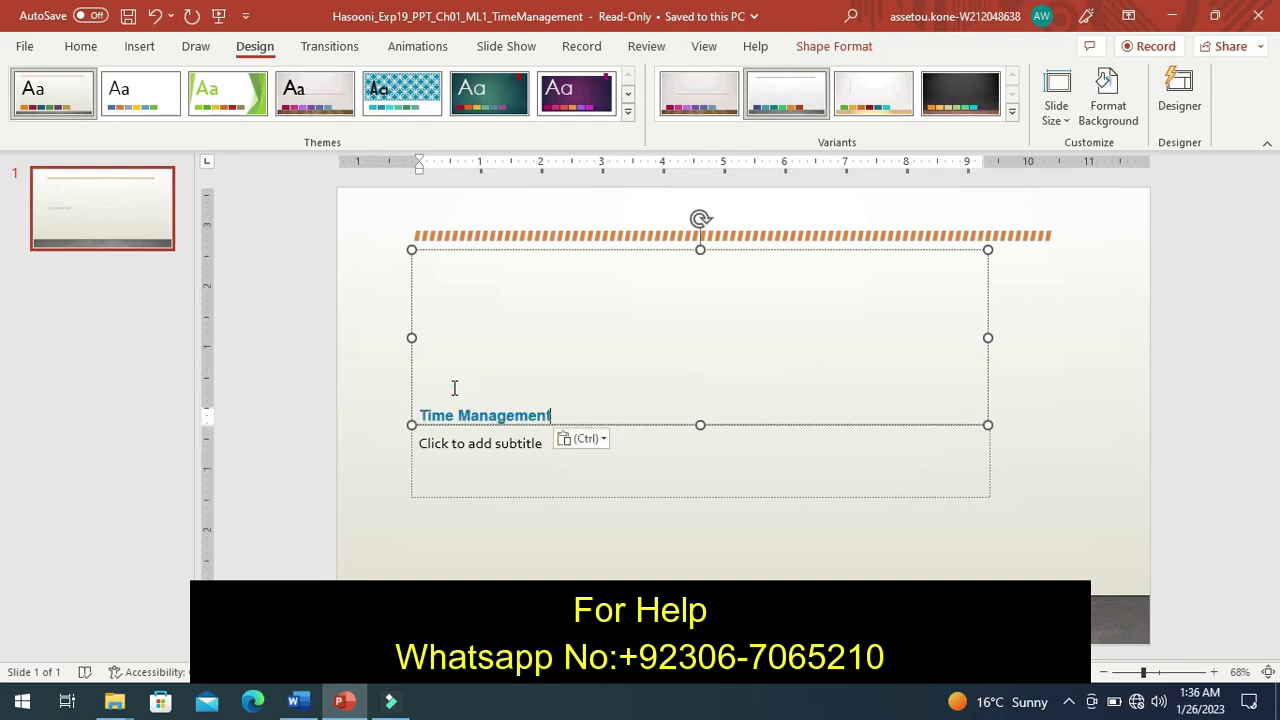
click(444, 445)
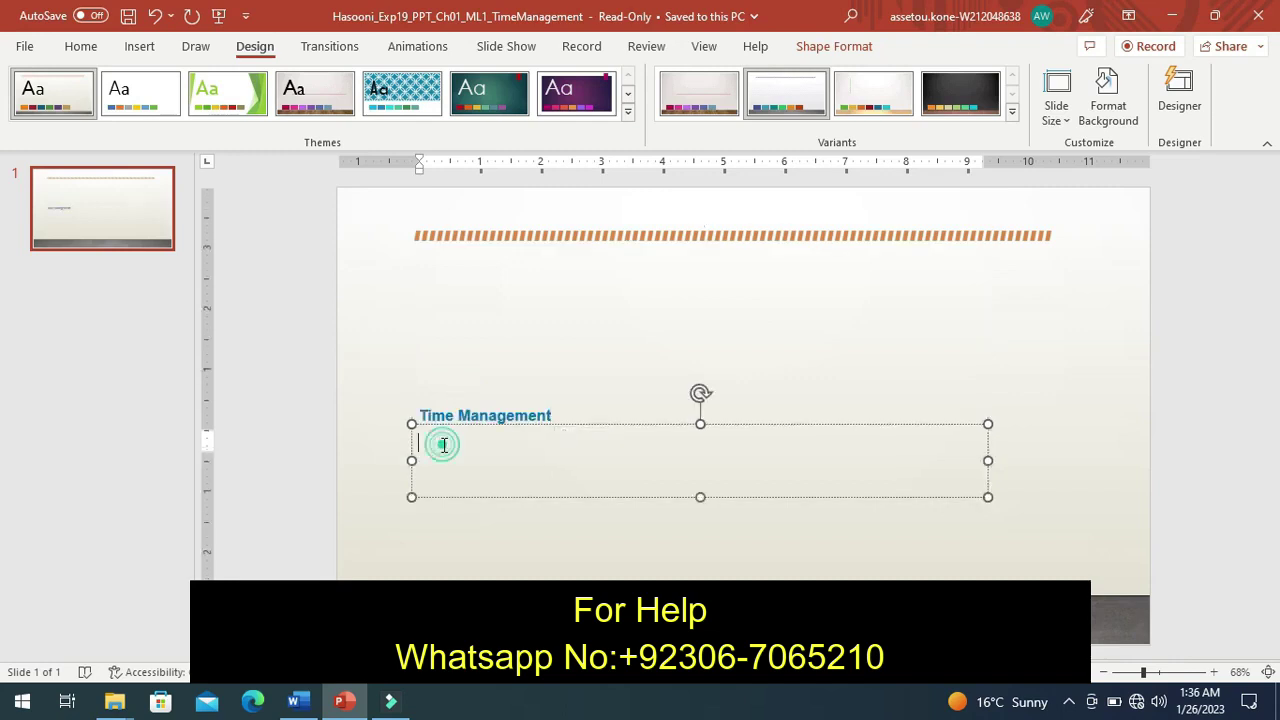
click(298, 702)
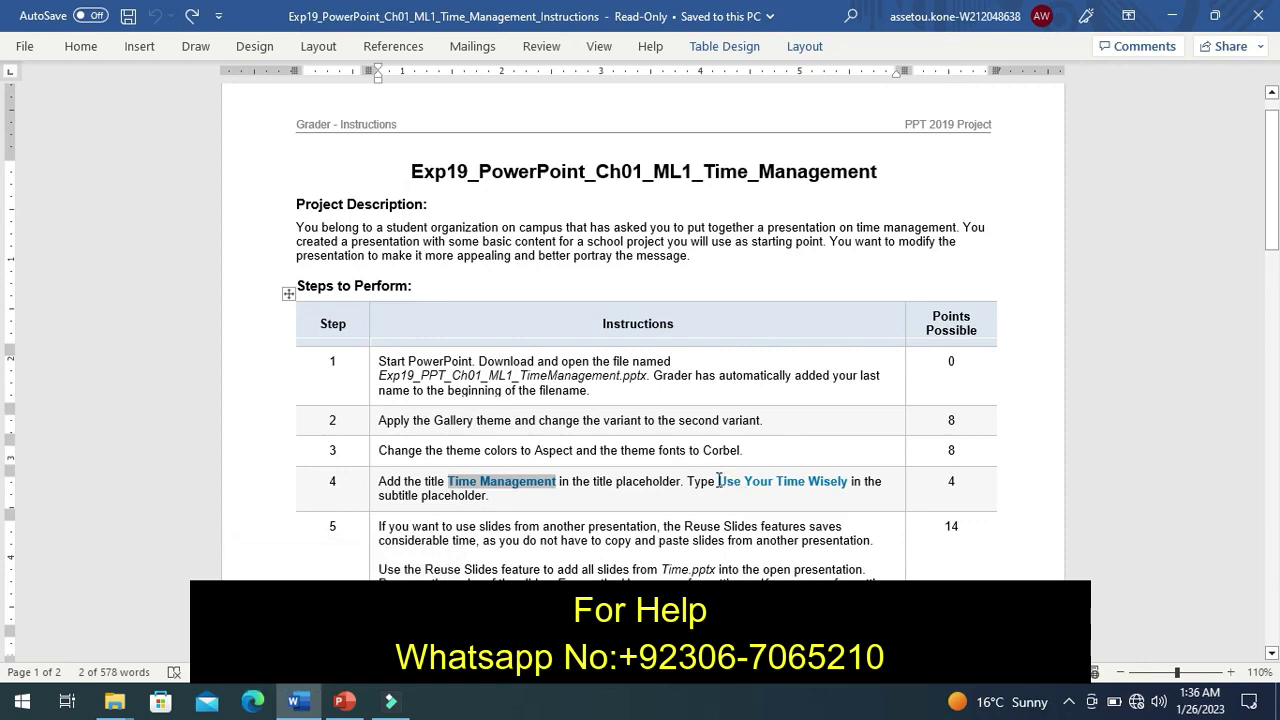
Copy 'Use Your Time Wisely' from step 4's instructions.
drag(718, 481, 838, 482)
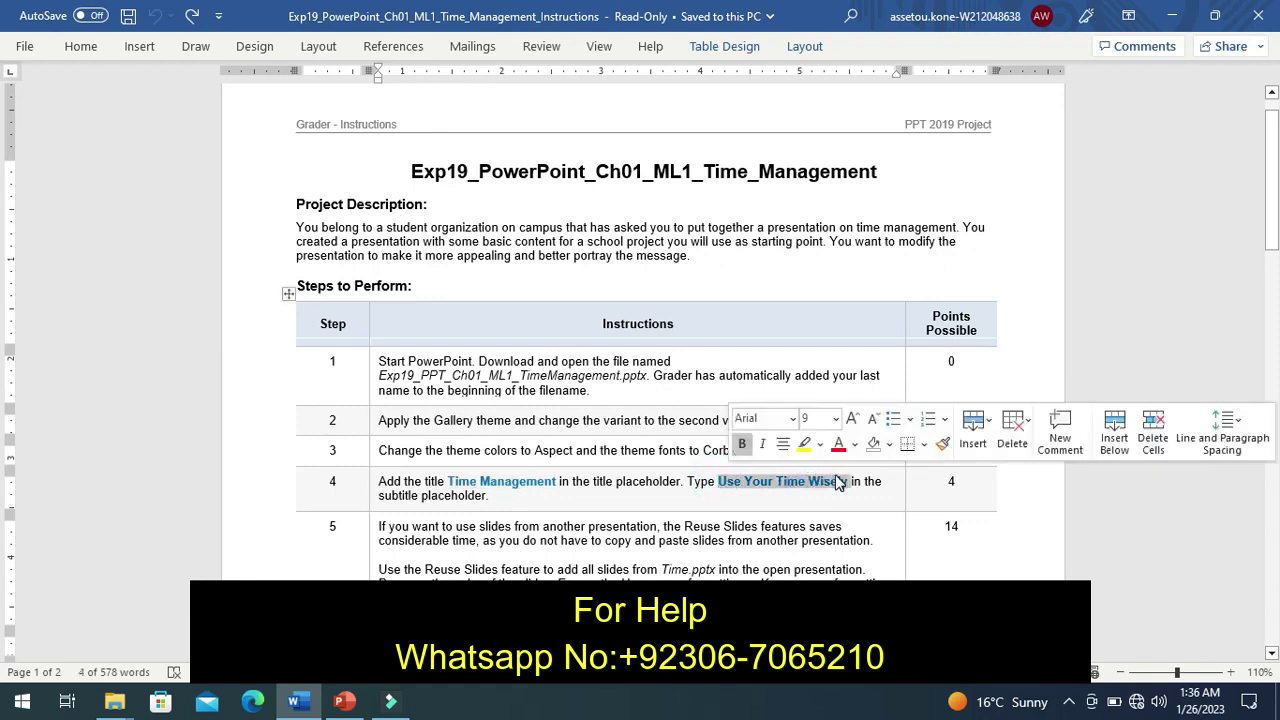
key(ctrl+c)
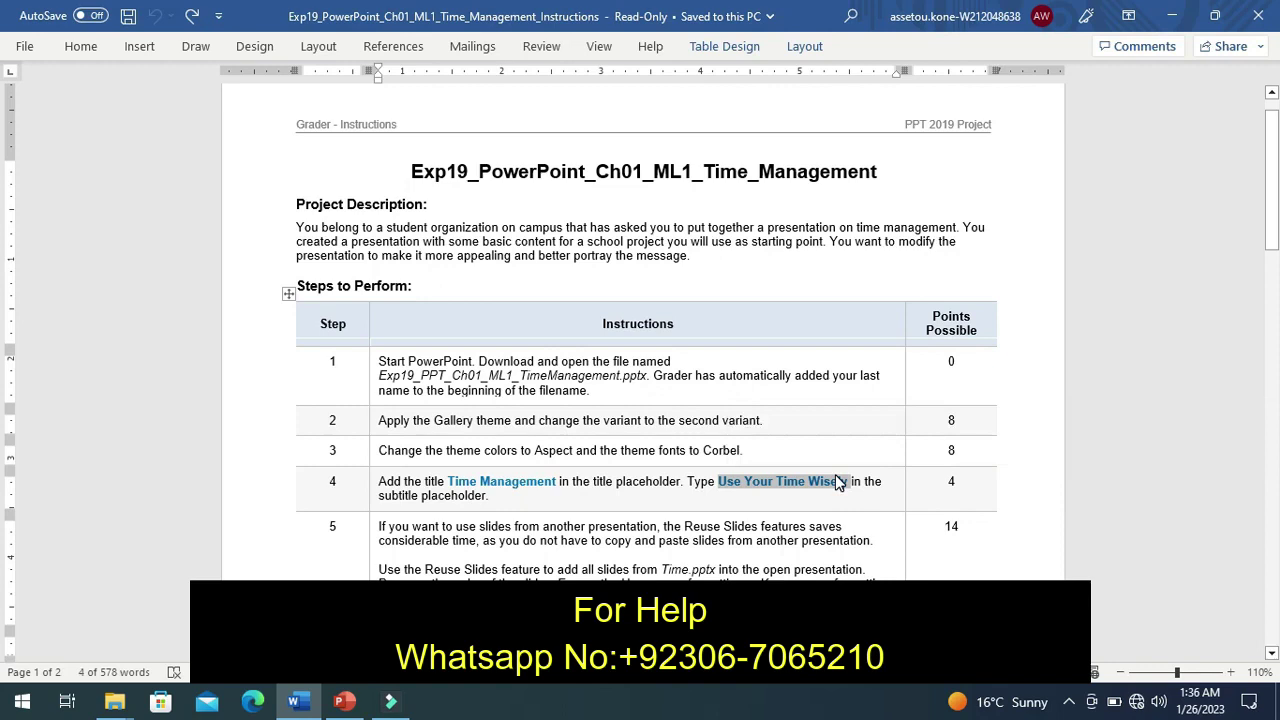
click(345, 703)
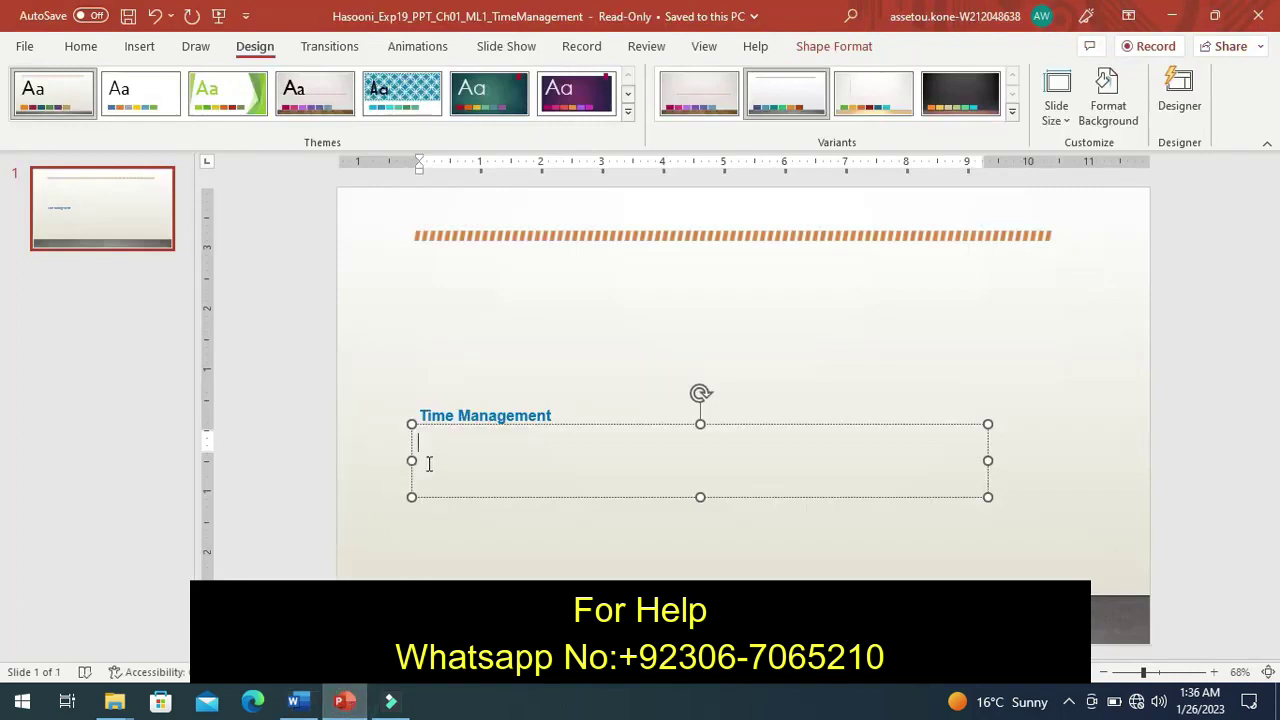
Paste 'Use Your Time Wisely' into the title slide's subtitle placeholder.
key(ctrl+v)
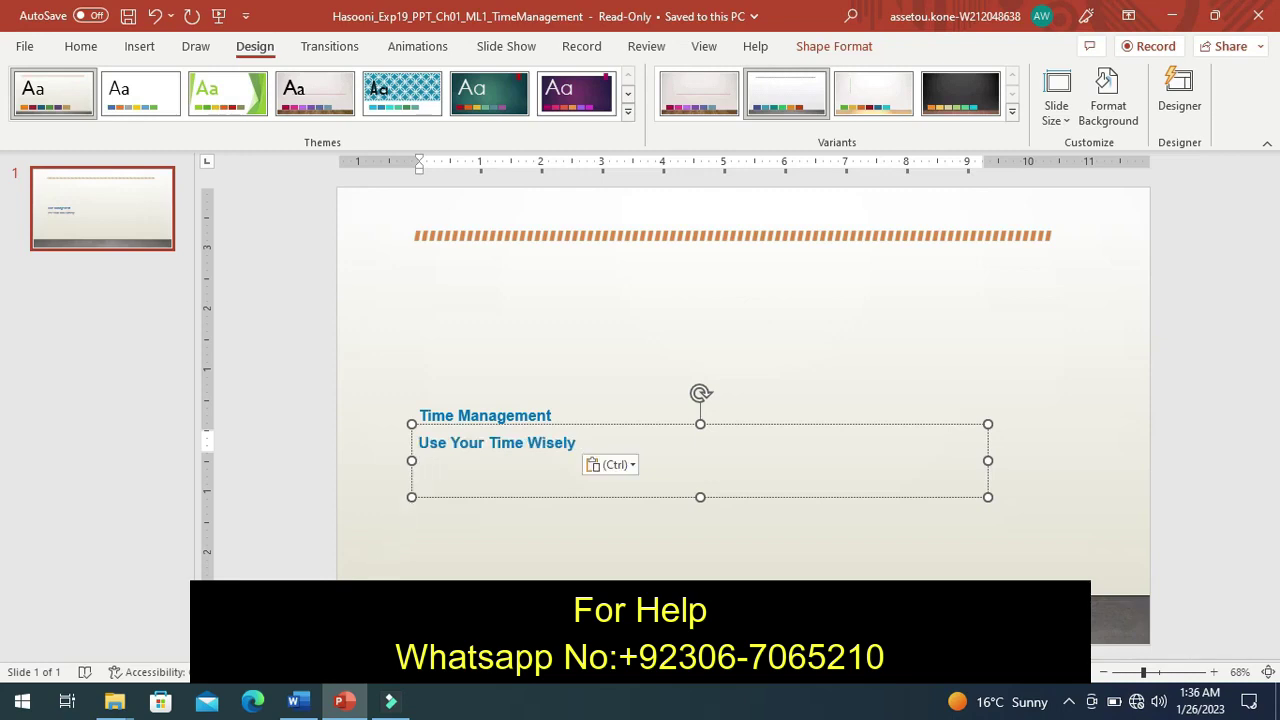
click(299, 701)
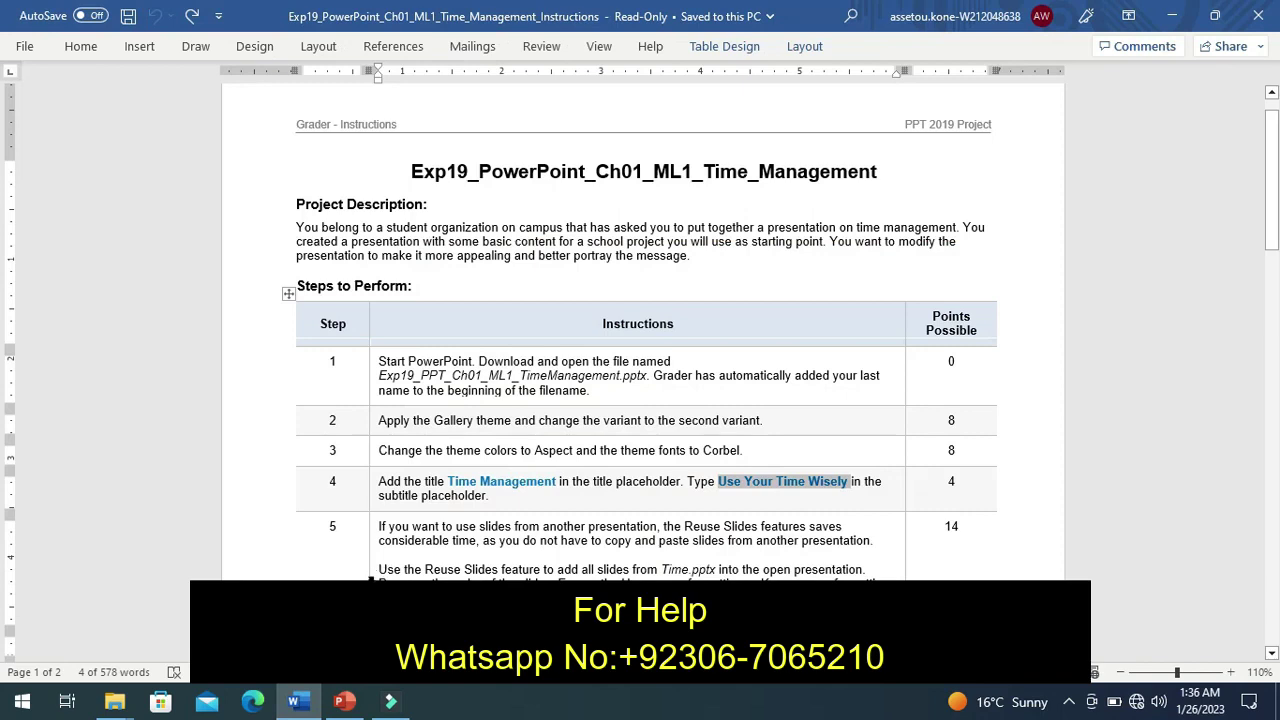
Highlight step 5's Reuse Slides instruction in yellow.
right_click(370, 575)
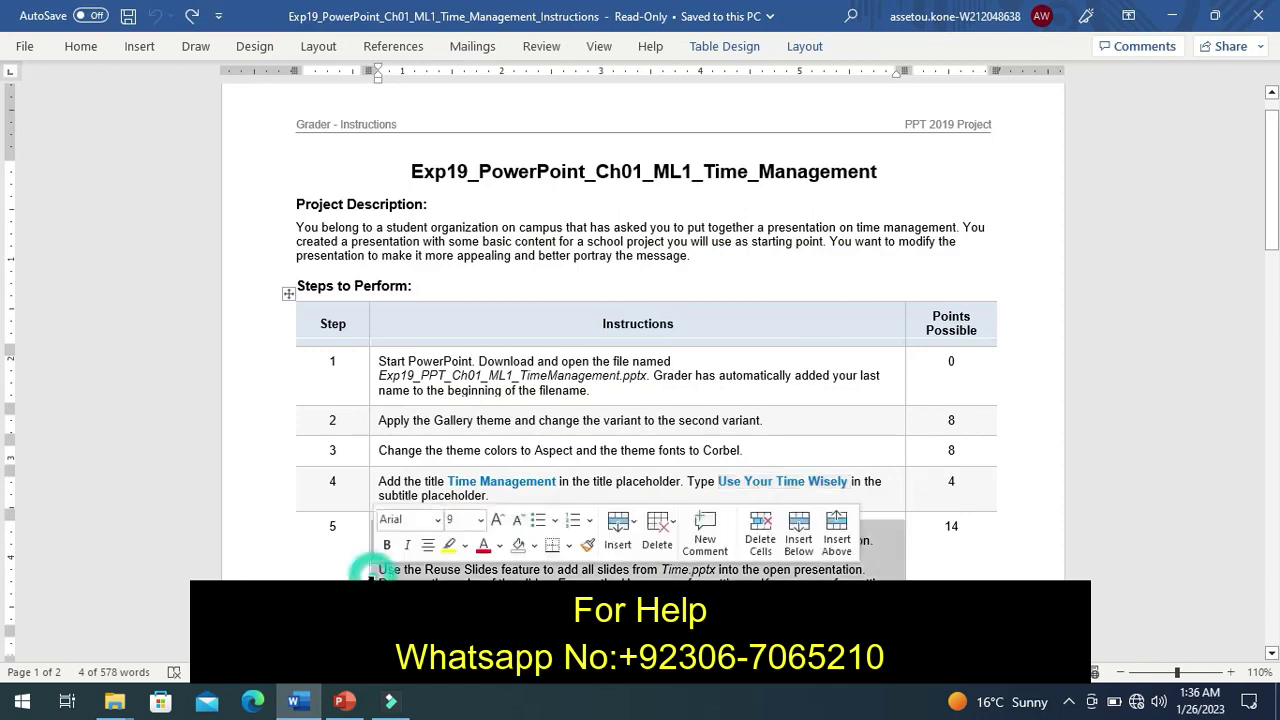
click(452, 543)
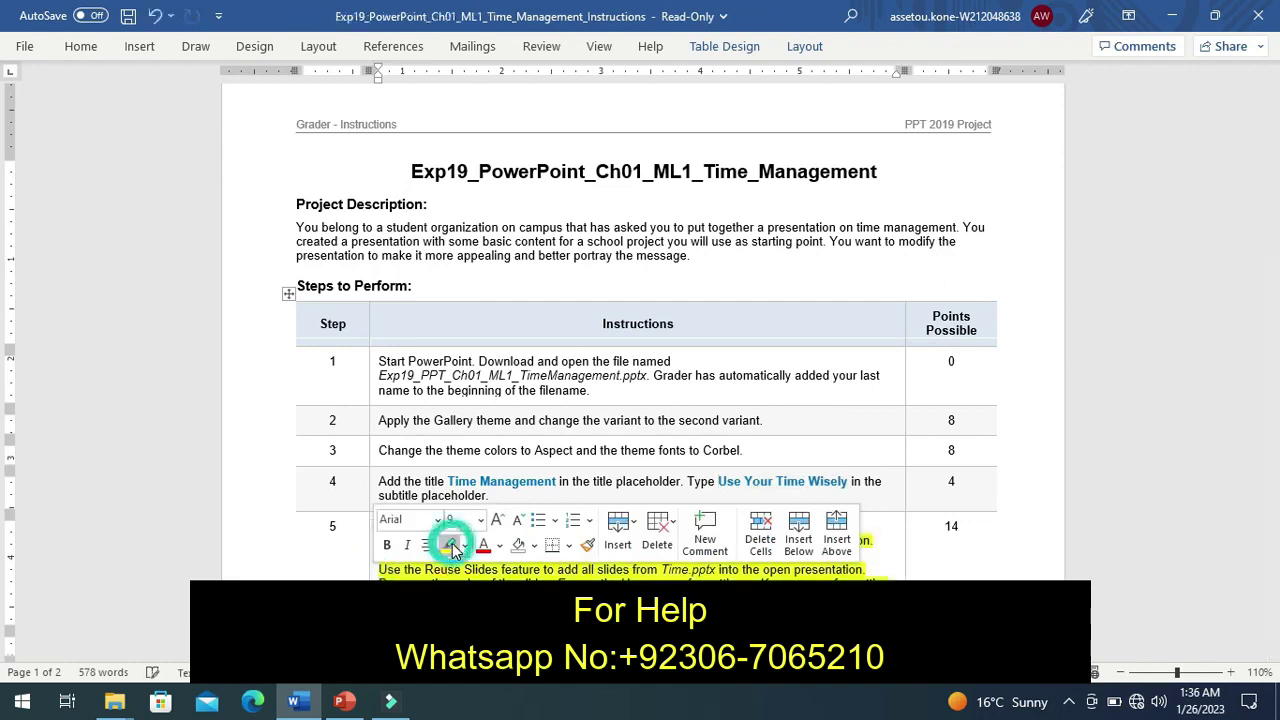
click(353, 565)
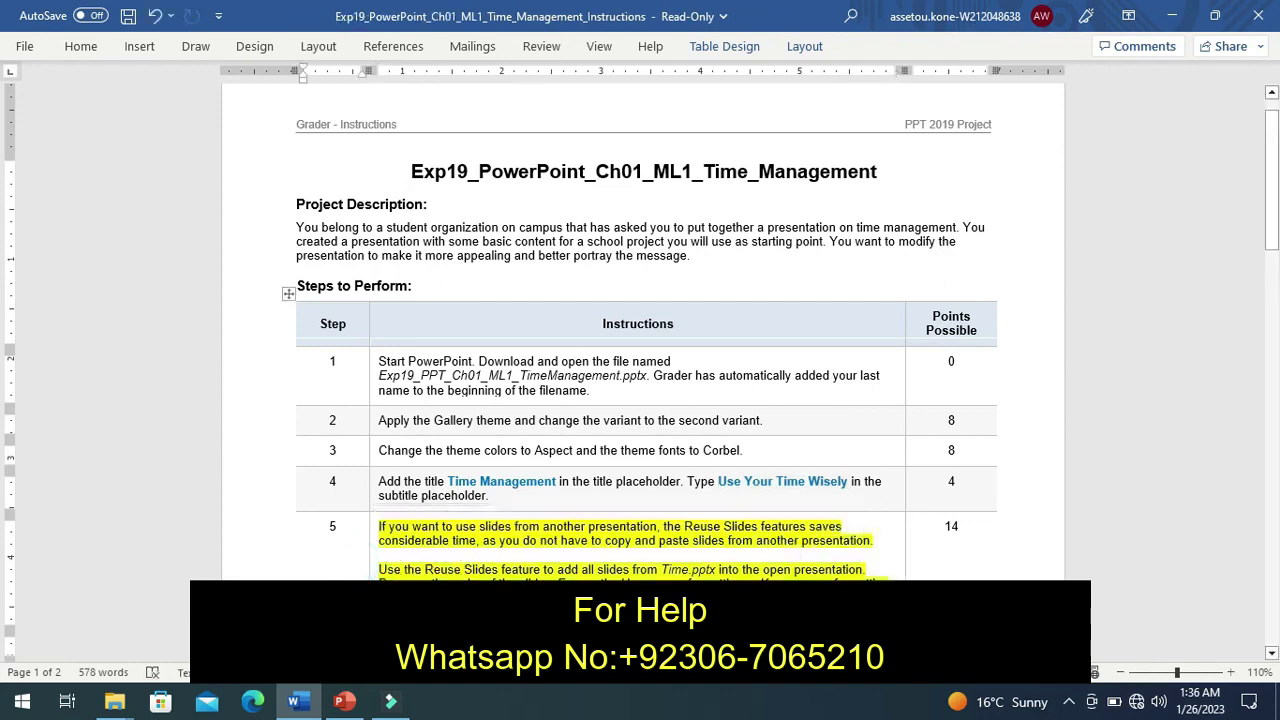
Scroll further down the instructions document, then return to the PowerPoint presentation.
click(1272, 655)
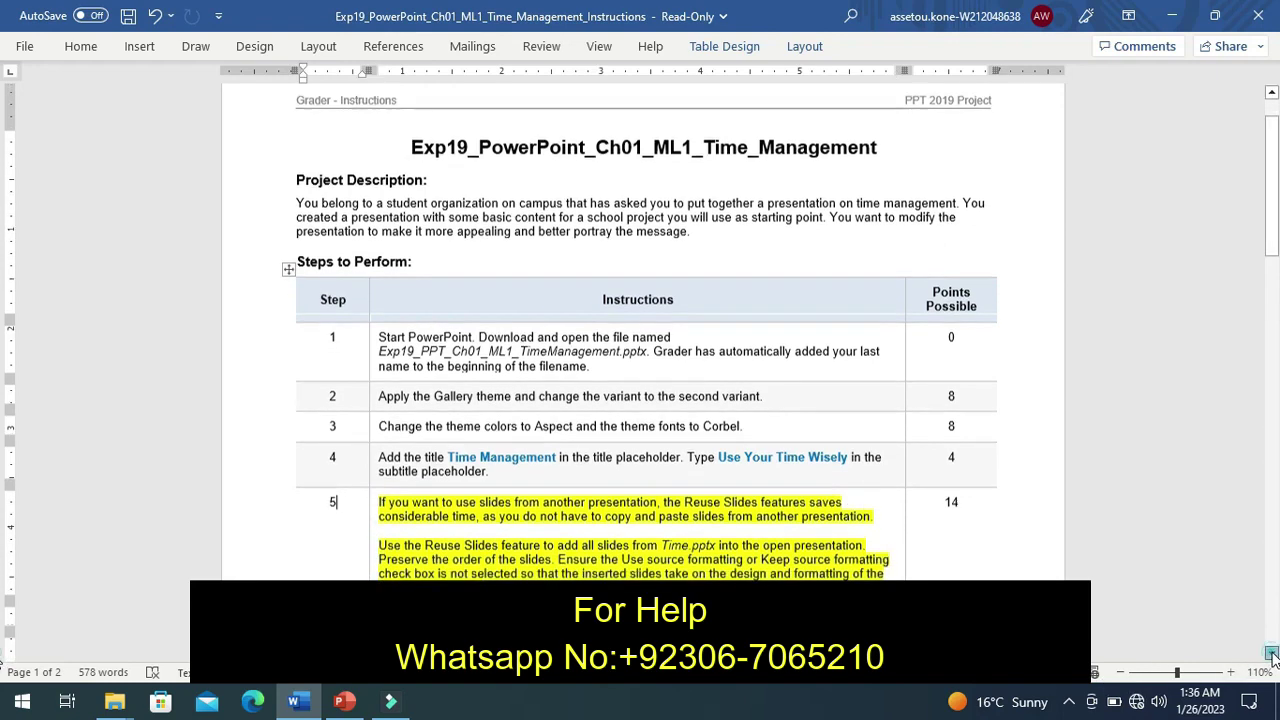
click(1272, 655)
click(1272, 655)
click(1272, 655)
click(1272, 655)
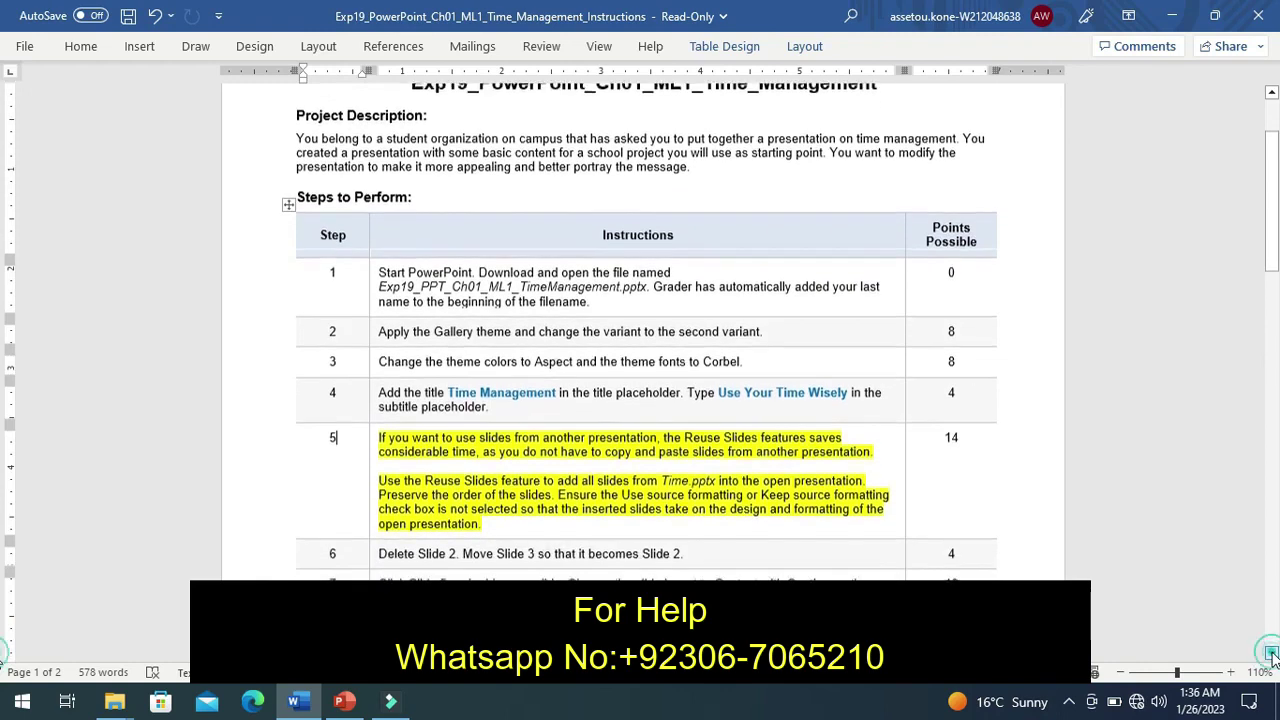
click(1272, 655)
click(1272, 655)
click(1272, 655)
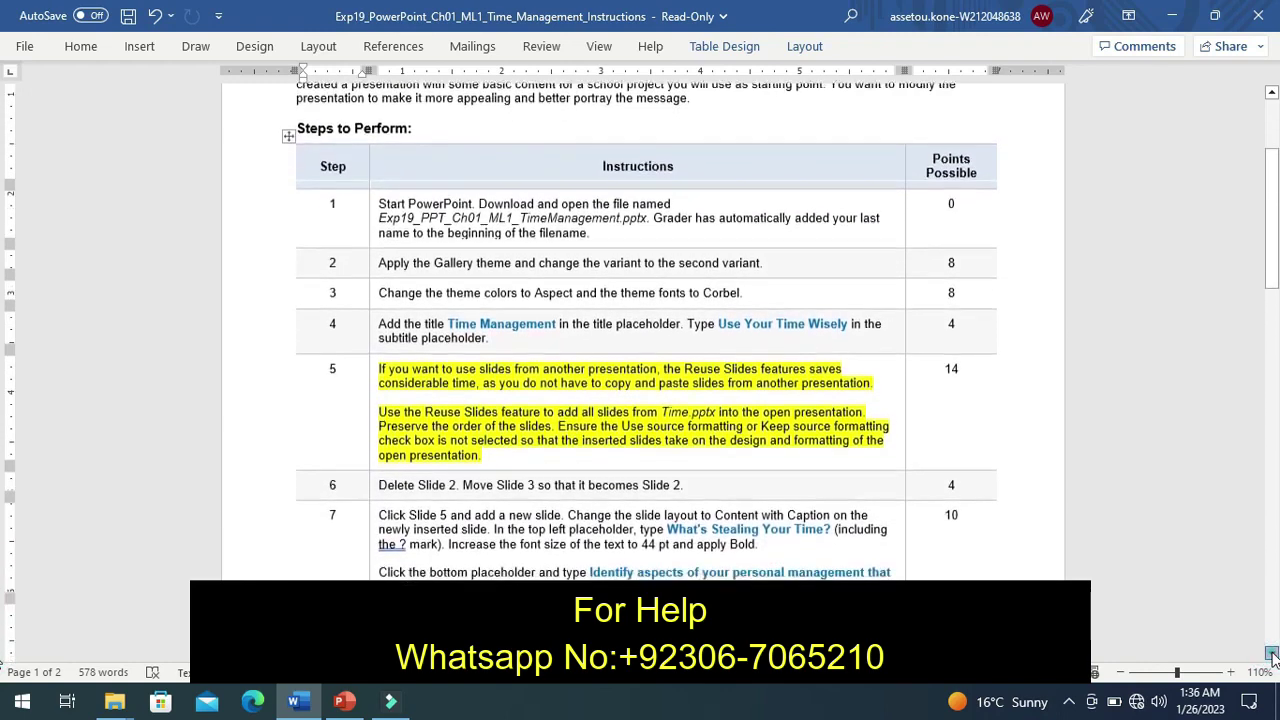
click(1272, 655)
click(1272, 655)
click(1272, 655)
click(1272, 655)
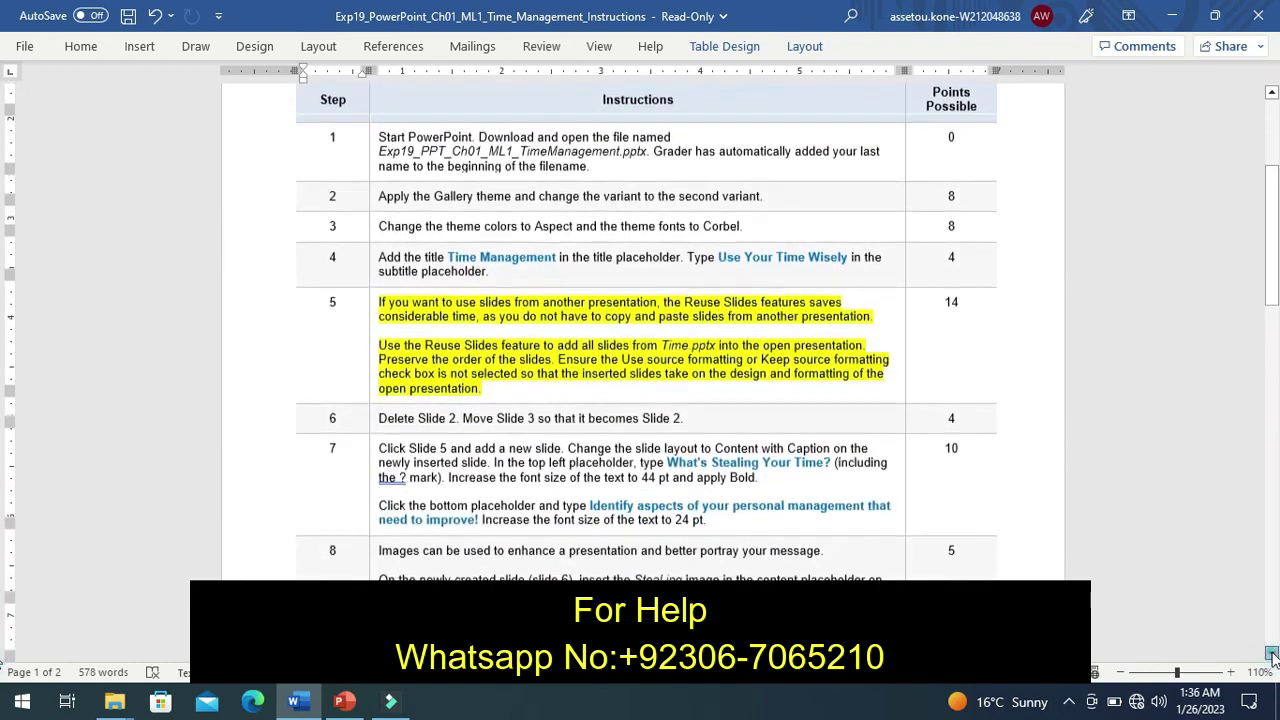
click(1272, 655)
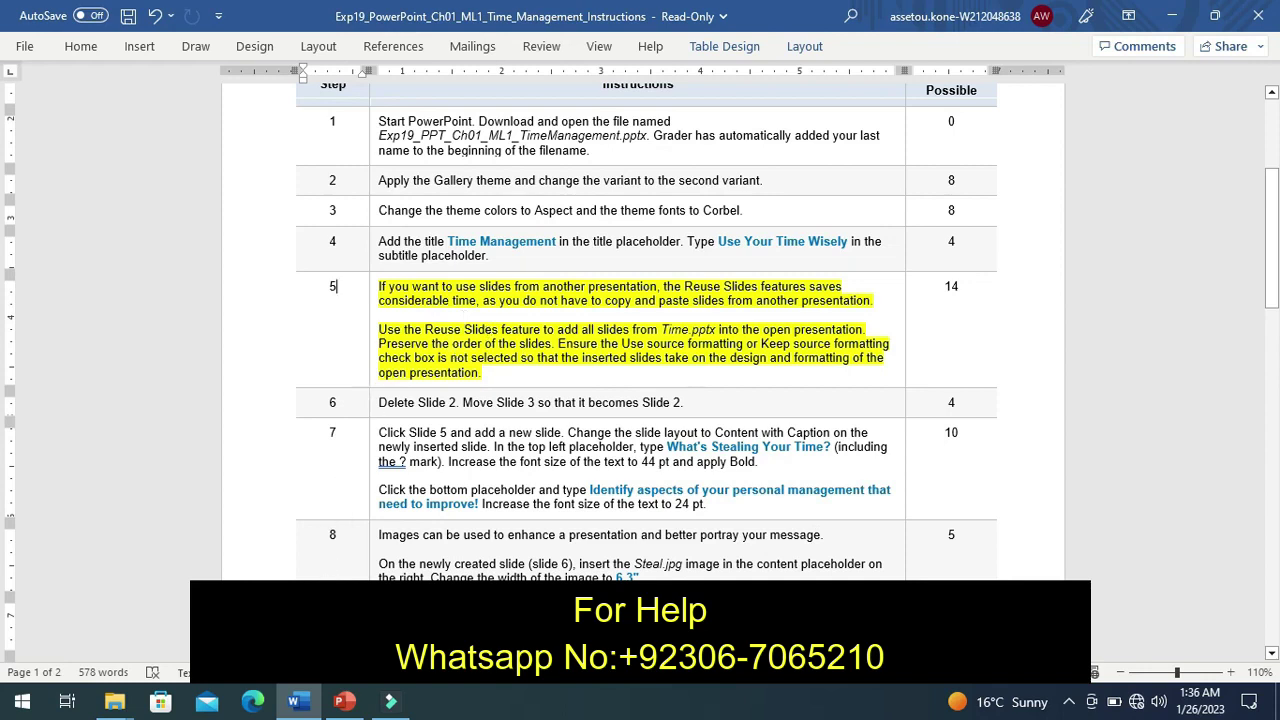
click(340, 705)
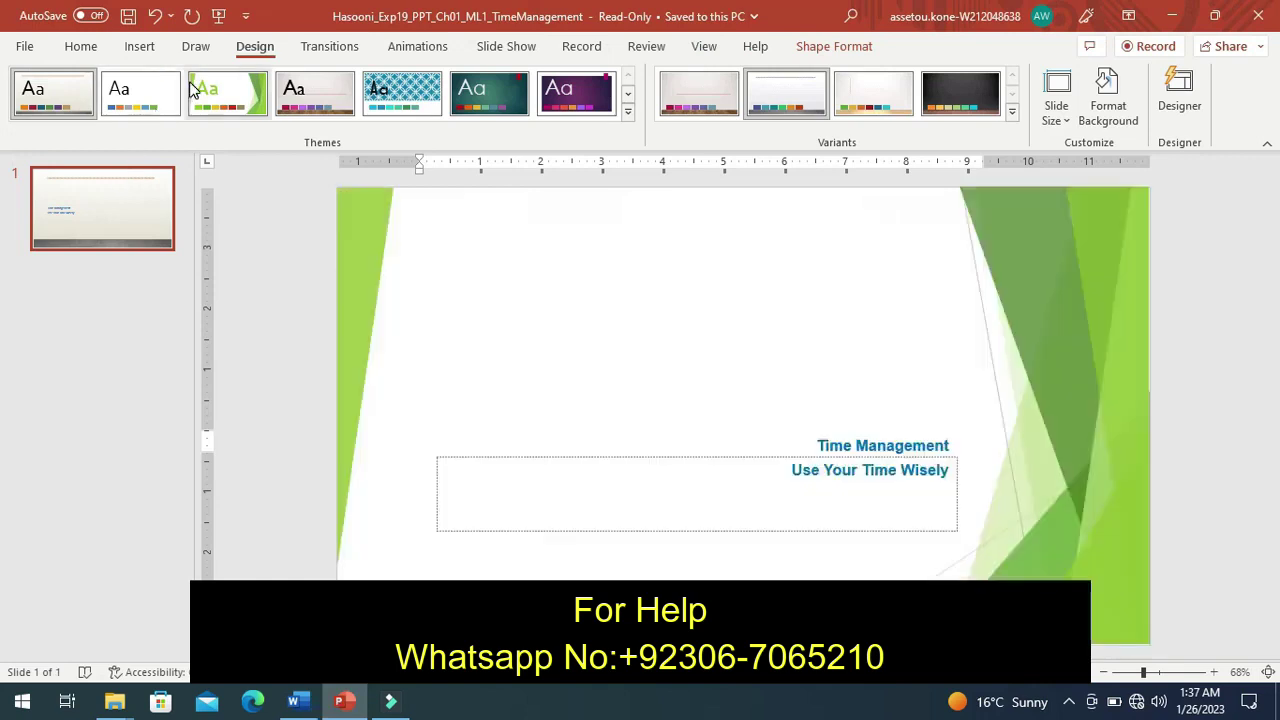
Open the Reuse Slides pane from the Home tab to list recommended presentations.
click(90, 49)
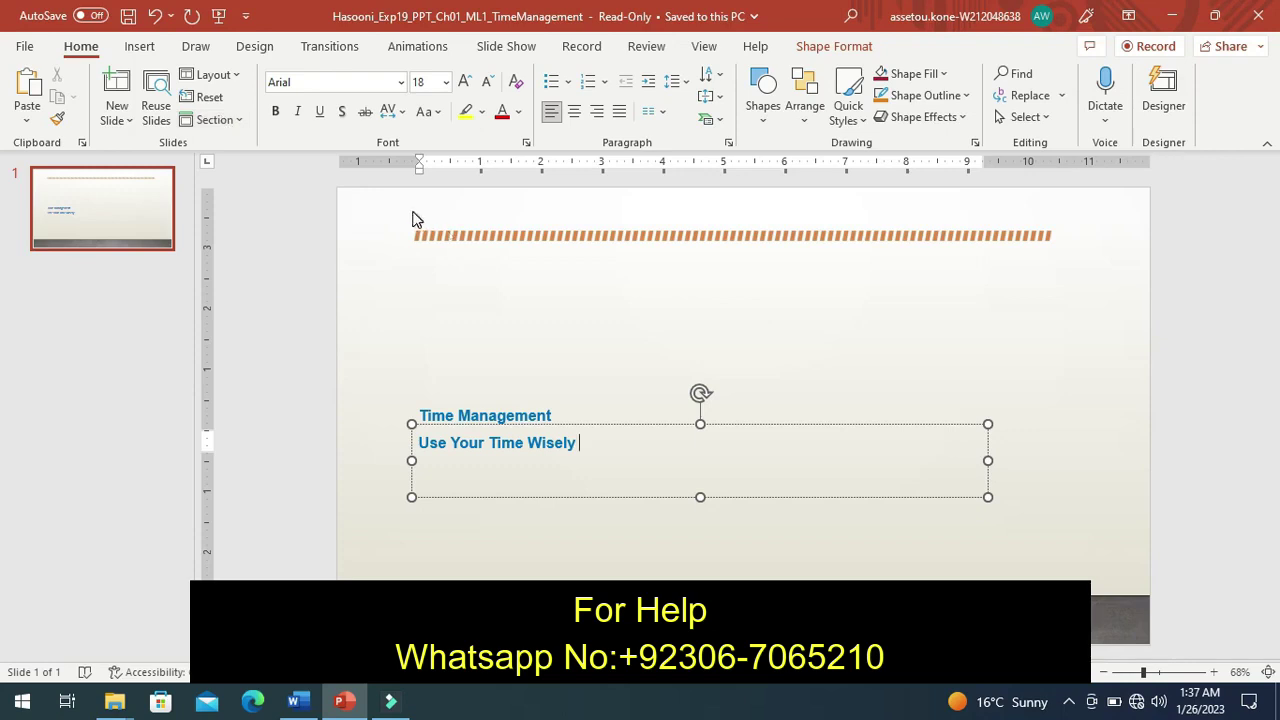
click(156, 110)
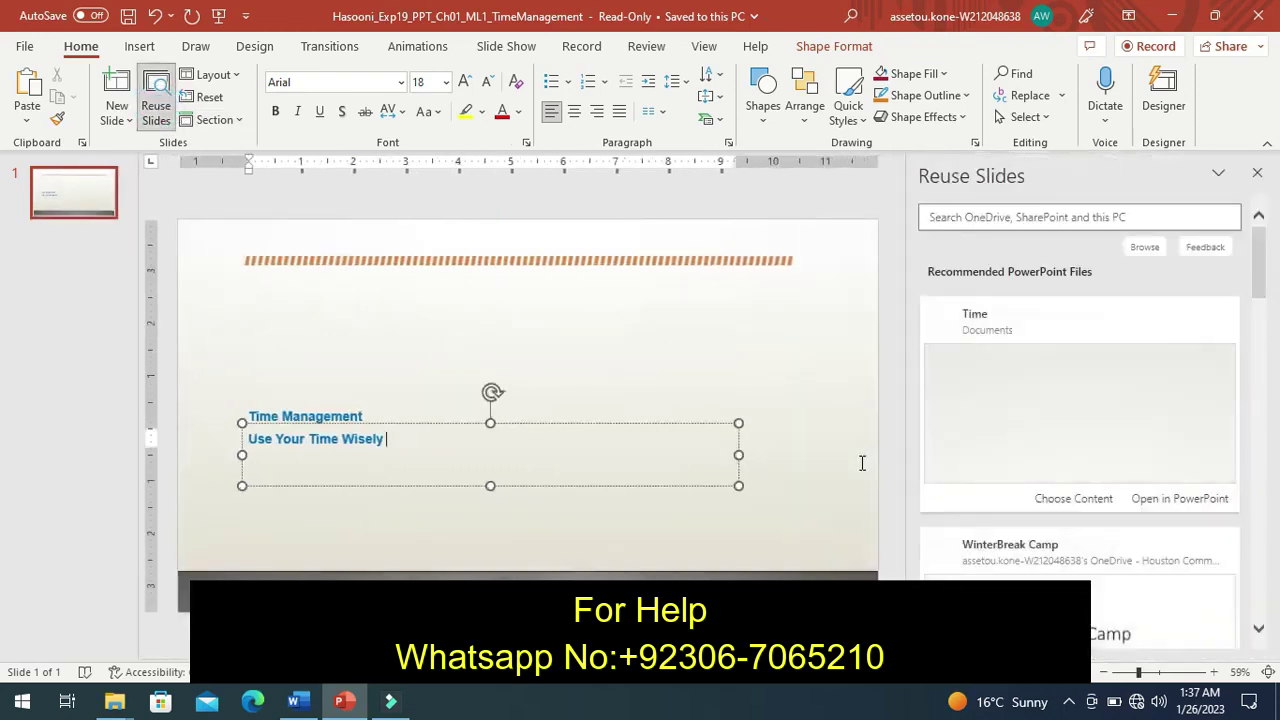
From the Time presentation, insert Time Management Skills and Poor Time Management costs as slides 2 and 3.
click(1075, 499)
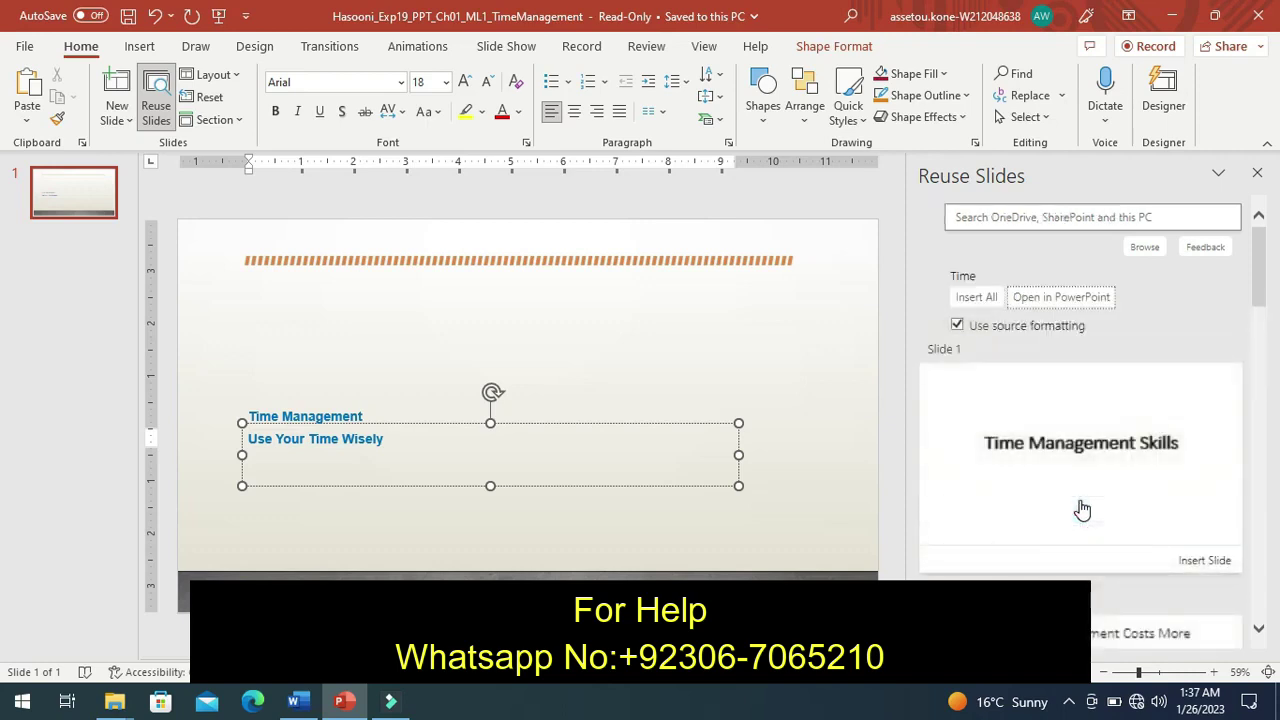
click(1205, 561)
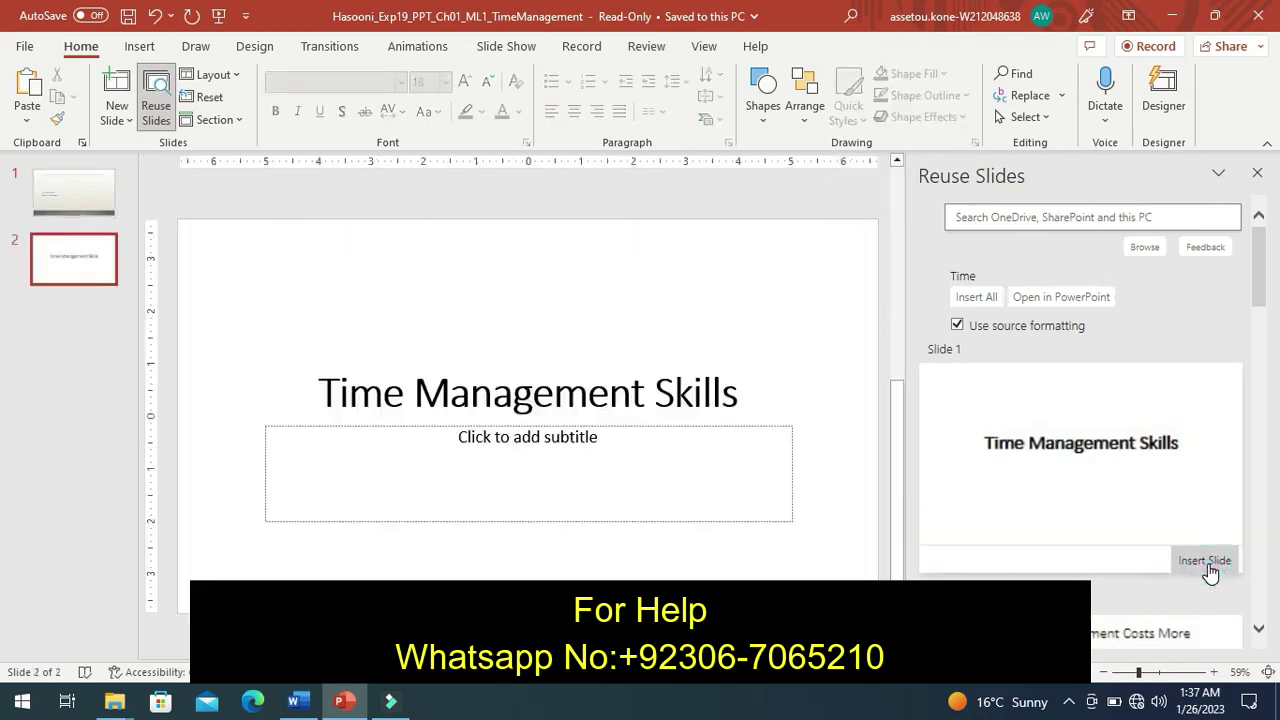
click(1259, 630)
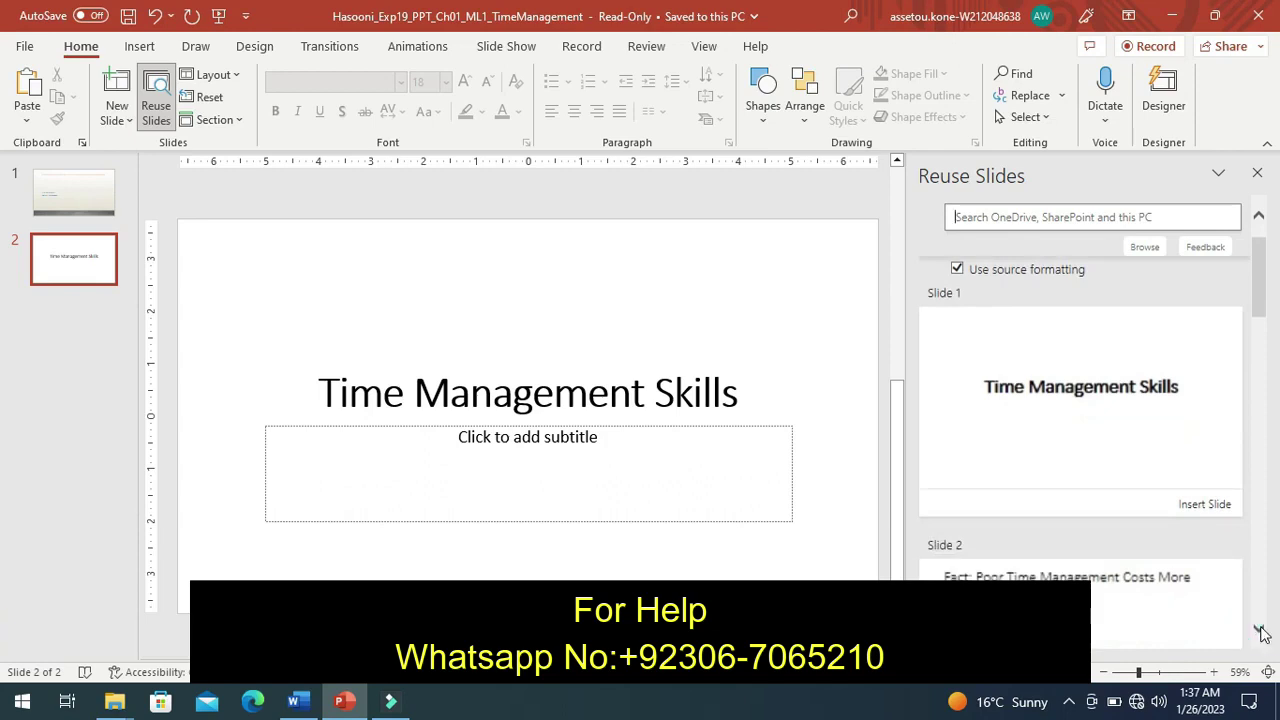
click(1259, 630)
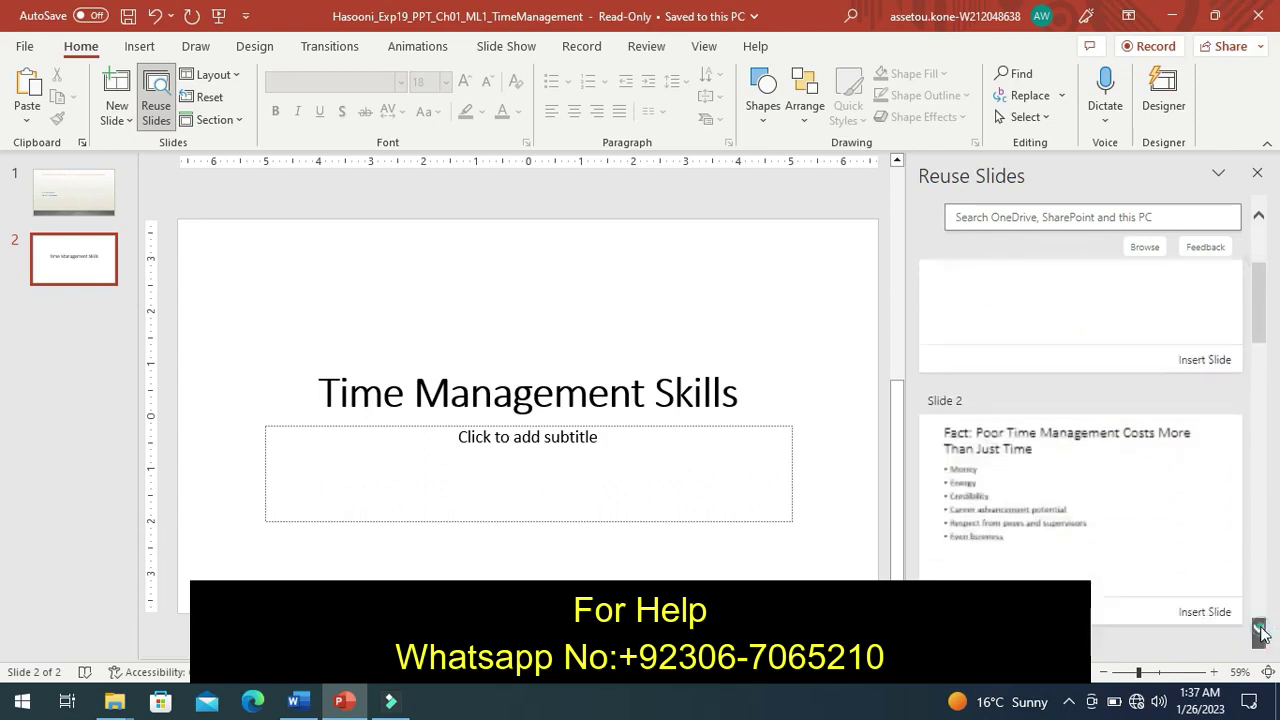
click(1259, 630)
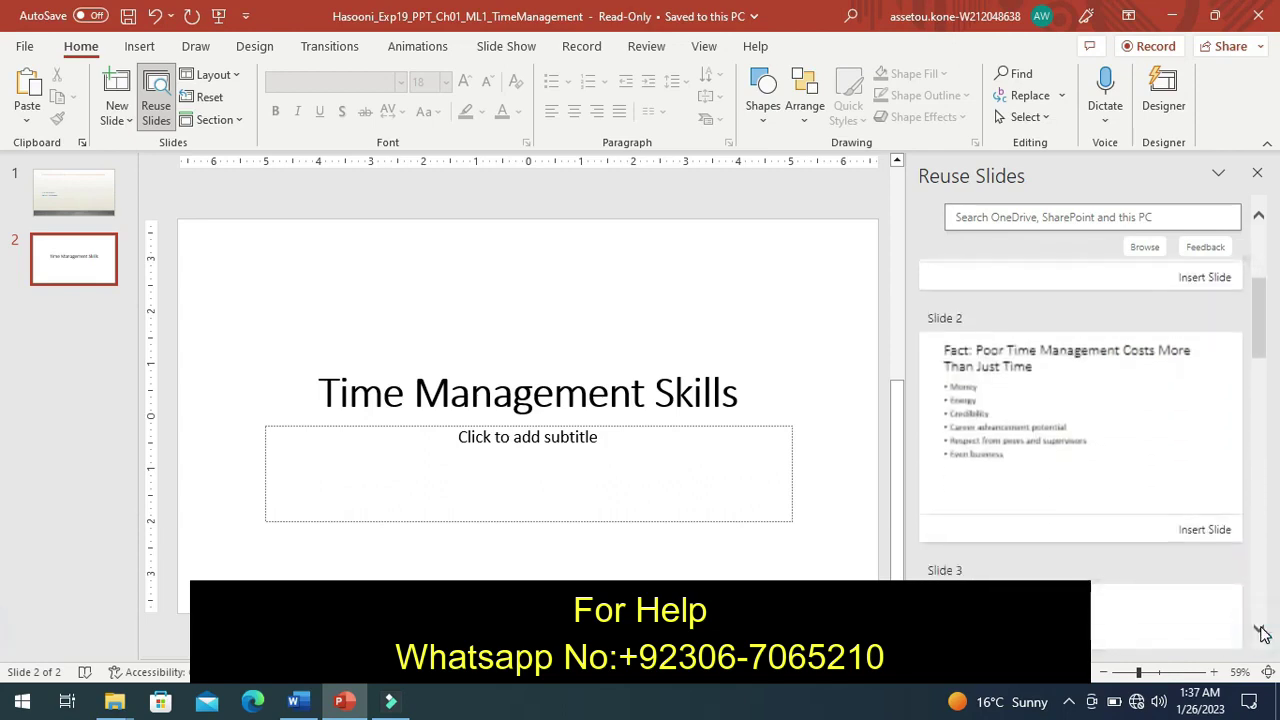
click(1205, 530)
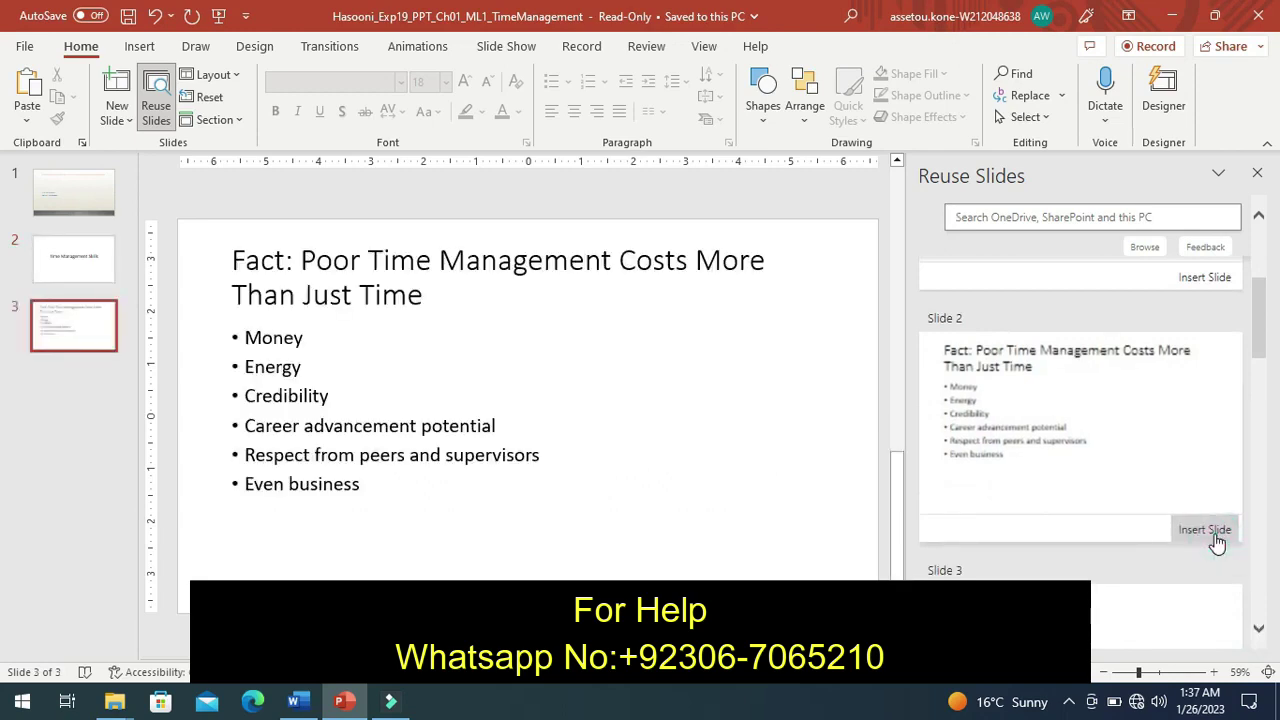
click(1258, 634)
click(1258, 632)
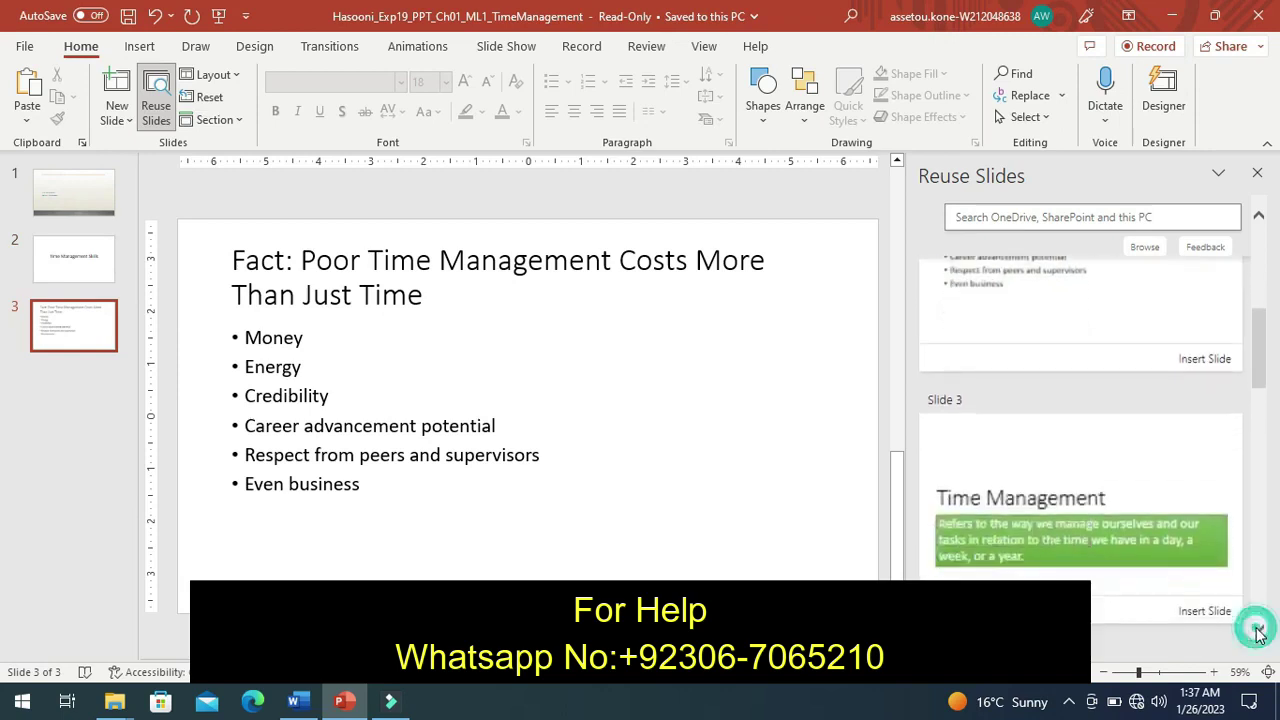
click(1258, 633)
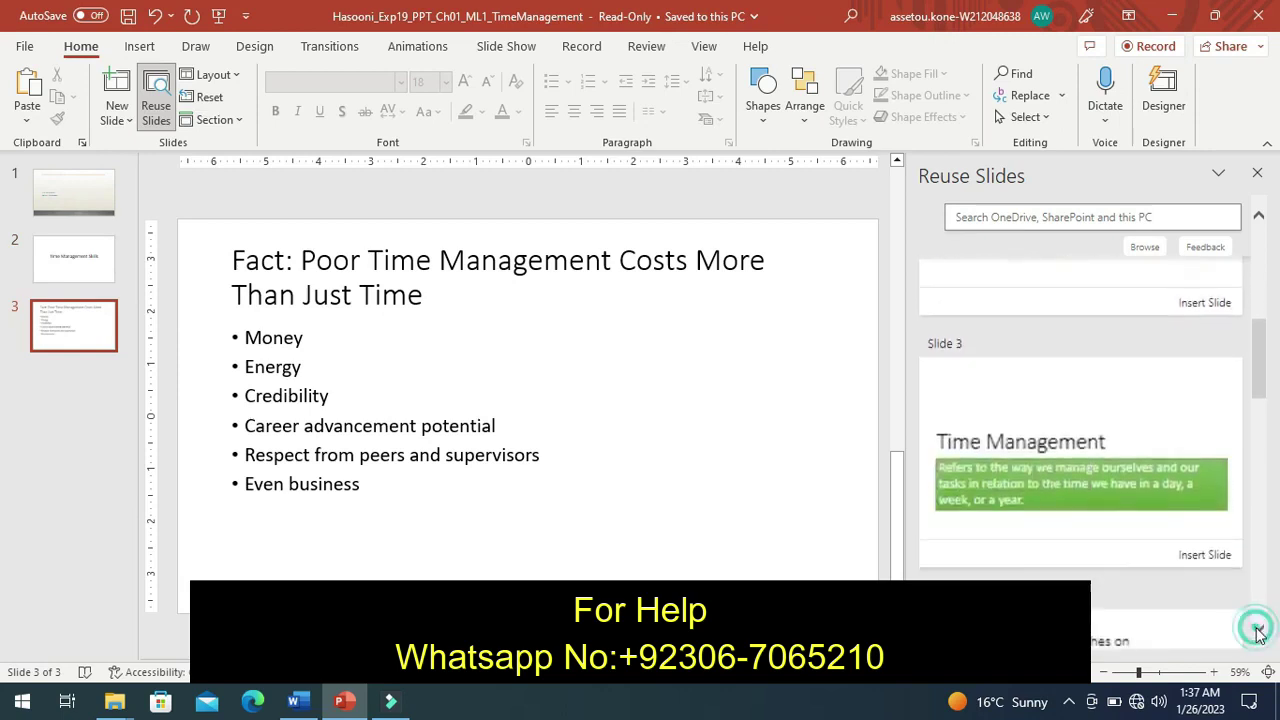
Insert the Time Management definition and Time Marches on slides as slides 4 and 5.
click(1197, 566)
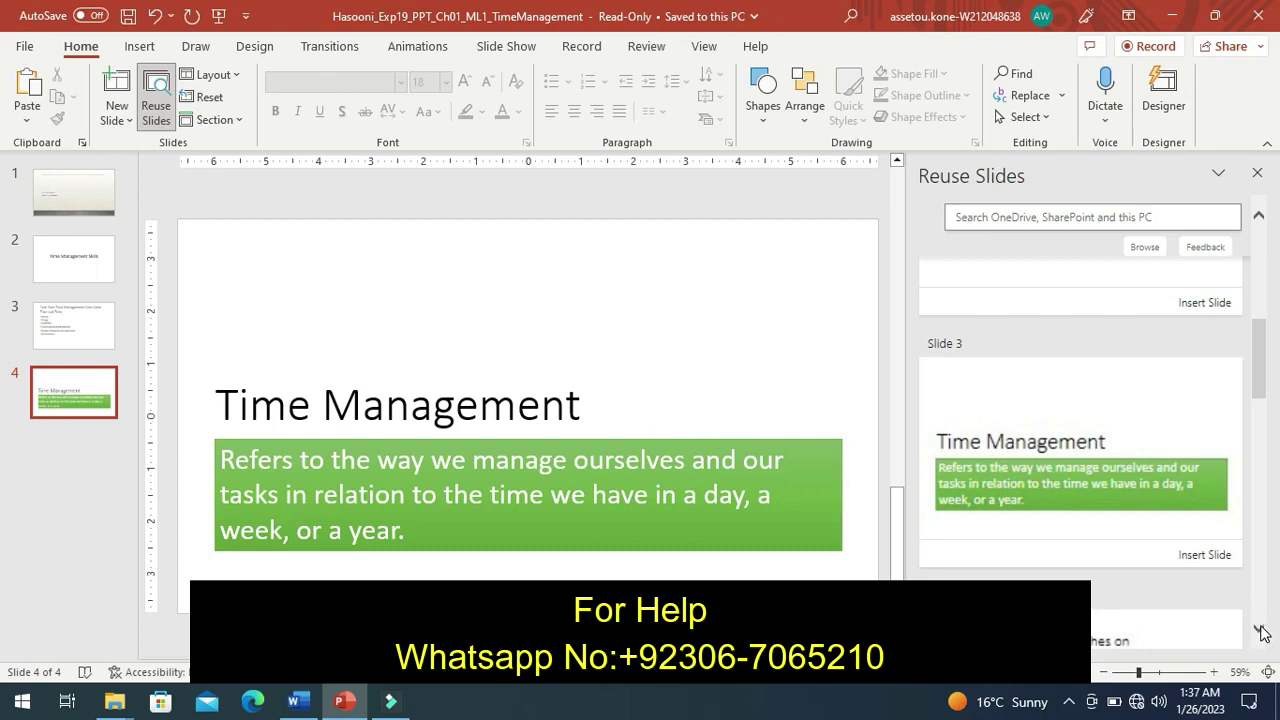
click(1259, 630)
click(1259, 630)
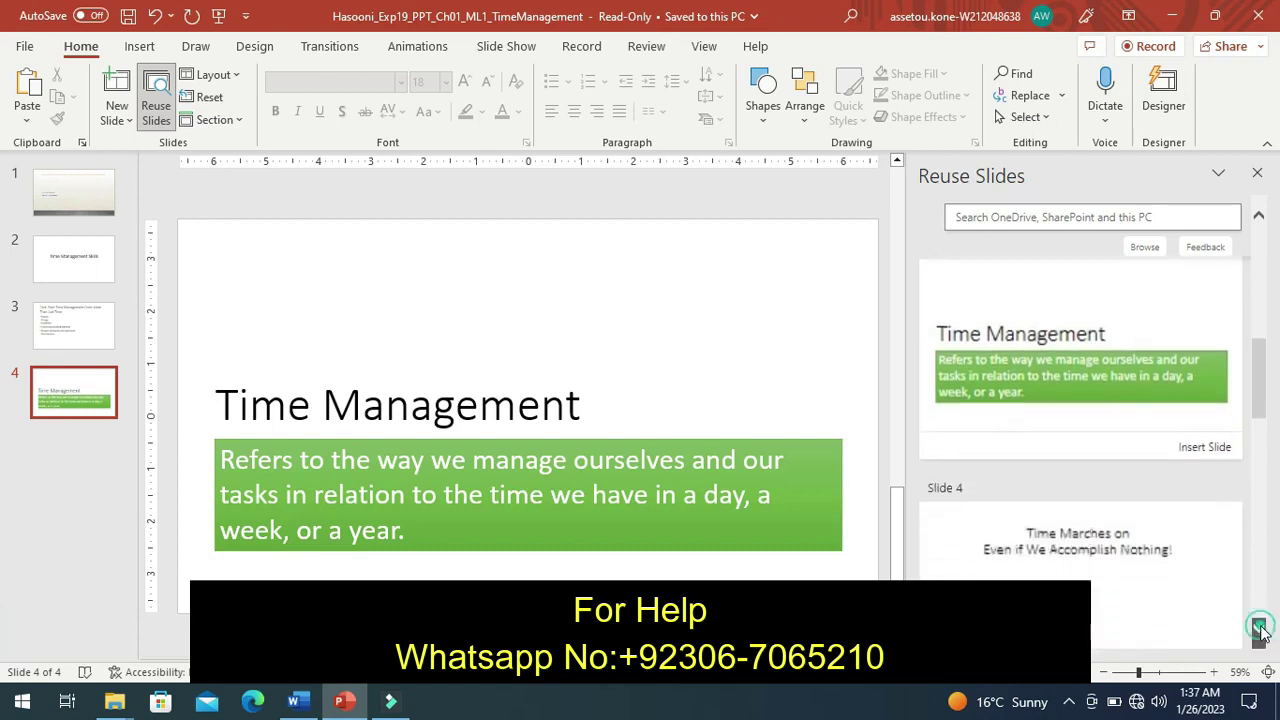
click(1259, 630)
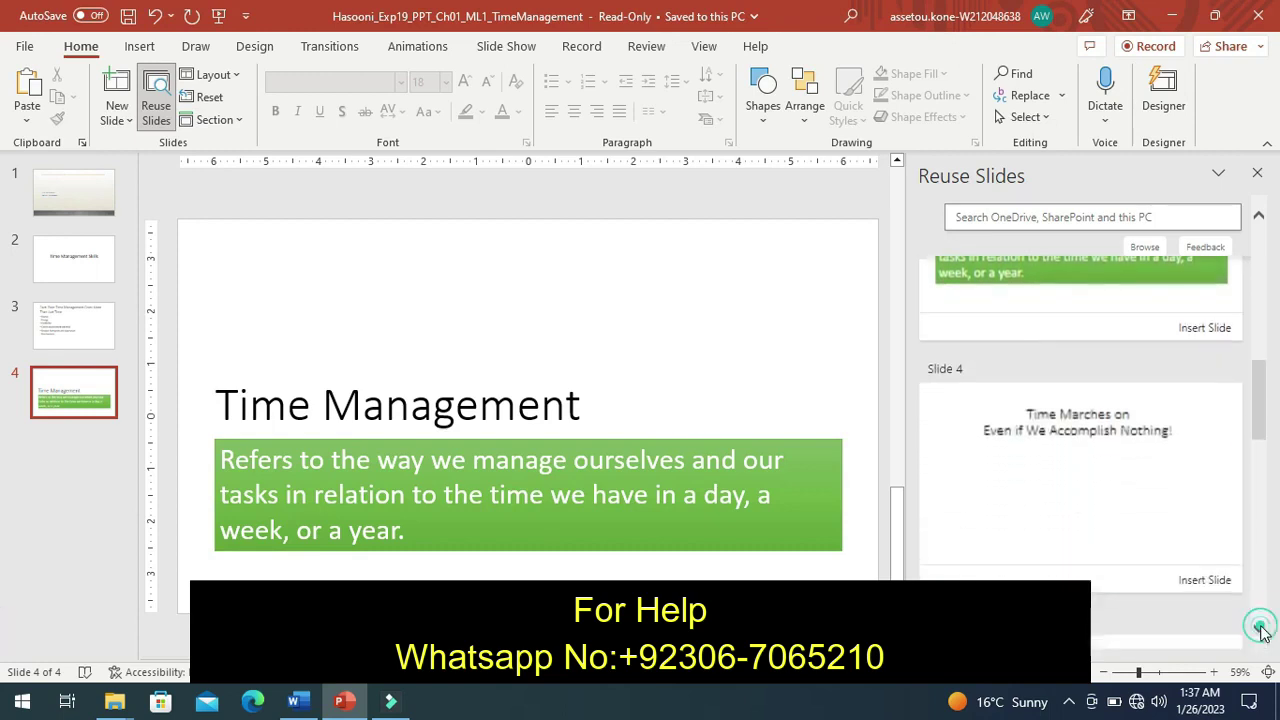
click(1259, 630)
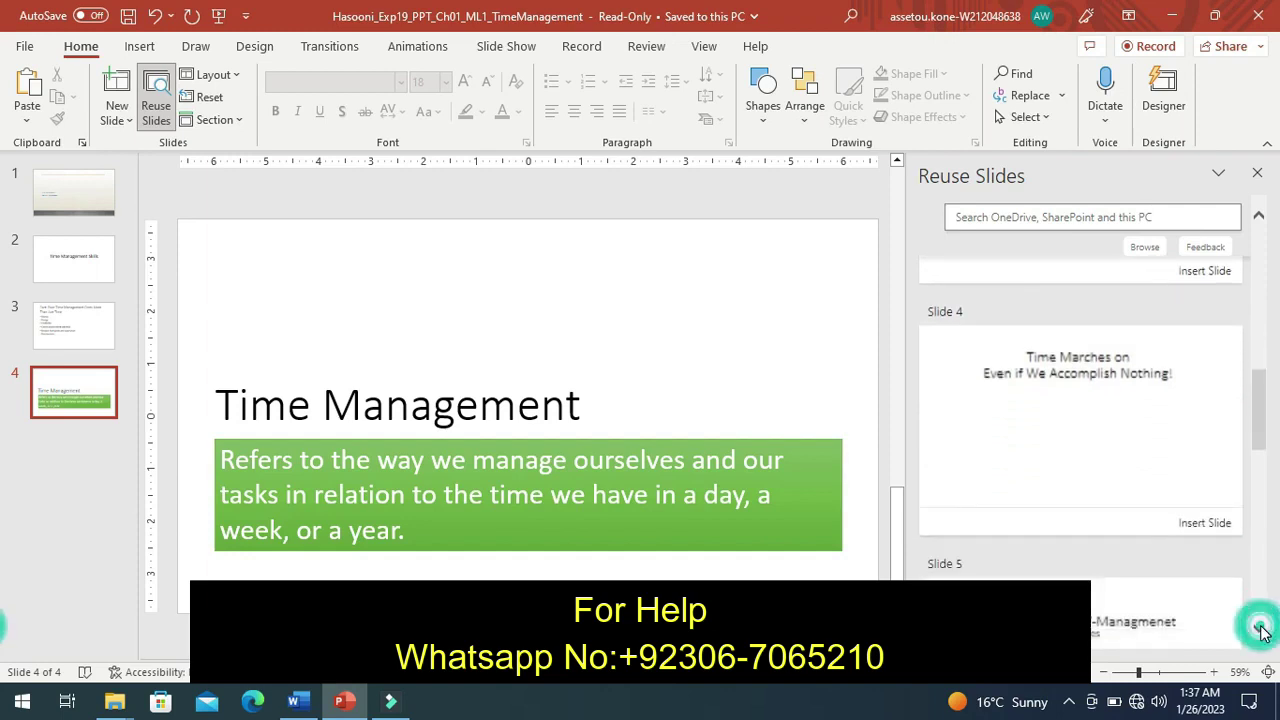
click(1201, 523)
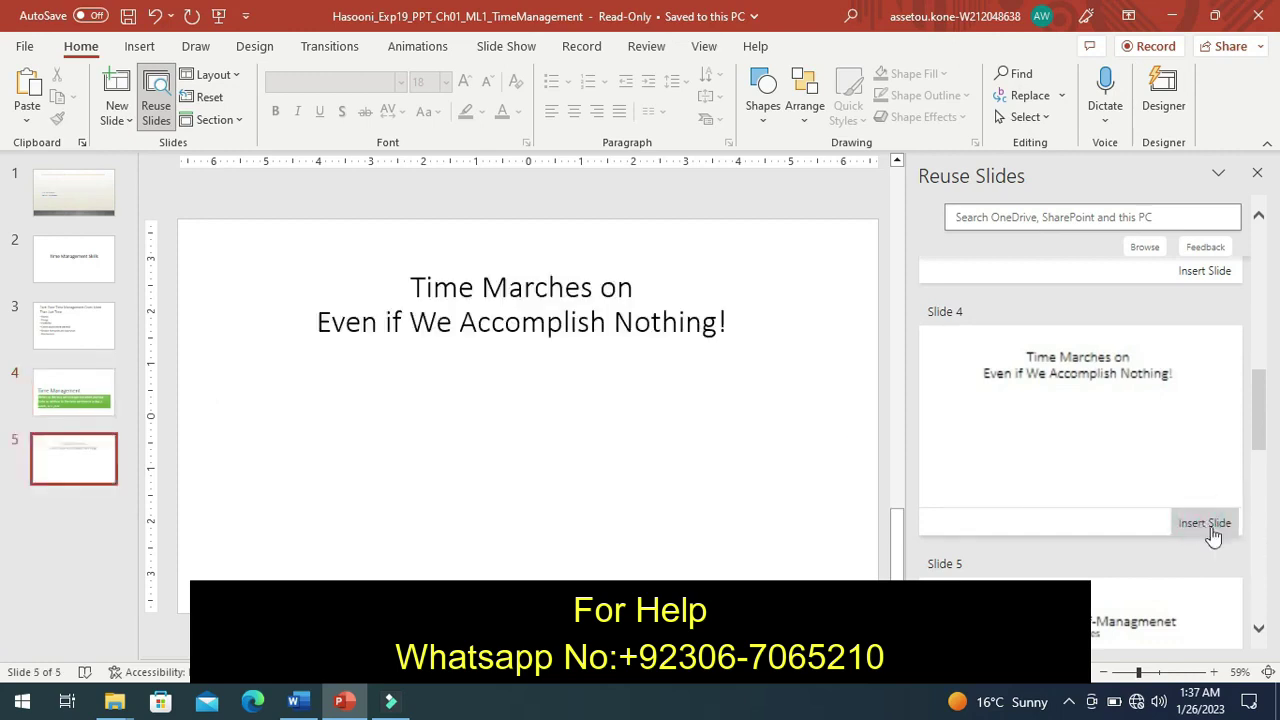
click(1258, 632)
click(1258, 632)
click(1258, 630)
click(1258, 630)
click(1258, 630)
click(1258, 628)
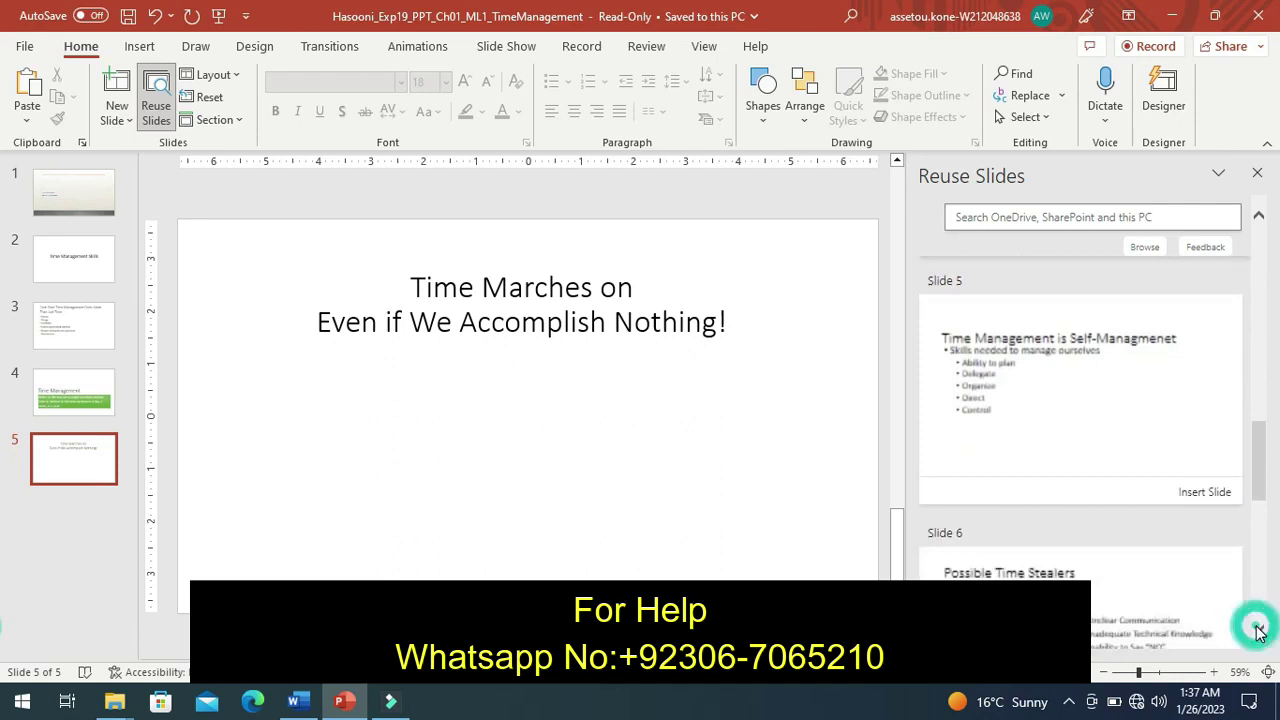
Insert Time Management is Self-Management and Possible Time Stealers as slides 6 and 7.
click(1215, 494)
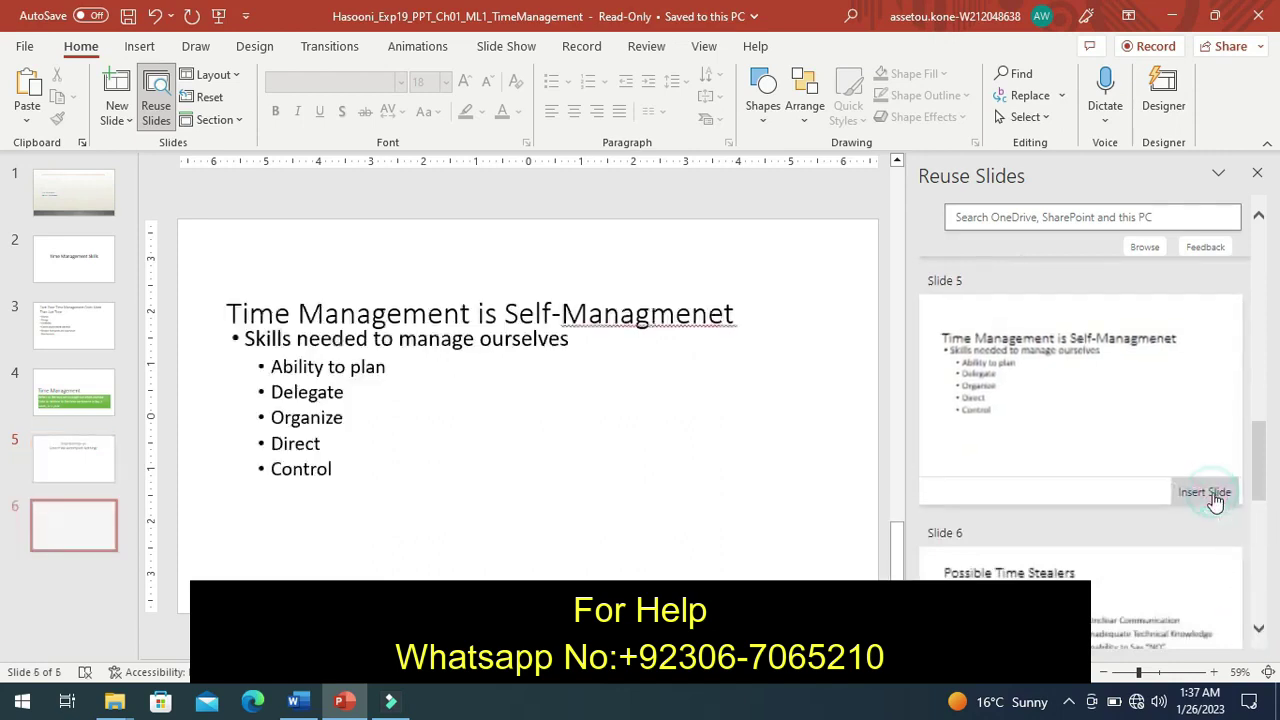
click(1259, 632)
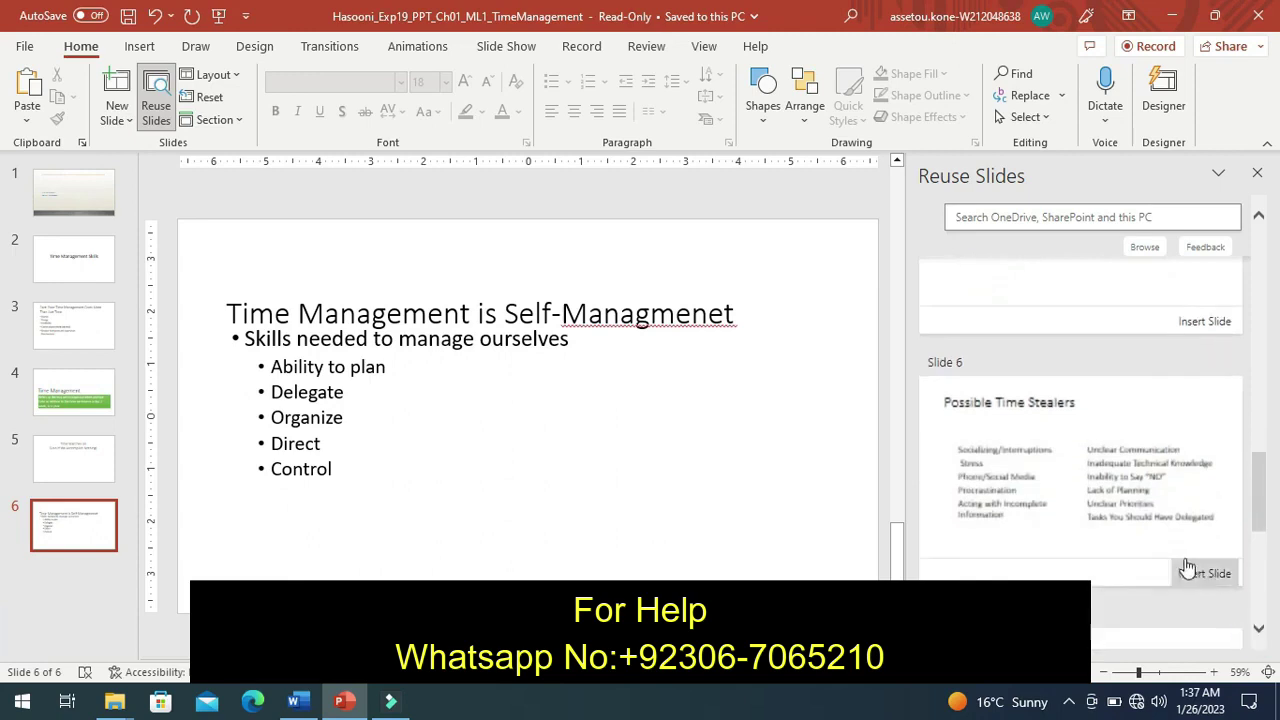
click(1199, 576)
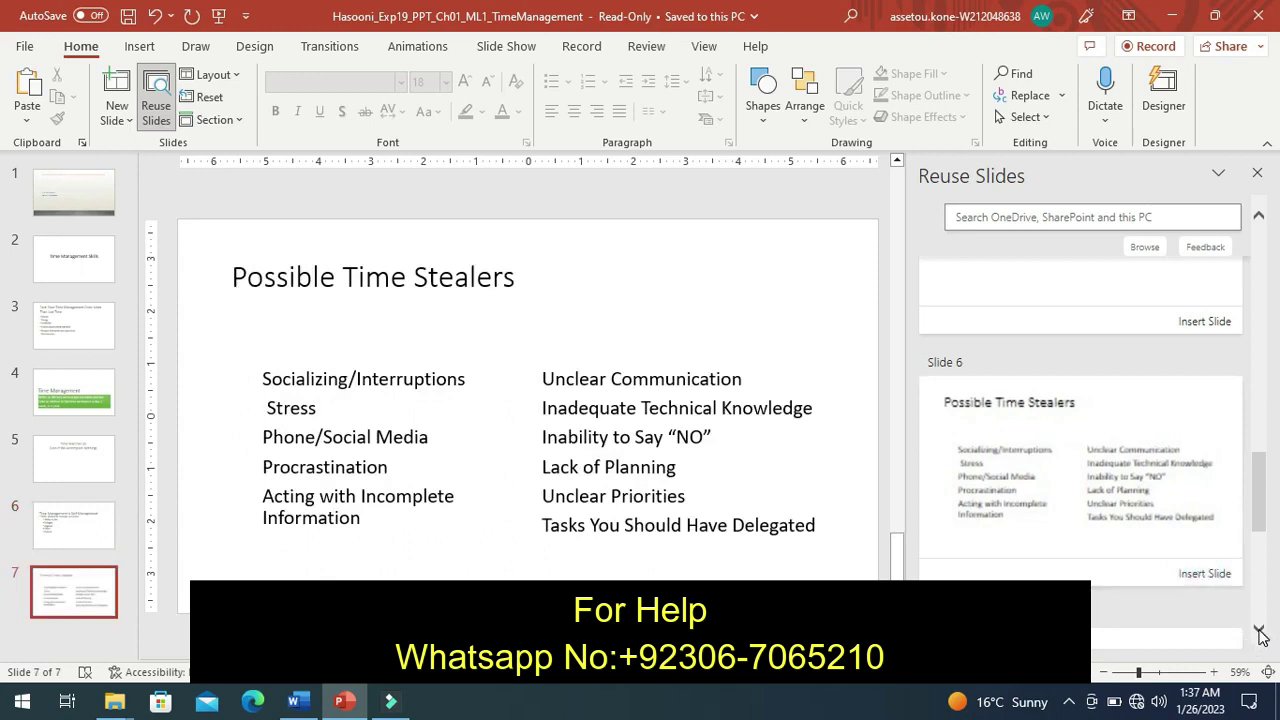
Insert Establish Effective Routines as slide 8 and Conclusion as slide 9.
click(1260, 634)
click(1260, 634)
click(1260, 634)
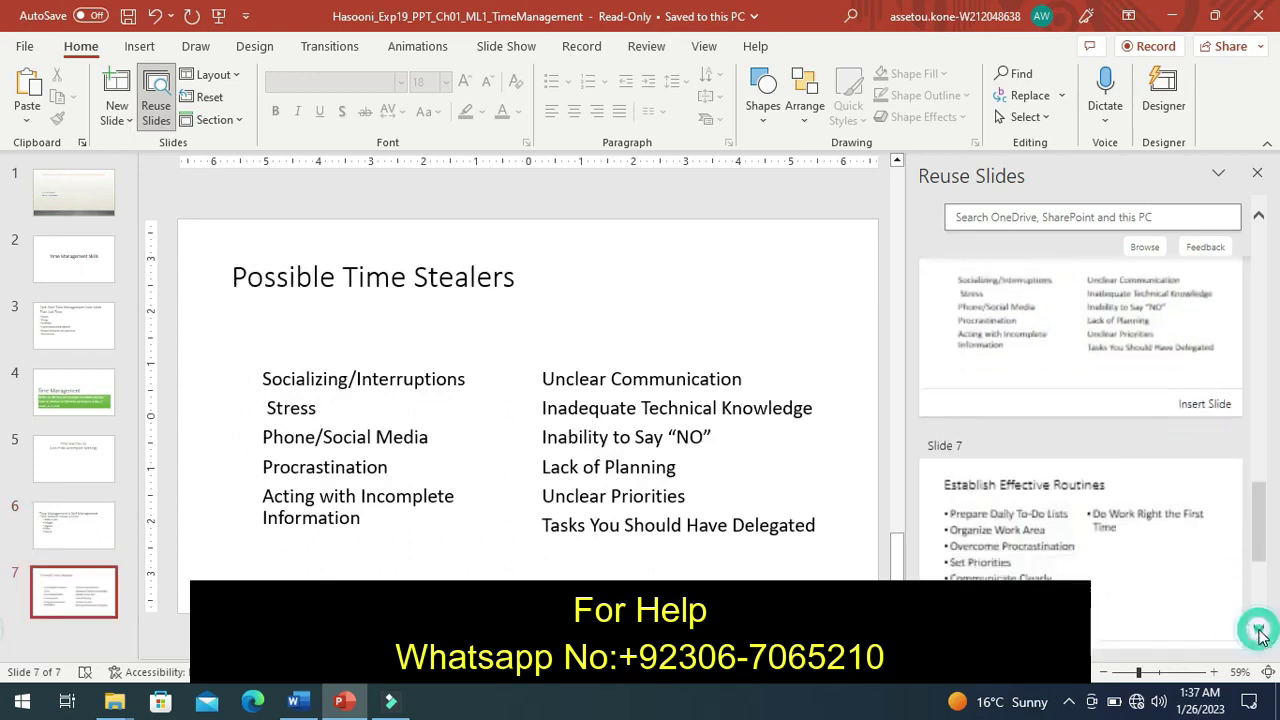
click(1260, 634)
click(1260, 634)
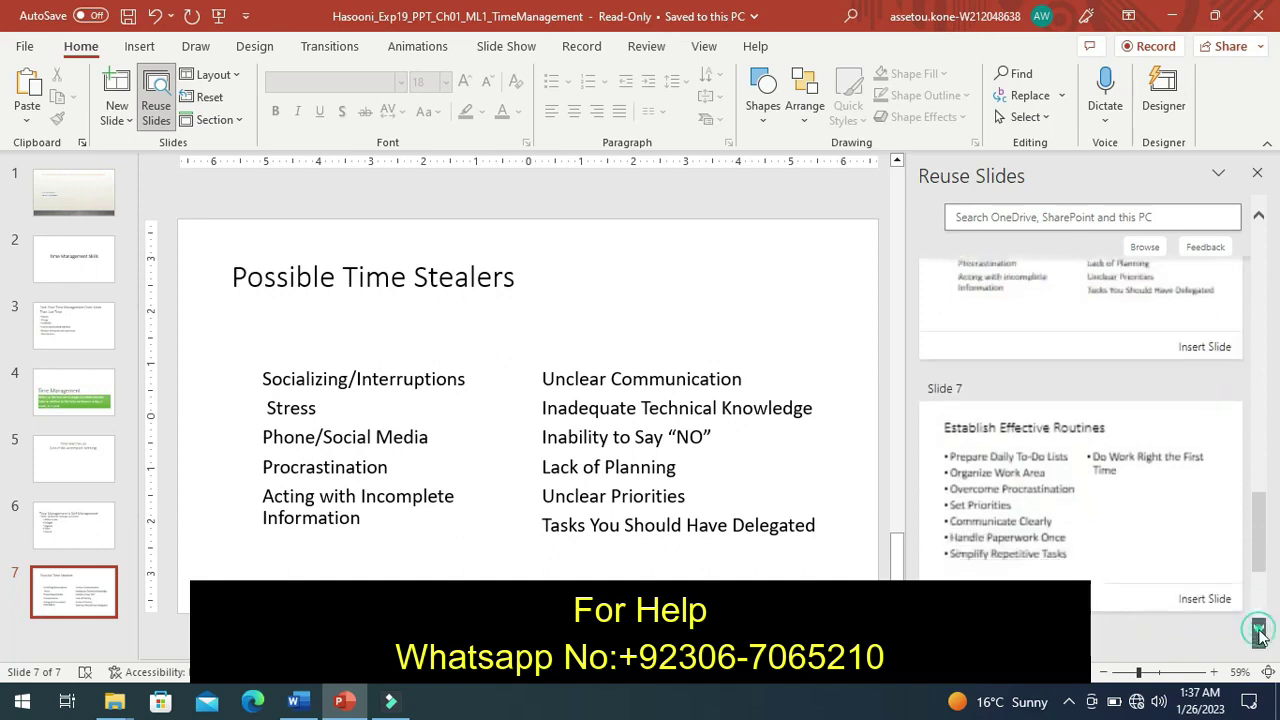
click(1205, 600)
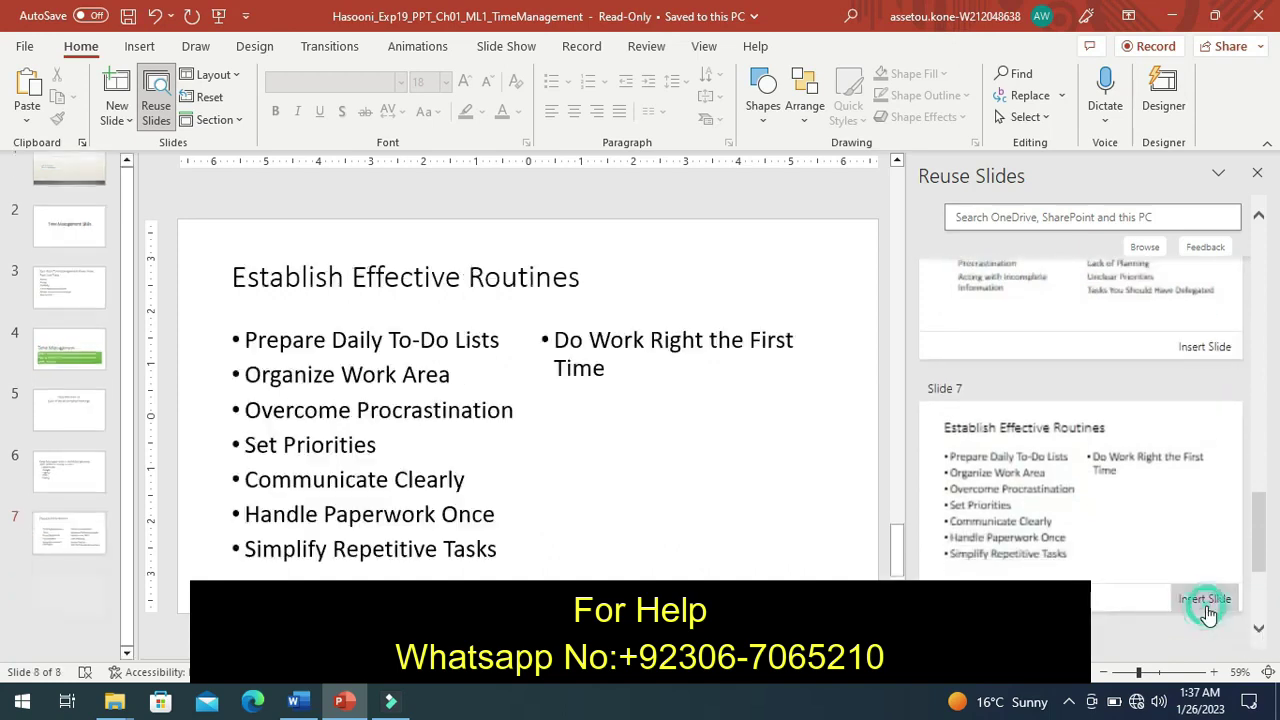
click(1263, 632)
click(1263, 632)
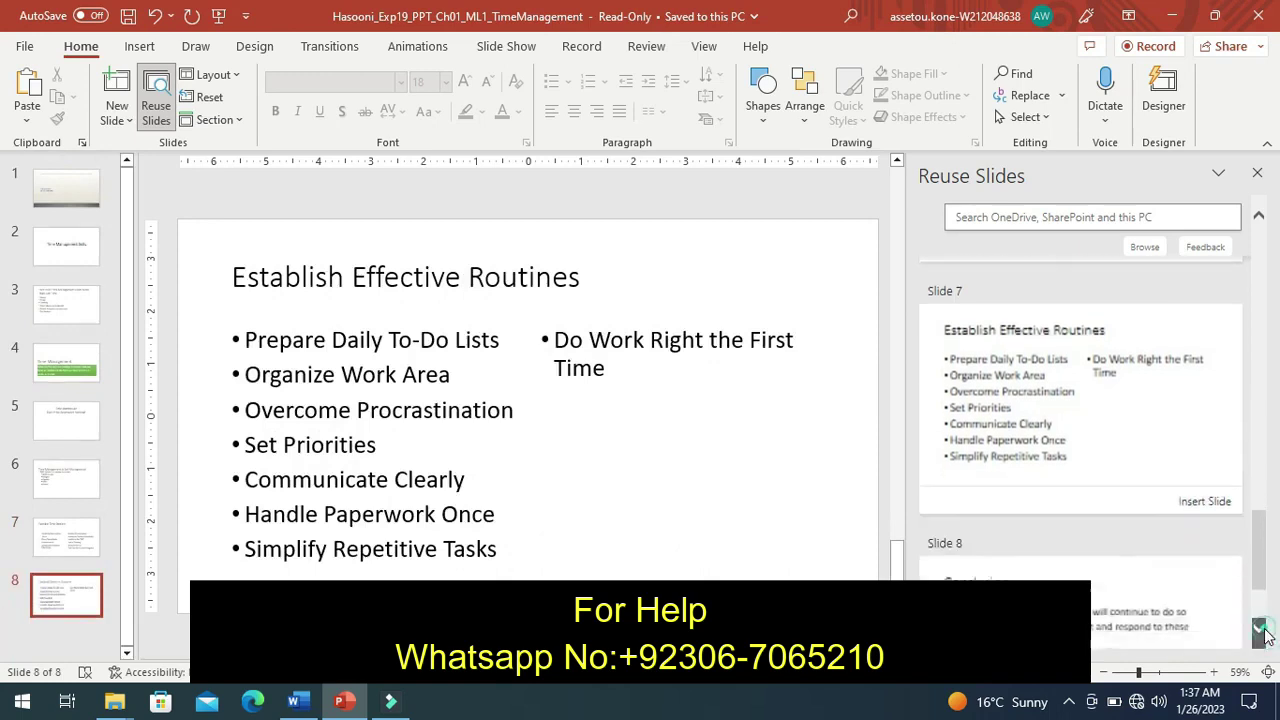
click(1263, 632)
click(1263, 632)
click(1263, 632)
click(1263, 632)
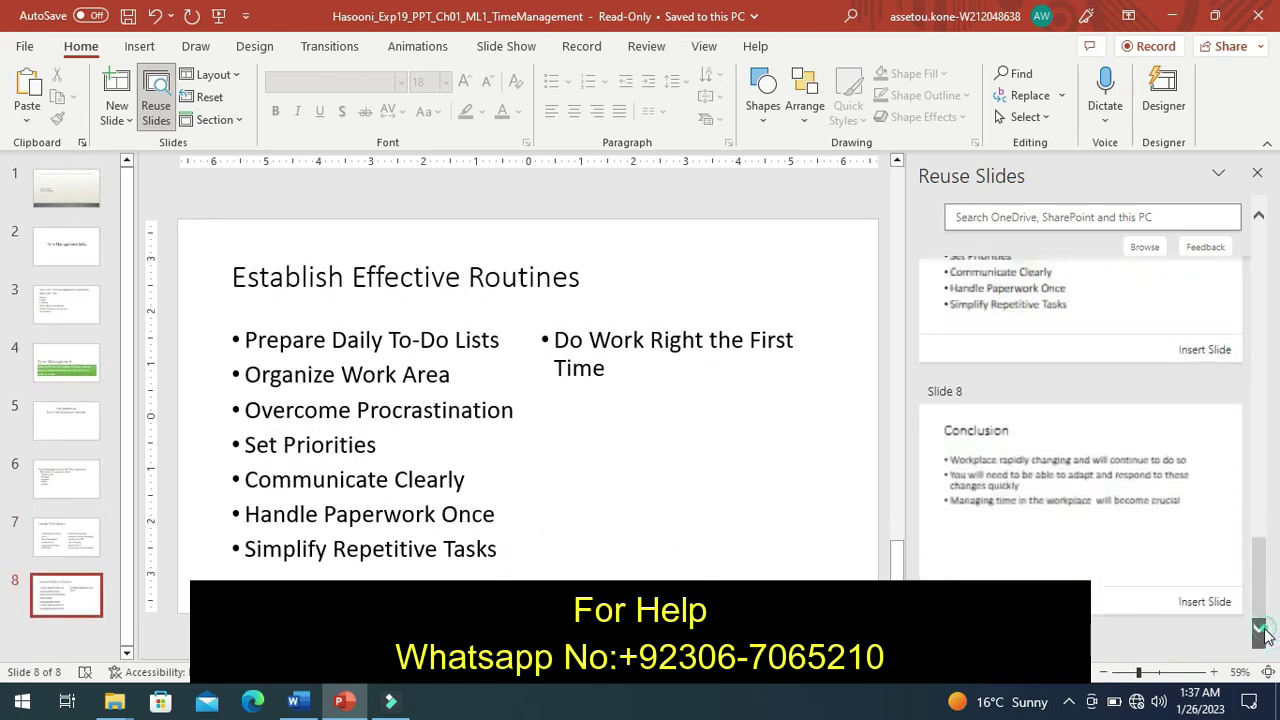
click(1205, 602)
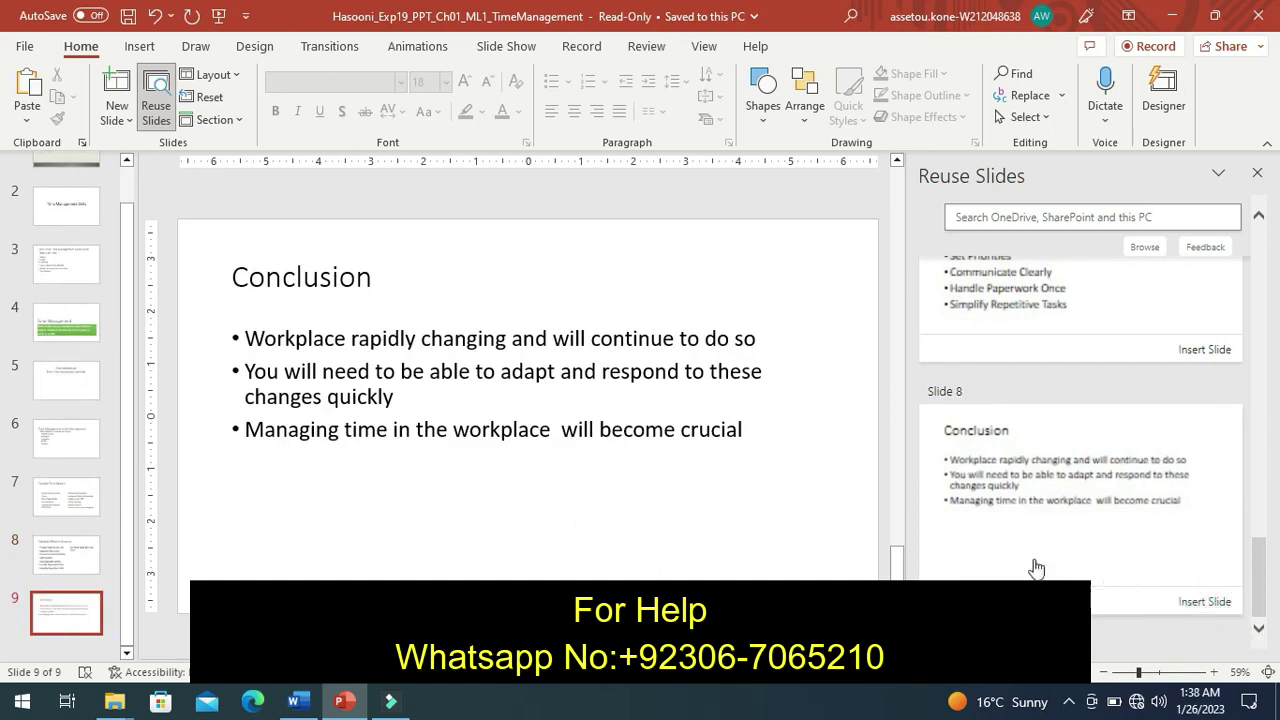
click(771, 505)
Close the Reuse Slides pane and page back through all nine slides to the Time Management title slide.
click(1258, 174)
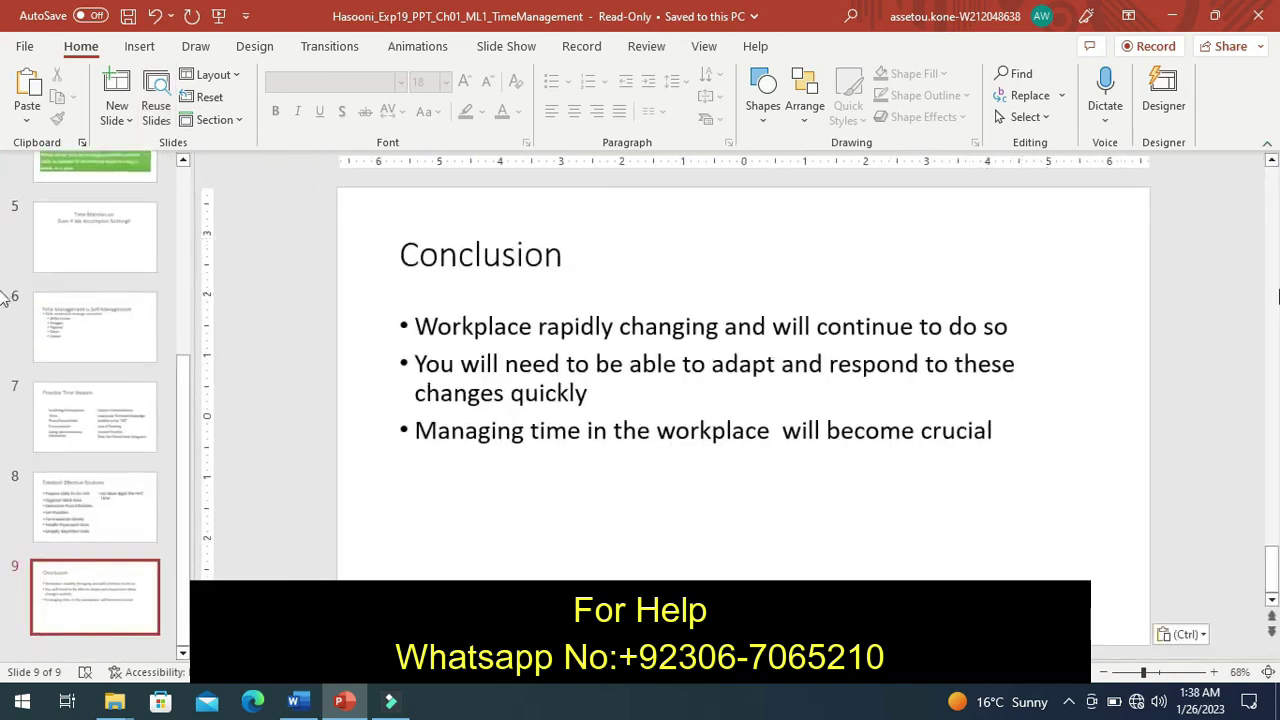
click(1270, 266)
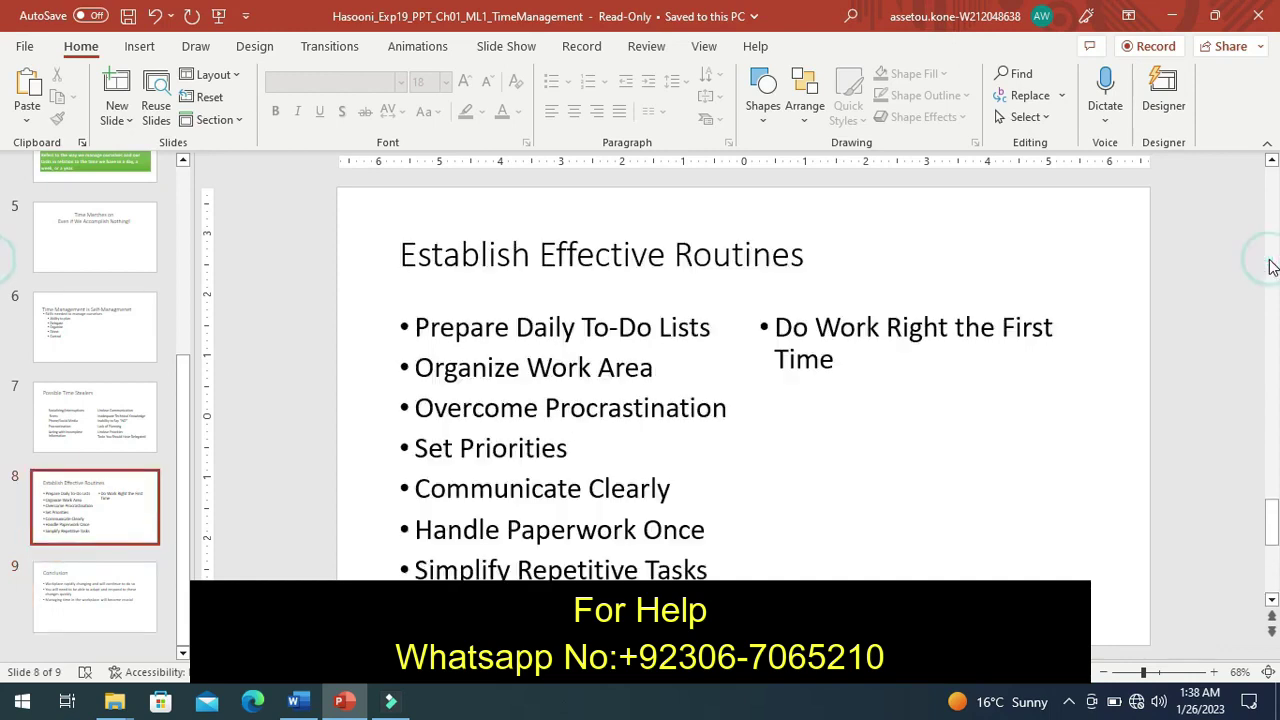
click(1270, 266)
click(1270, 266)
click(1270, 266)
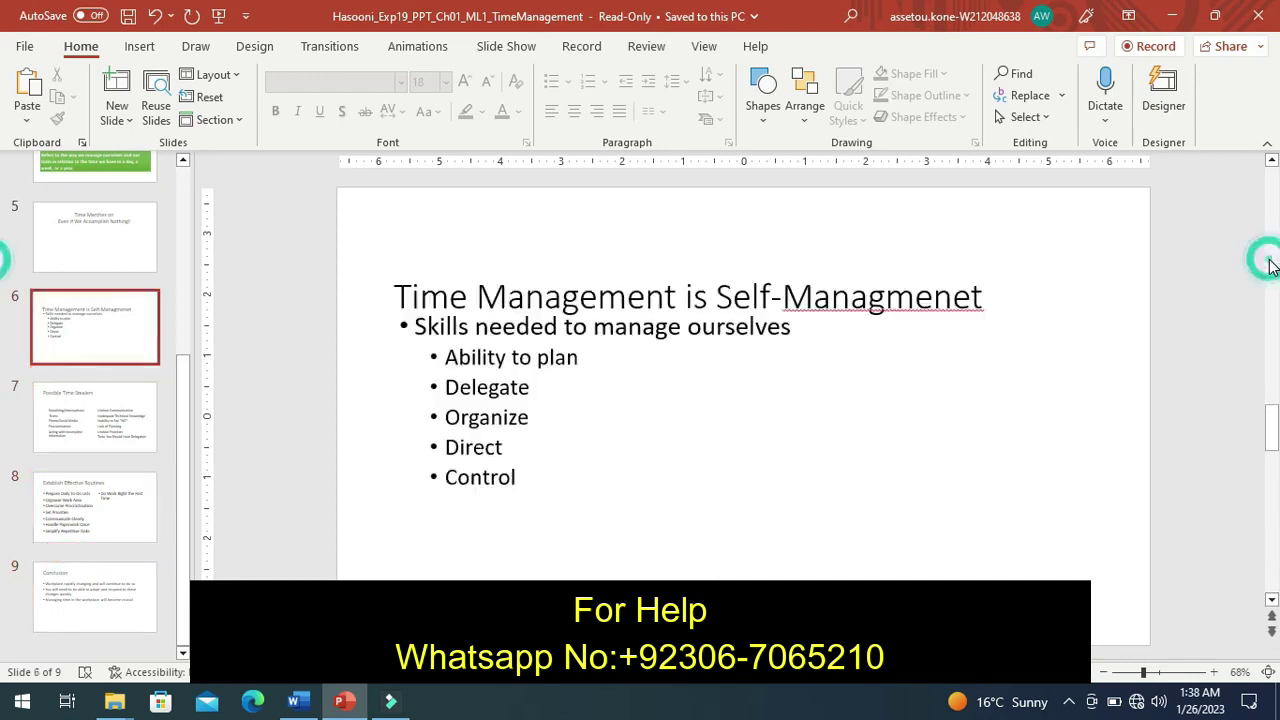
click(1270, 266)
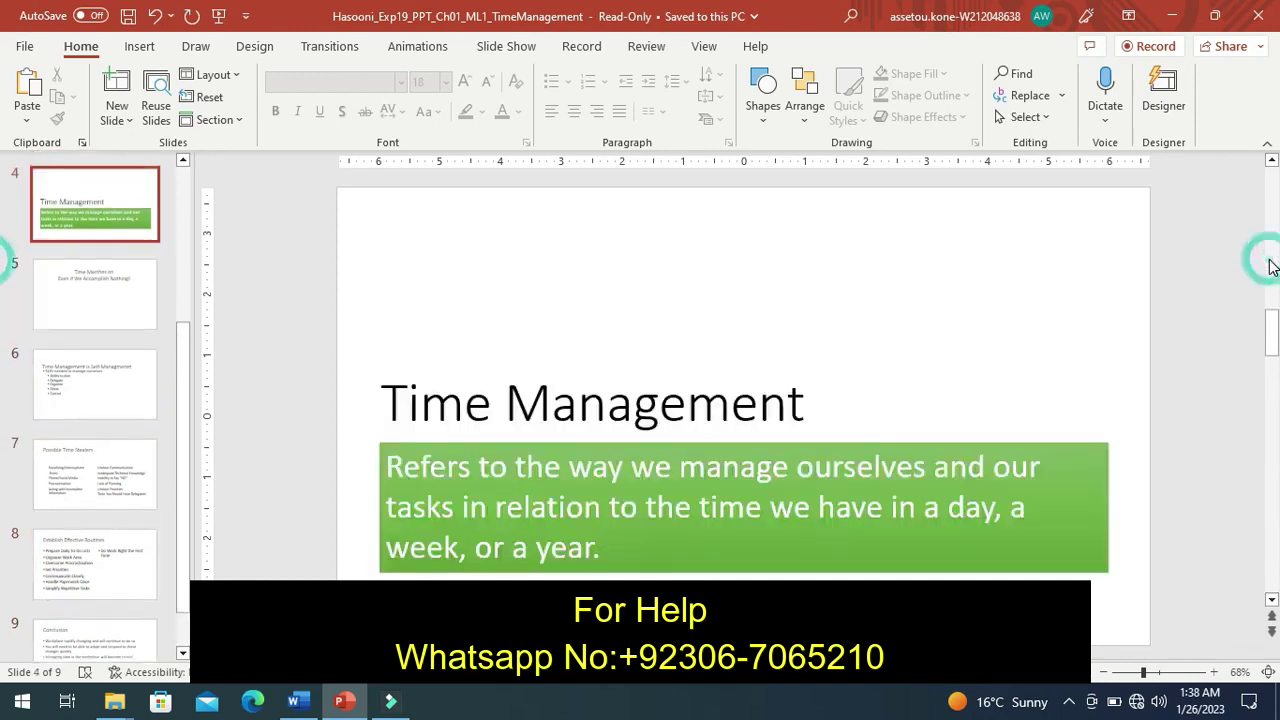
click(1270, 266)
click(1270, 266)
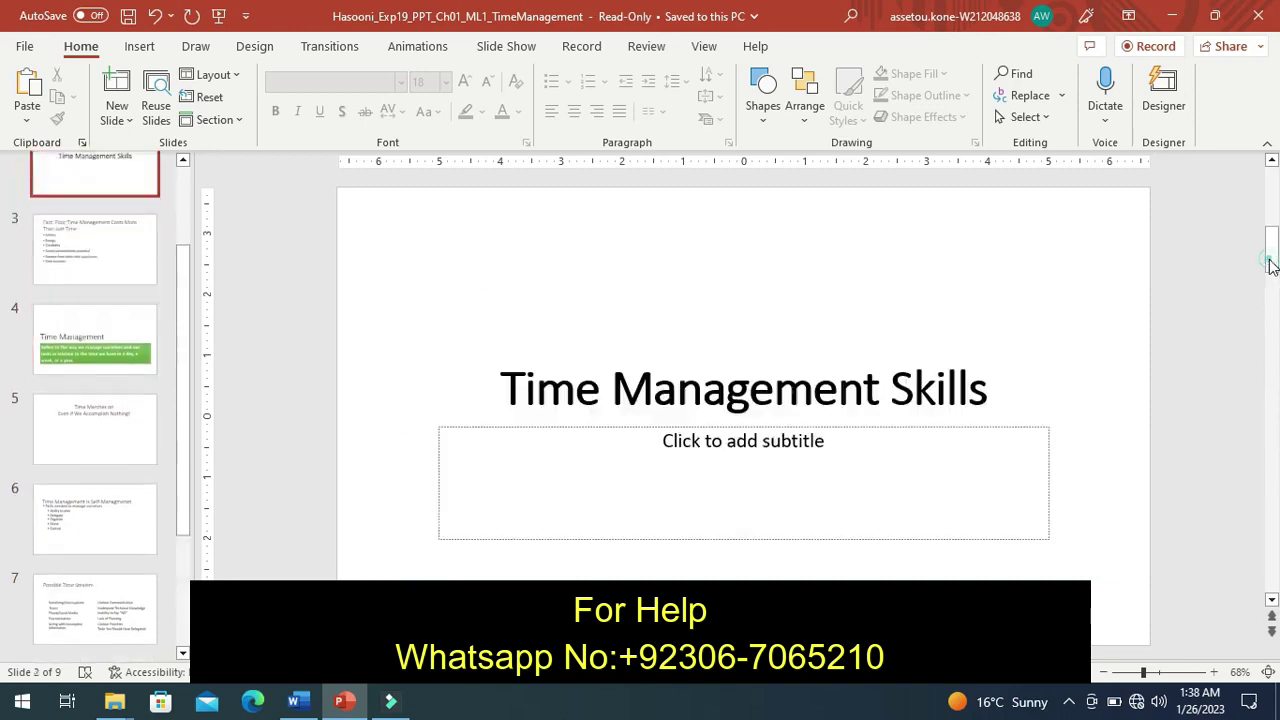
click(1270, 266)
click(1270, 266)
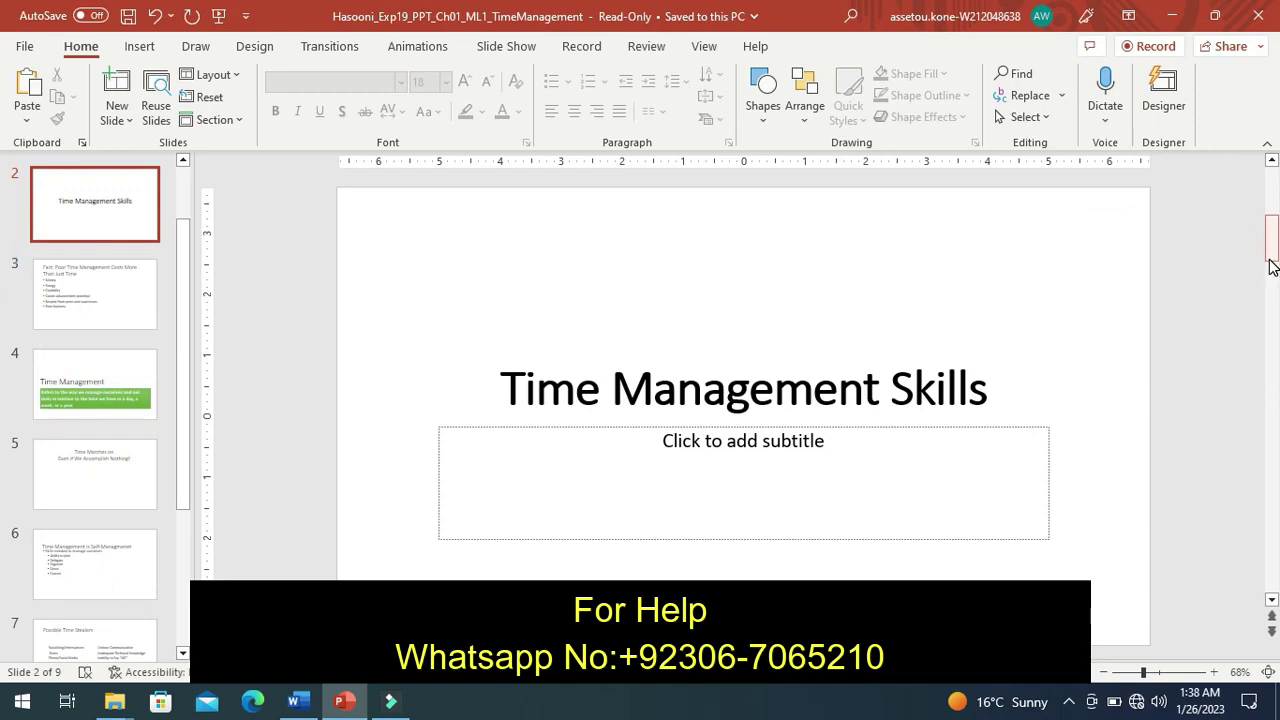
click(1271, 191)
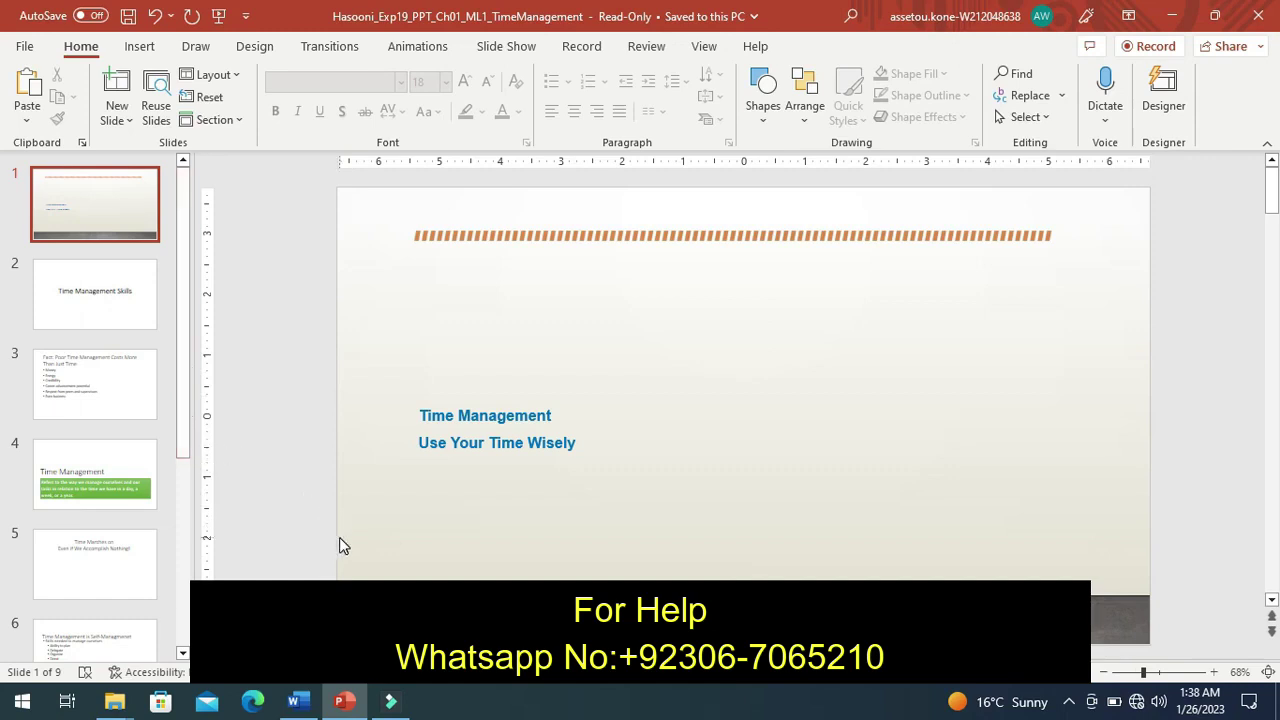
In Word, undo the step 5 highlight and highlight the step 6 instruction in yellow.
click(297, 706)
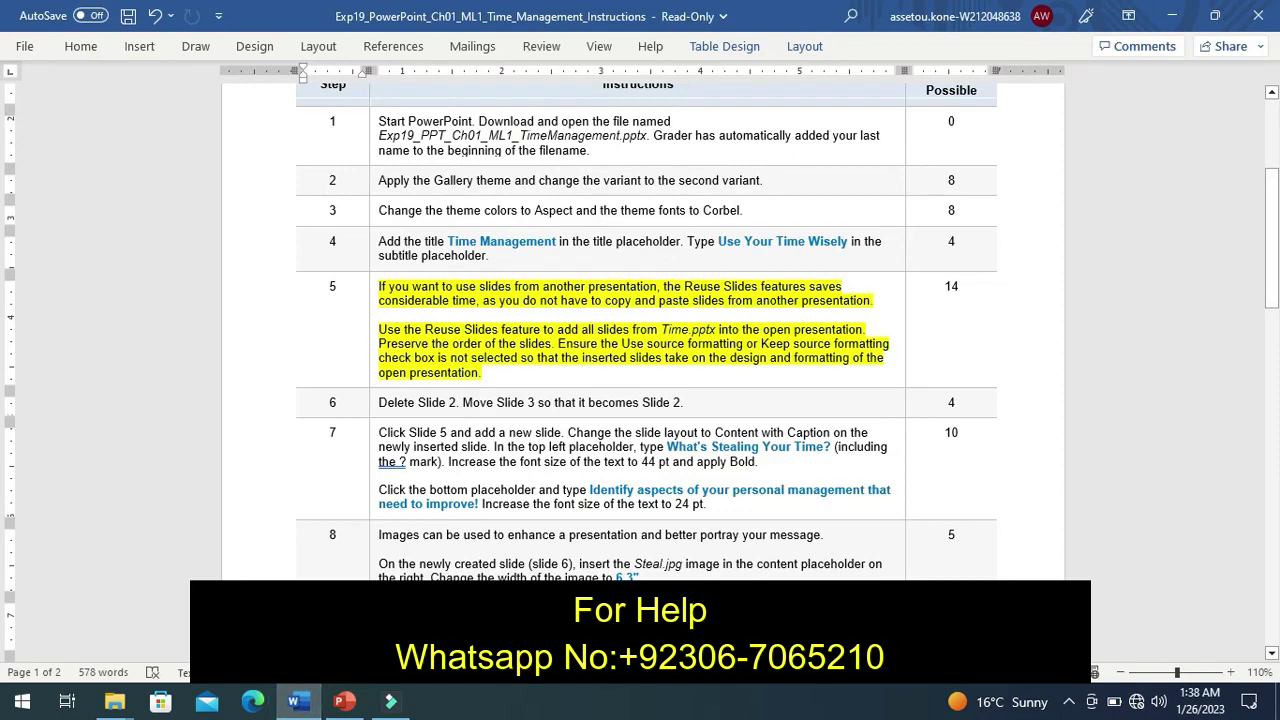
key(ctrl+z)
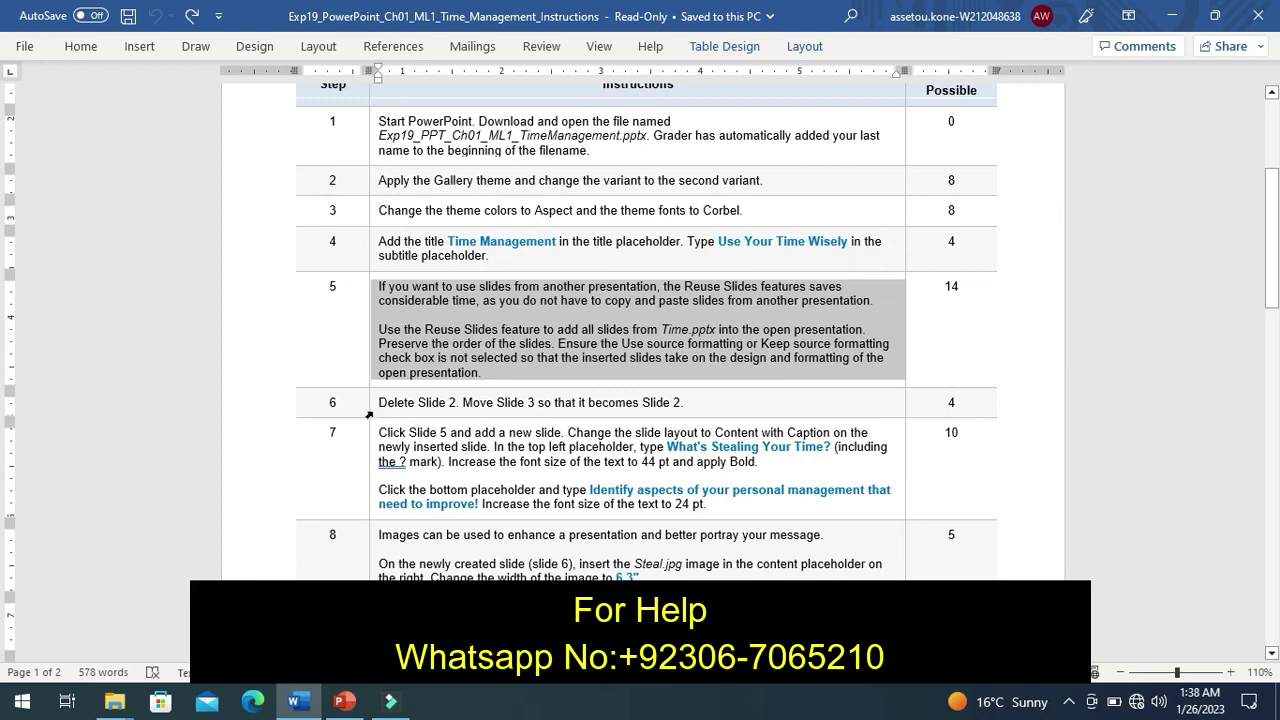
click(370, 412)
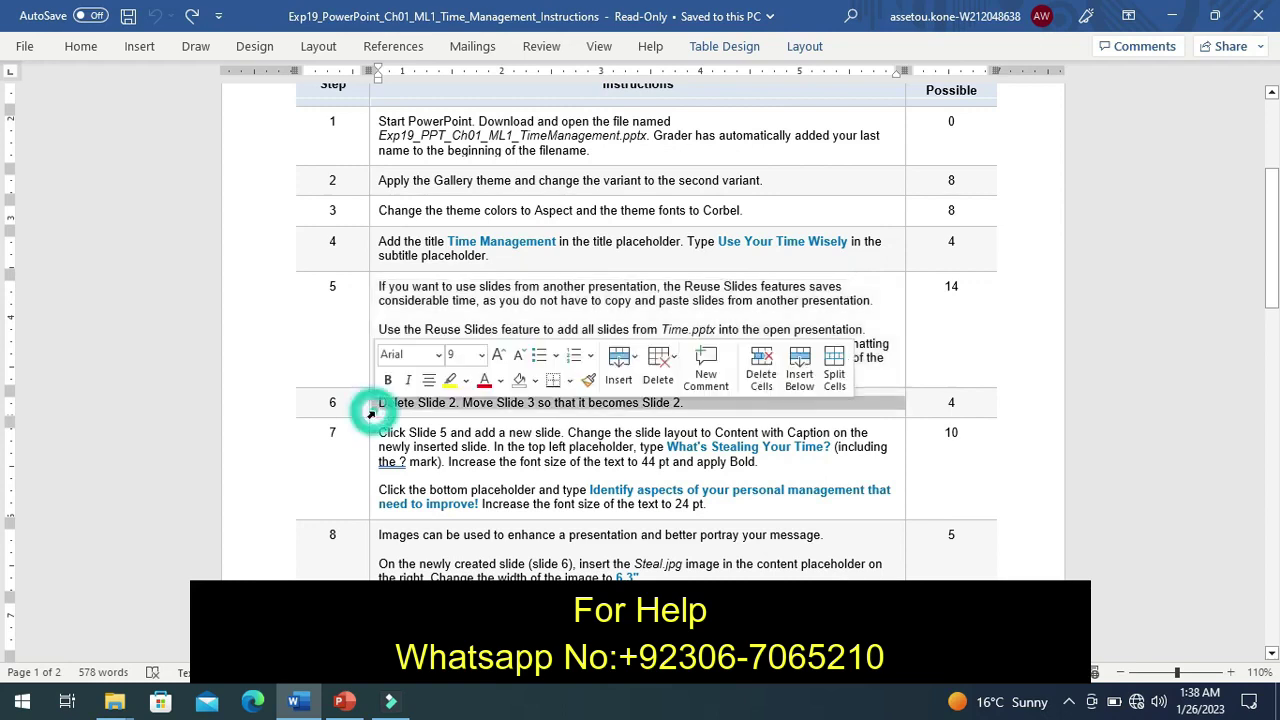
click(450, 382)
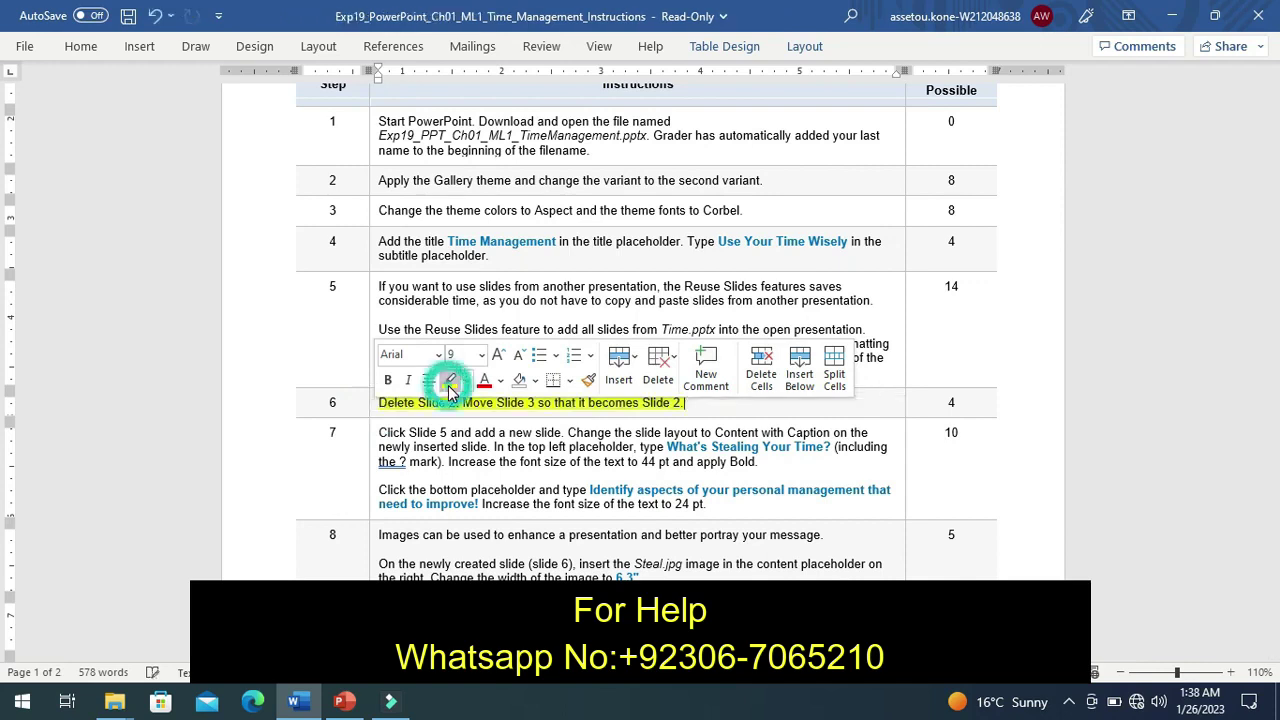
click(365, 401)
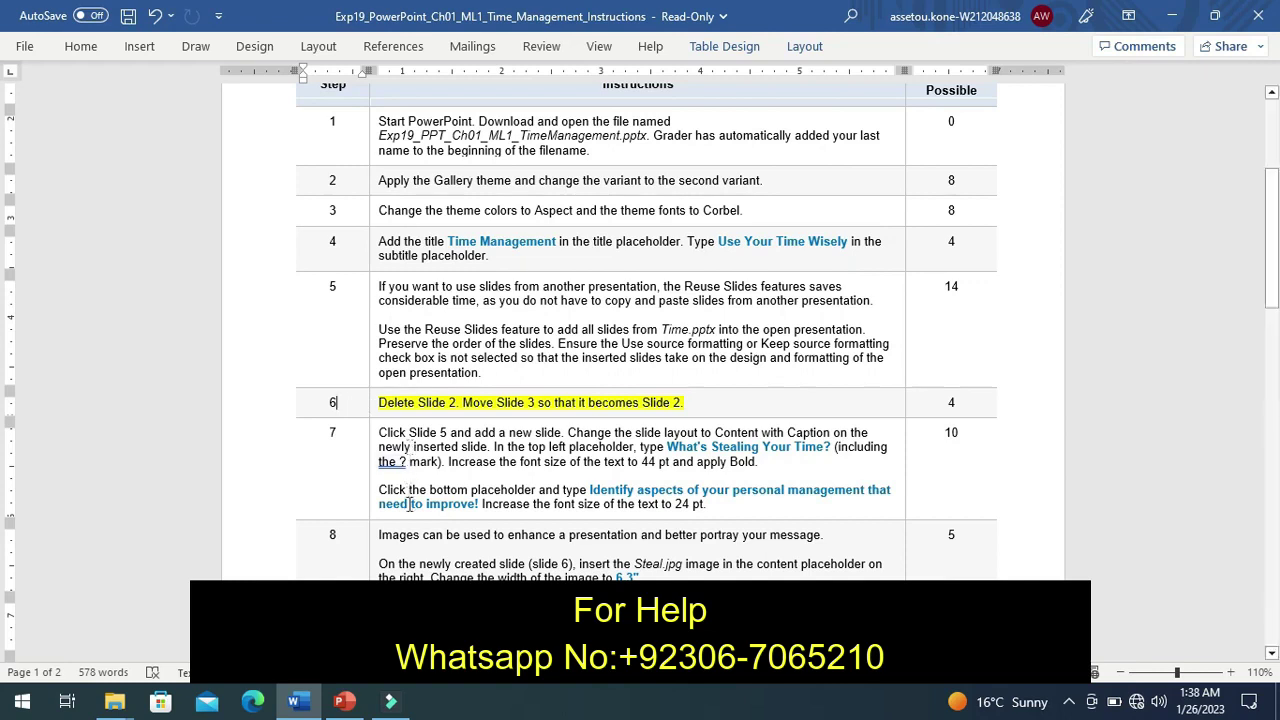
Back in PowerPoint, delete slide 2, Time Management Skills.
click(345, 703)
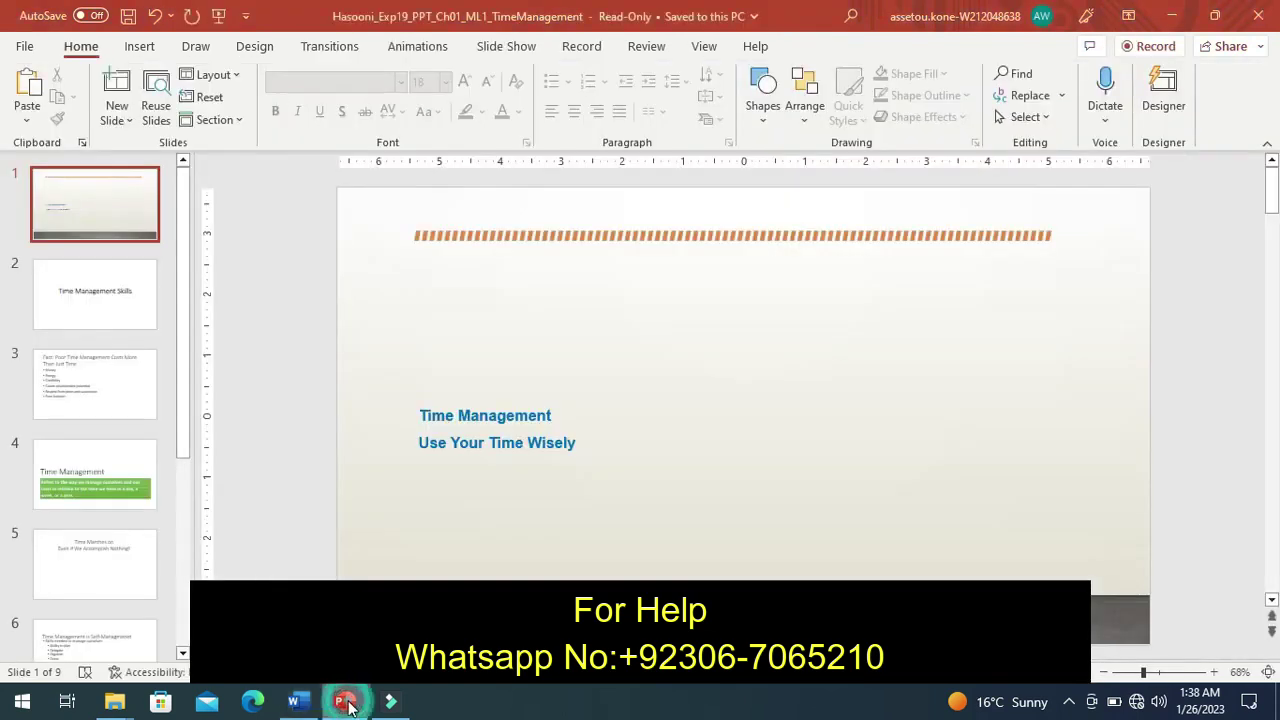
click(102, 306)
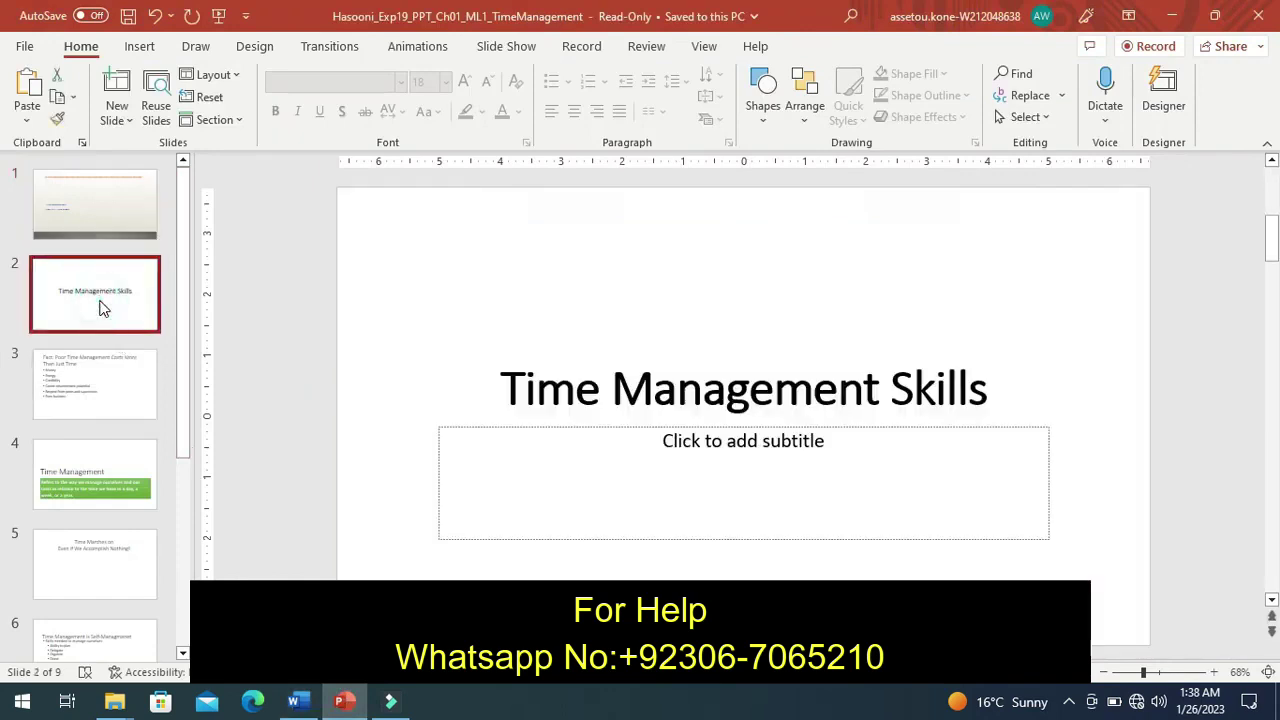
right_click(100, 307)
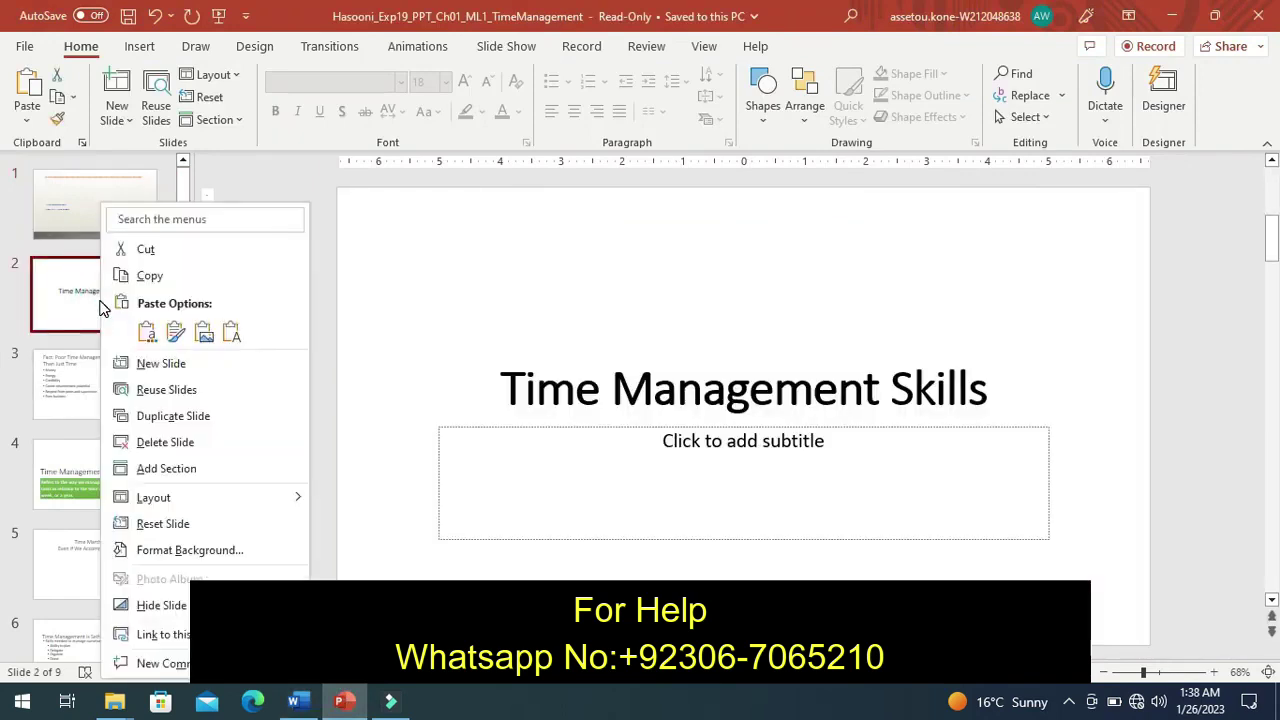
click(155, 441)
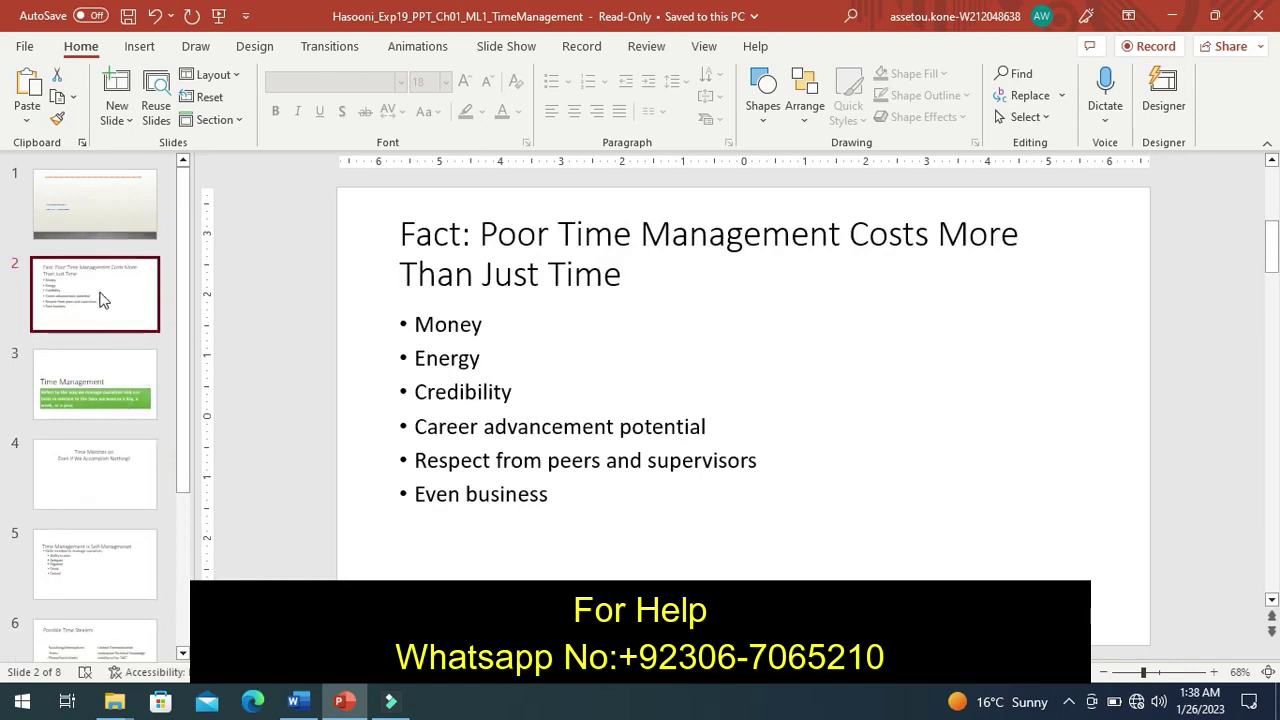
Check the renumbered slides against the Word instructions, ending on the title slide.
click(92, 398)
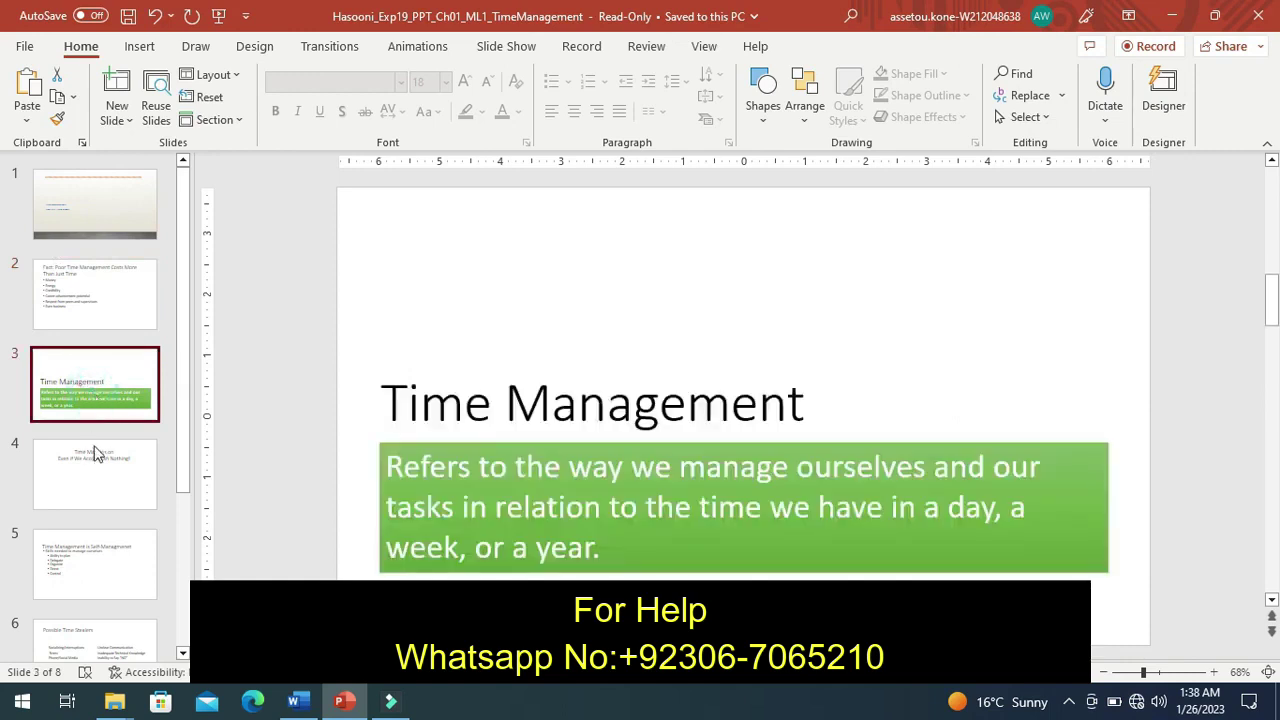
click(97, 464)
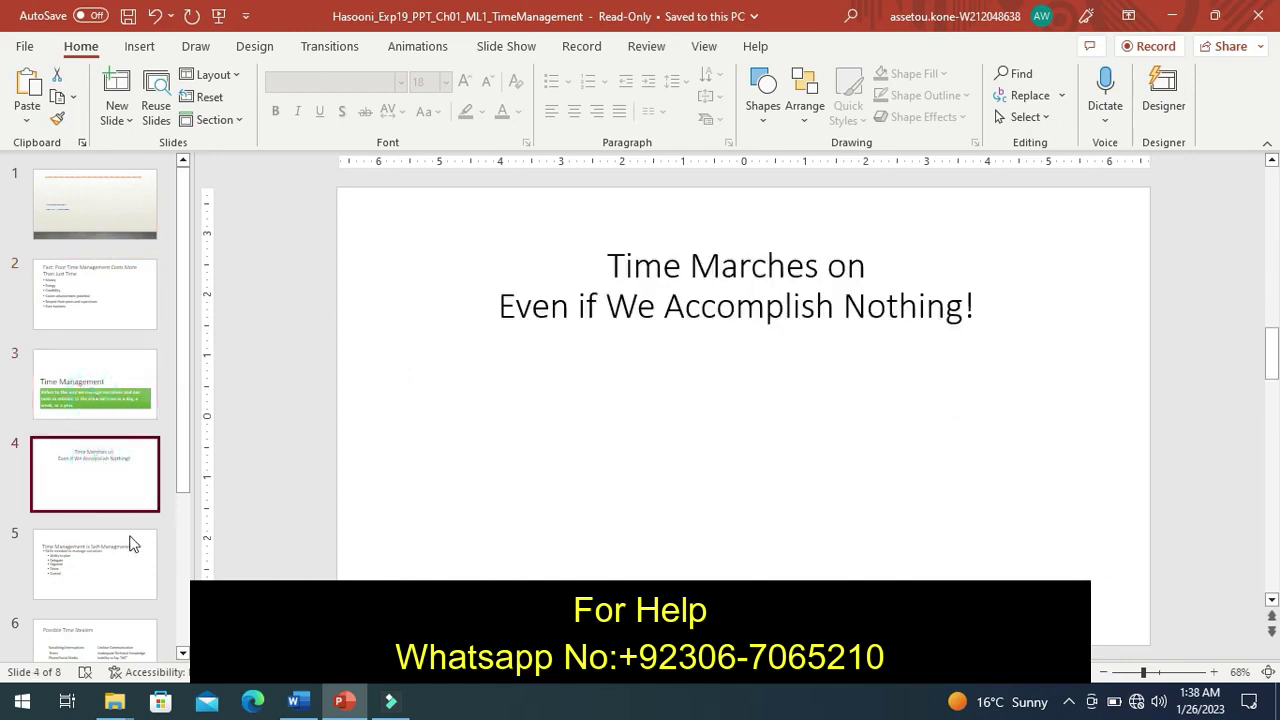
click(300, 703)
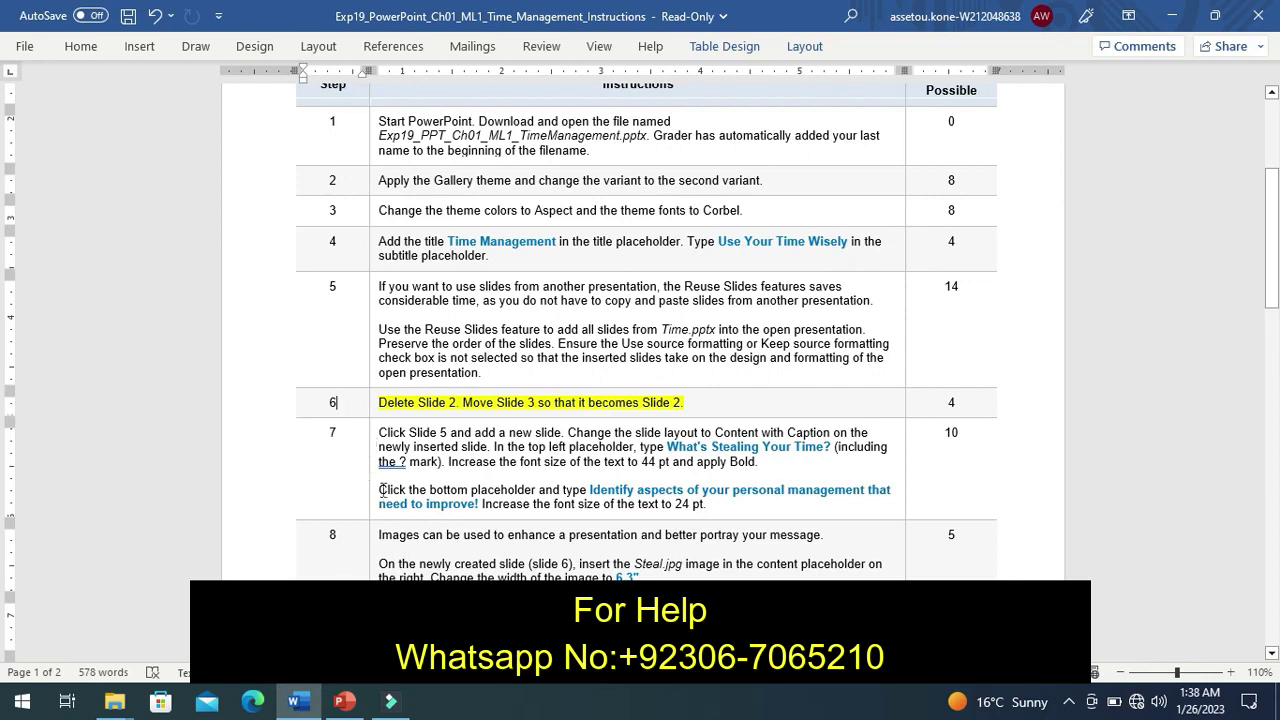
click(343, 703)
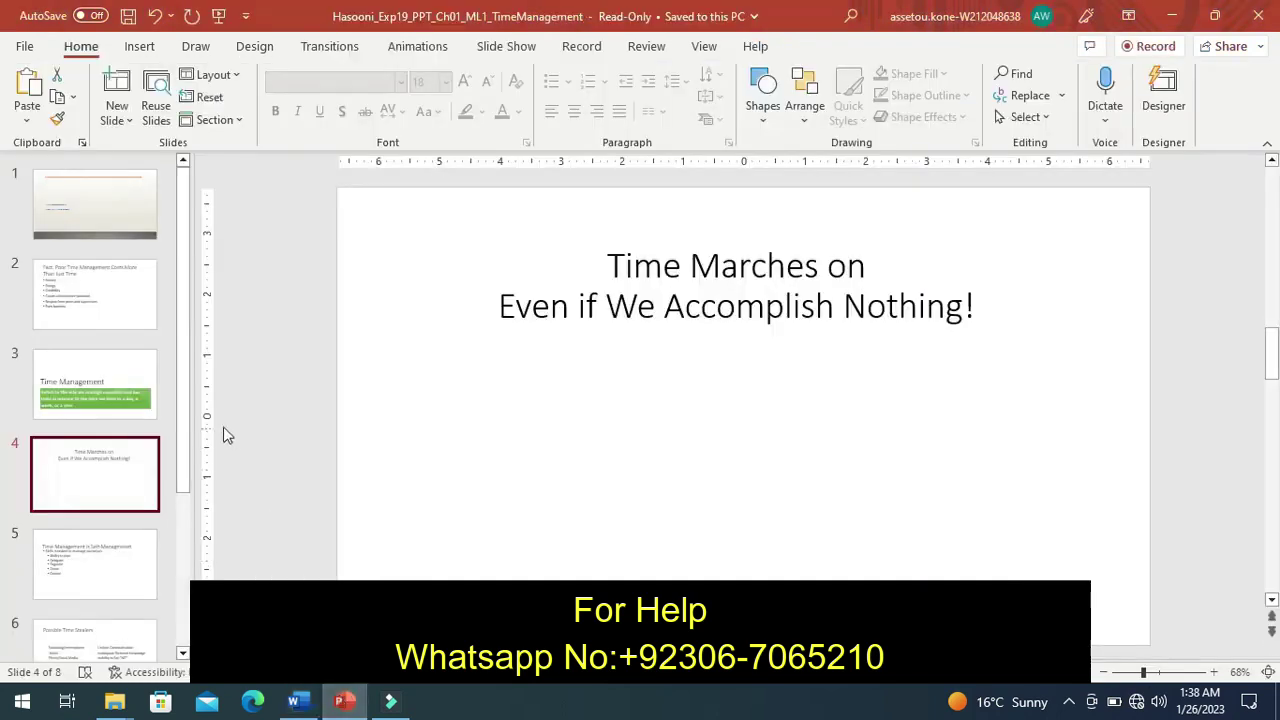
click(120, 328)
click(91, 224)
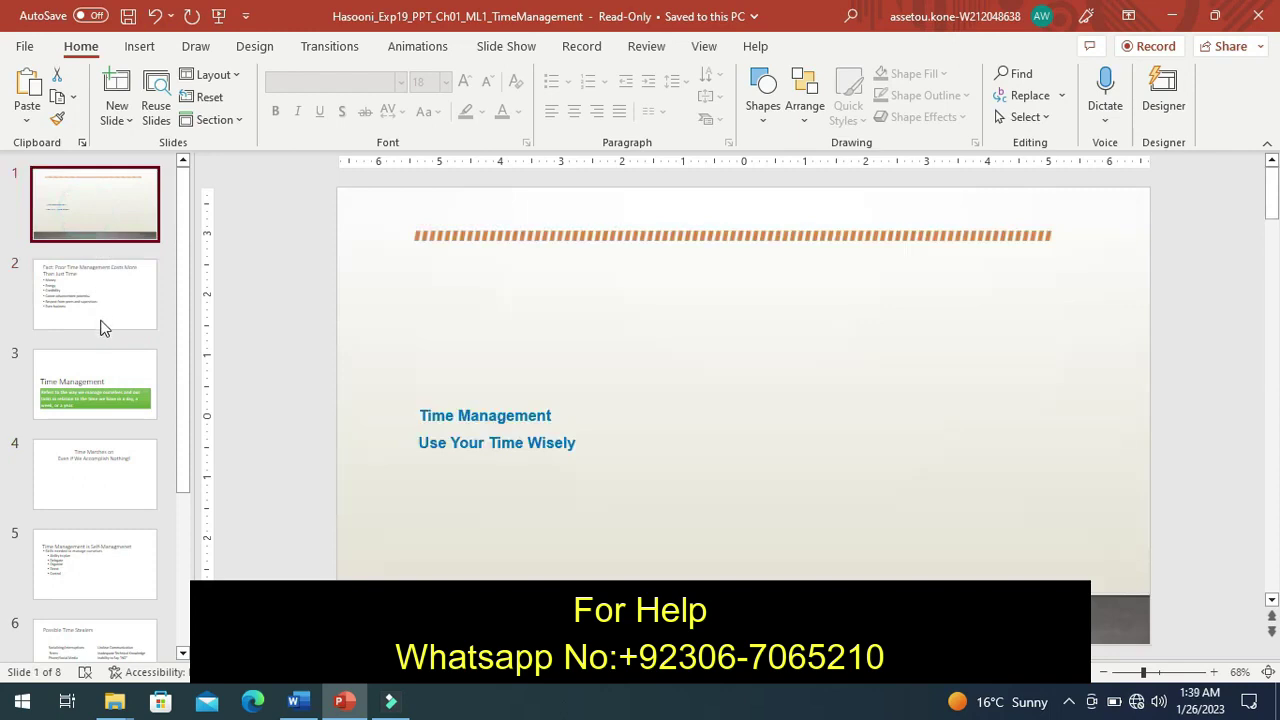